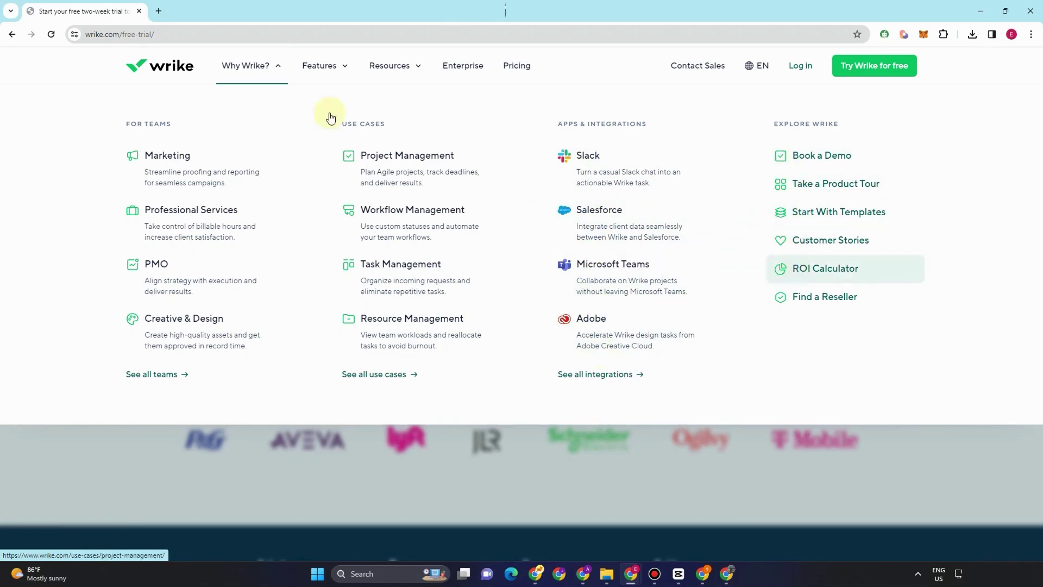
- Preview the Features and Resources mega-menus, then go to the Enterprise page
{"action": "left_click", "coordinate": [344, 66]}
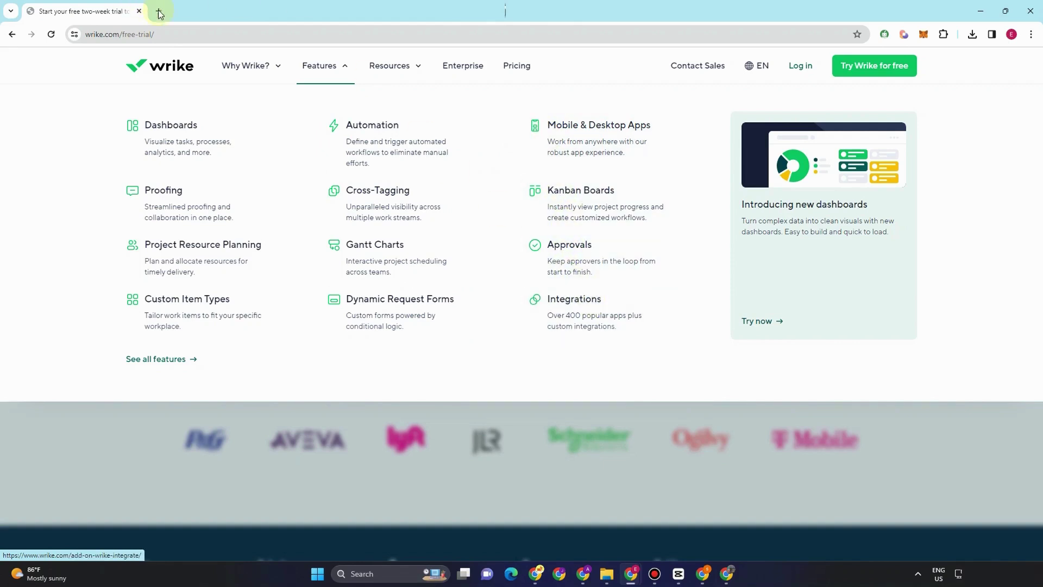
{"action": "left_click", "coordinate": [389, 67]}
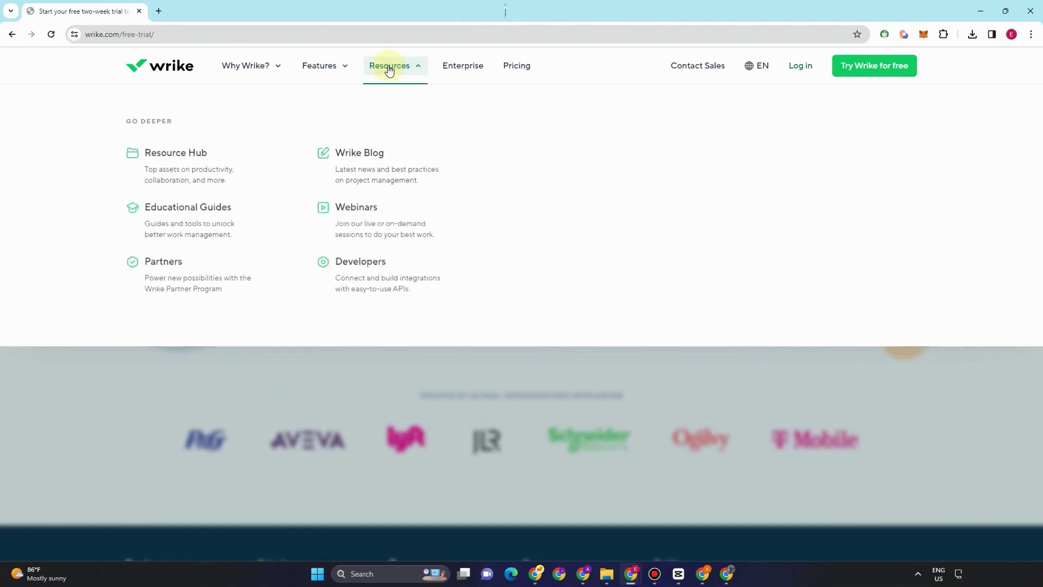
{"action": "key", "text": "Tab"}
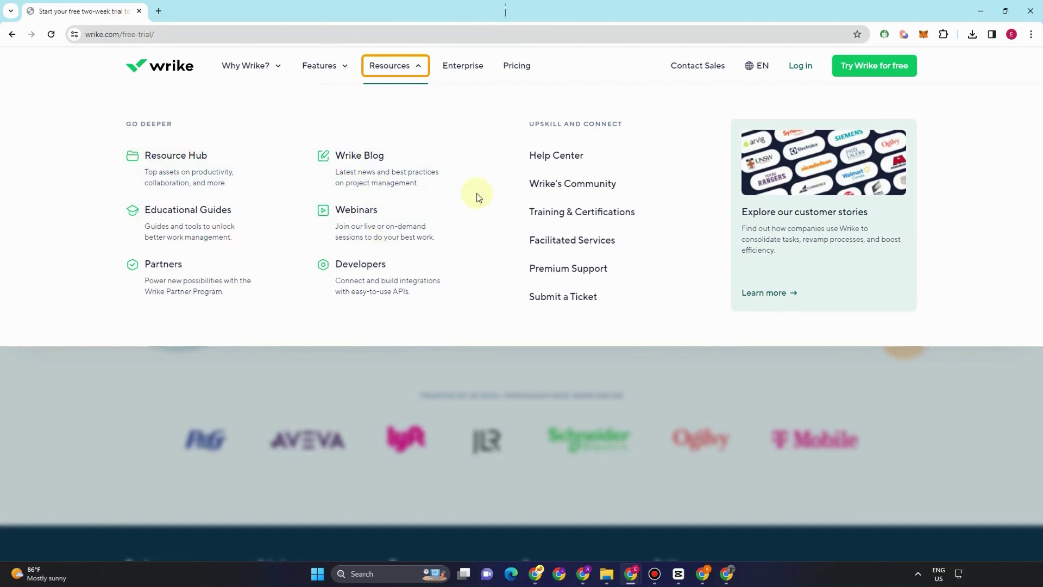
{"action": "left_click", "coordinate": [469, 68]}
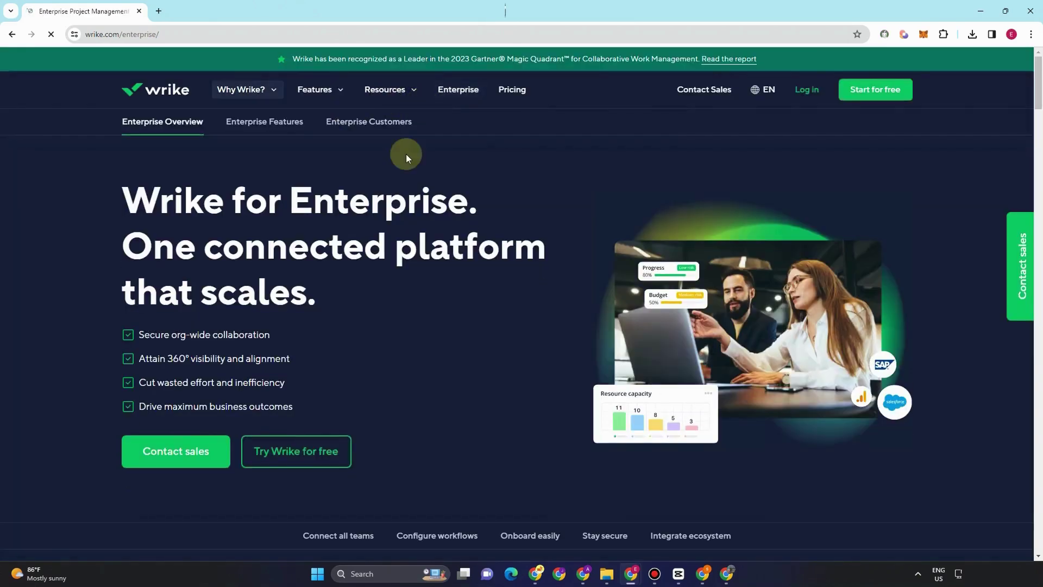
- Scroll the Enterprise page to the 'With Wrike' comparison panel, then return to the wrike.com homepage
{"action": "scroll", "coordinate": [443, 349], "scroll_direction": "down", "scroll_amount": 5}
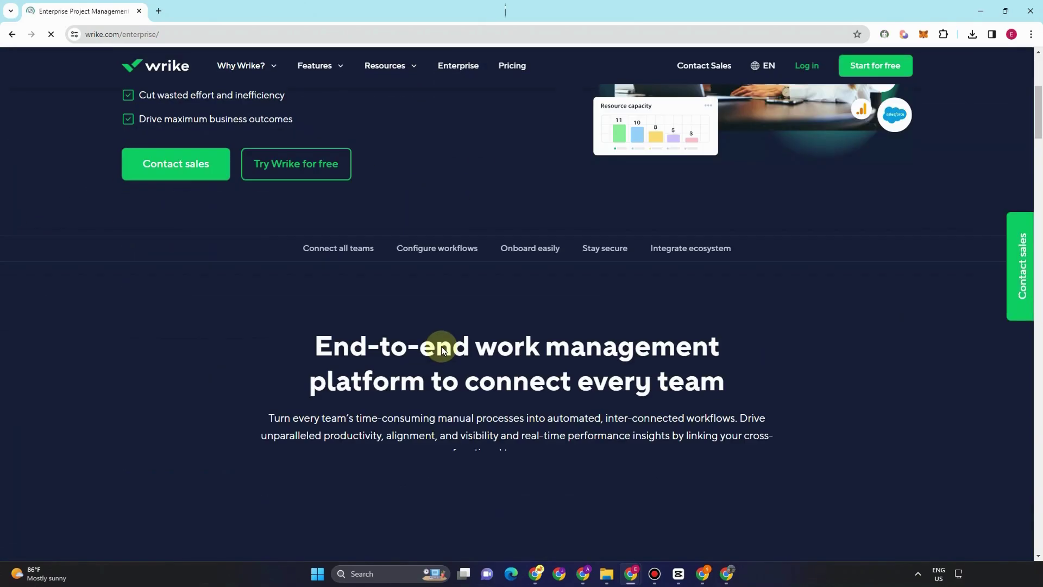
{"action": "scroll", "coordinate": [443, 349], "scroll_direction": "down", "scroll_amount": 1}
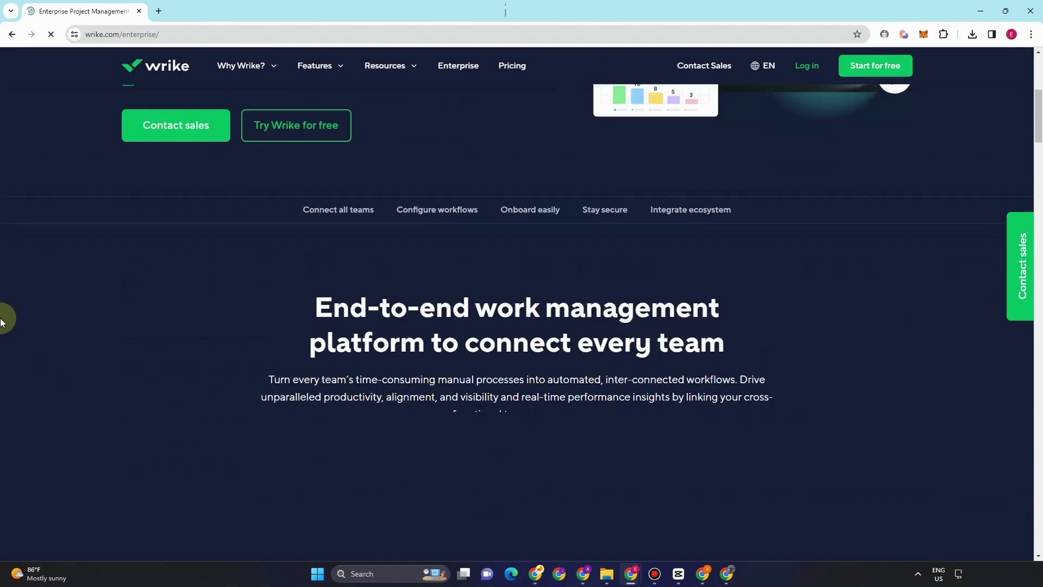
{"action": "scroll", "coordinate": [2, 322], "scroll_direction": "down", "scroll_amount": 7}
{"action": "scroll", "coordinate": [598, 356], "scroll_direction": "up", "scroll_amount": 11}
{"action": "scroll", "coordinate": [660, 358], "scroll_direction": "down", "scroll_amount": 12}
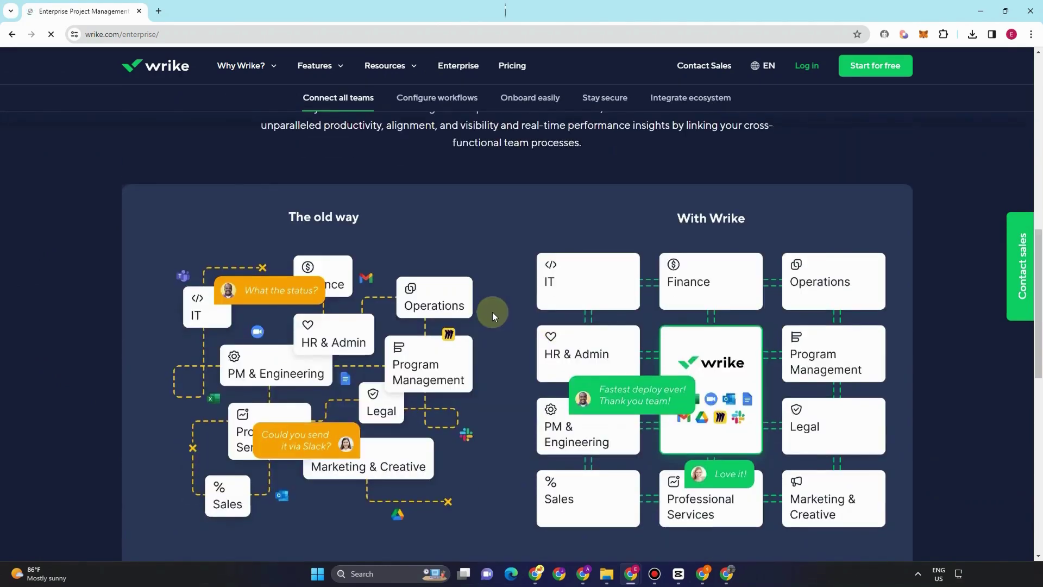
{"action": "scroll", "coordinate": [491, 320], "scroll_direction": "down", "scroll_amount": 1}
{"action": "scroll", "coordinate": [491, 321], "scroll_direction": "down", "scroll_amount": 2}
{"action": "scroll", "coordinate": [491, 321], "scroll_direction": "up", "scroll_amount": 2}
{"action": "scroll", "coordinate": [491, 321], "scroll_direction": "up", "scroll_amount": 3}
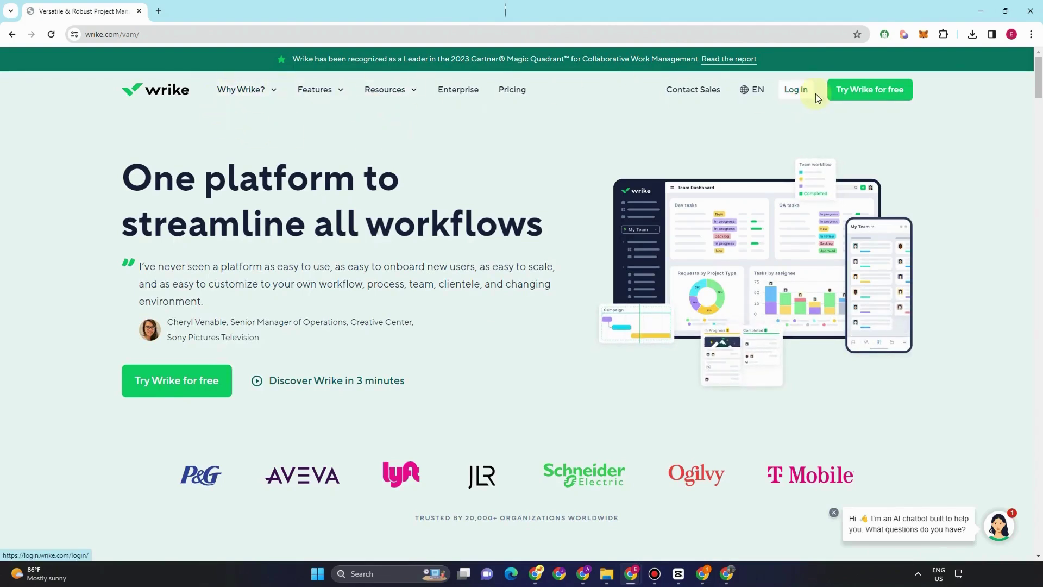
- Submit the sign-up email on Try Wrike for free, then choose 'Get started now' from Log in
{"action": "left_click", "coordinate": [868, 97]}
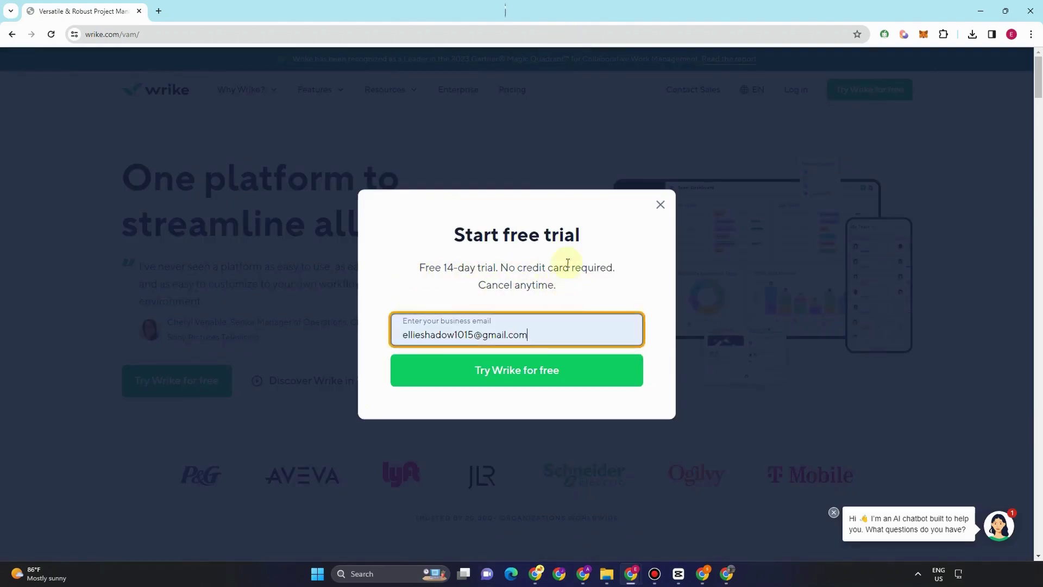
{"action": "left_click", "coordinate": [514, 375]}
{"action": "left_click", "coordinate": [513, 373]}
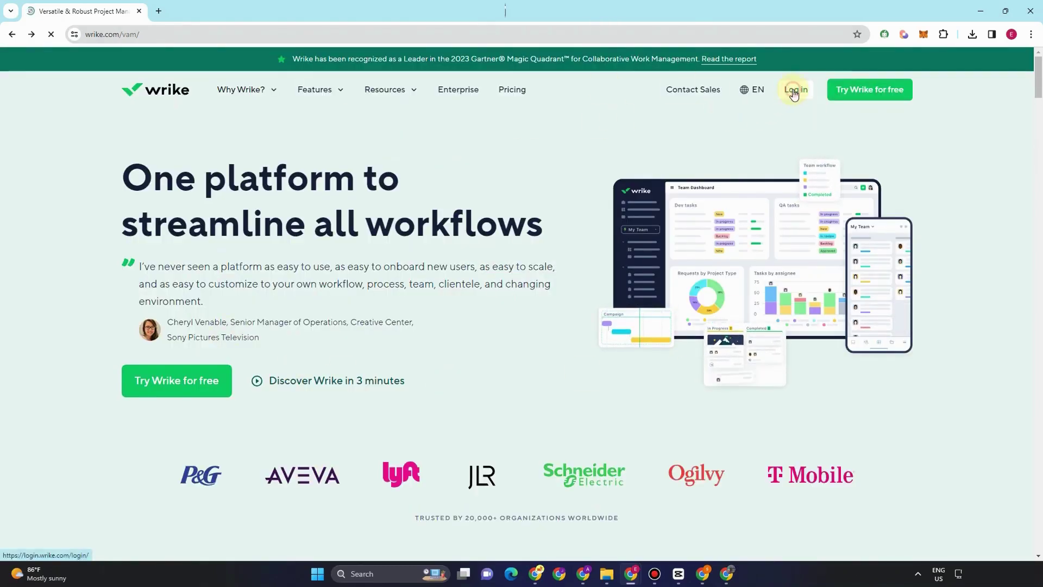
{"action": "left_click", "coordinate": [793, 92]}
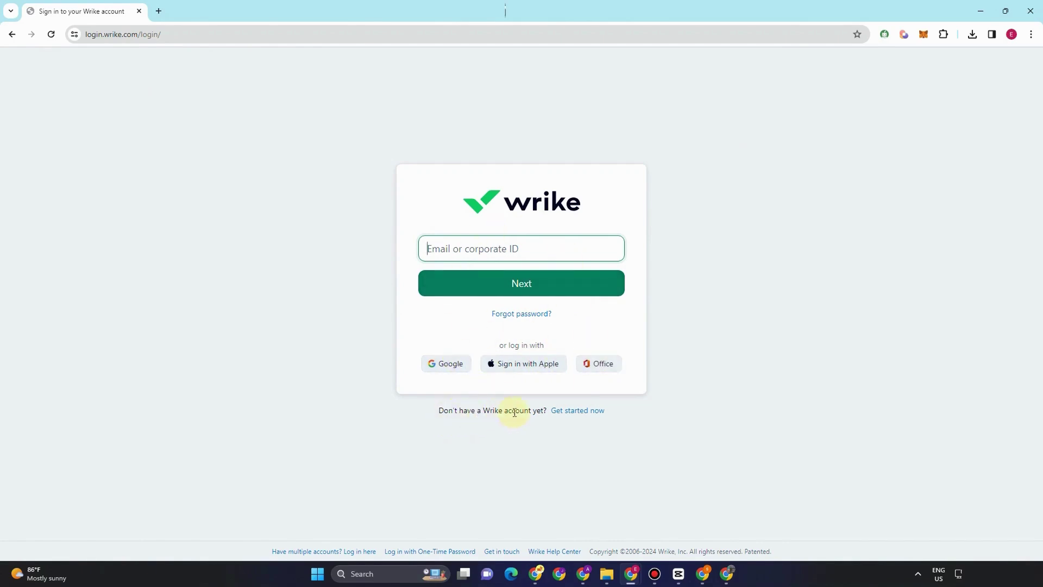
{"action": "left_click", "coordinate": [579, 411]}
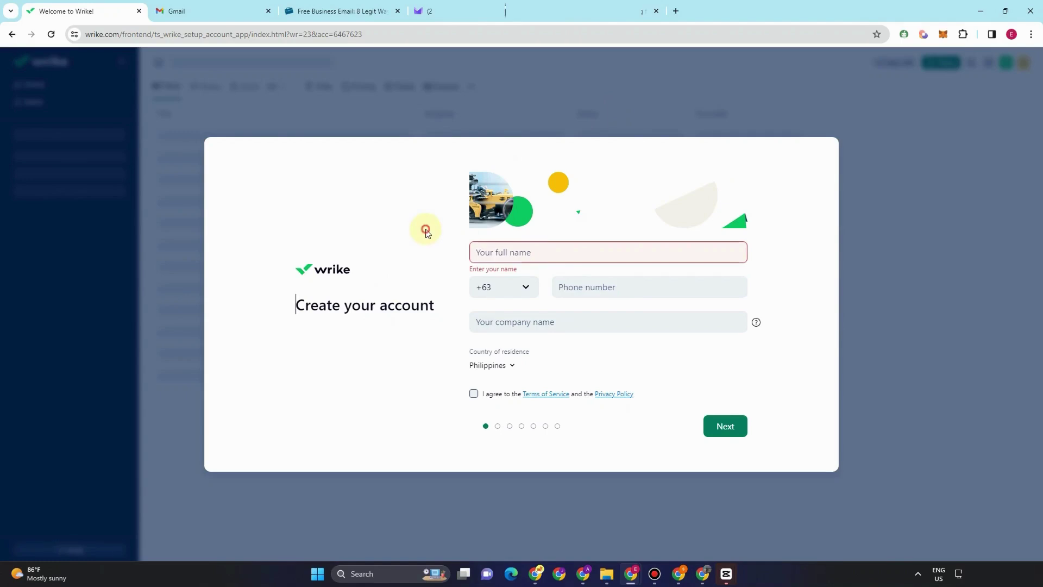
- Enter the full name, phone and company, choose Peru as country, accept the terms and continue
{"action": "left_click", "coordinate": [523, 257]}
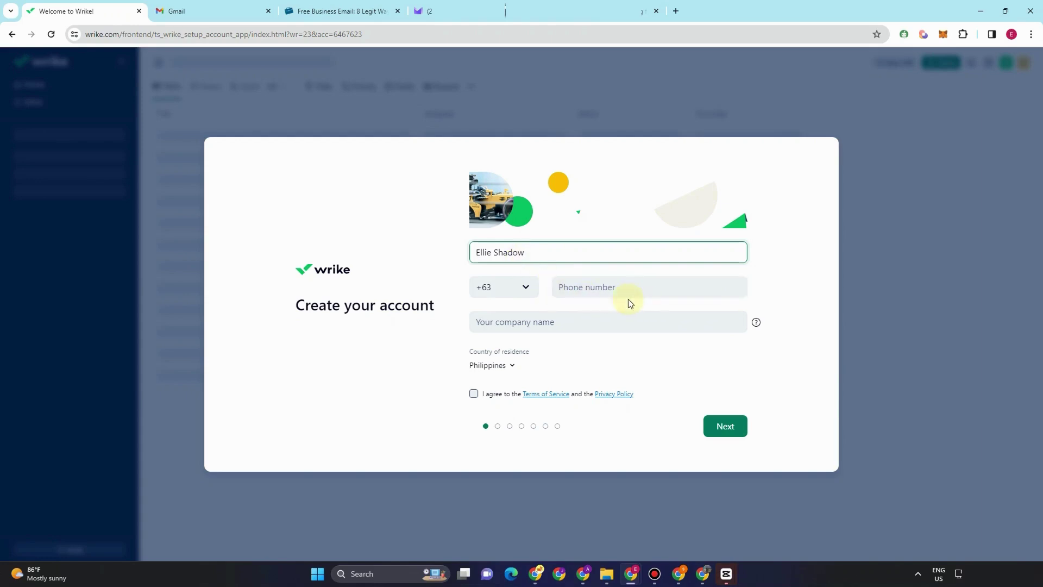
{"action": "left_click", "coordinate": [511, 366]}
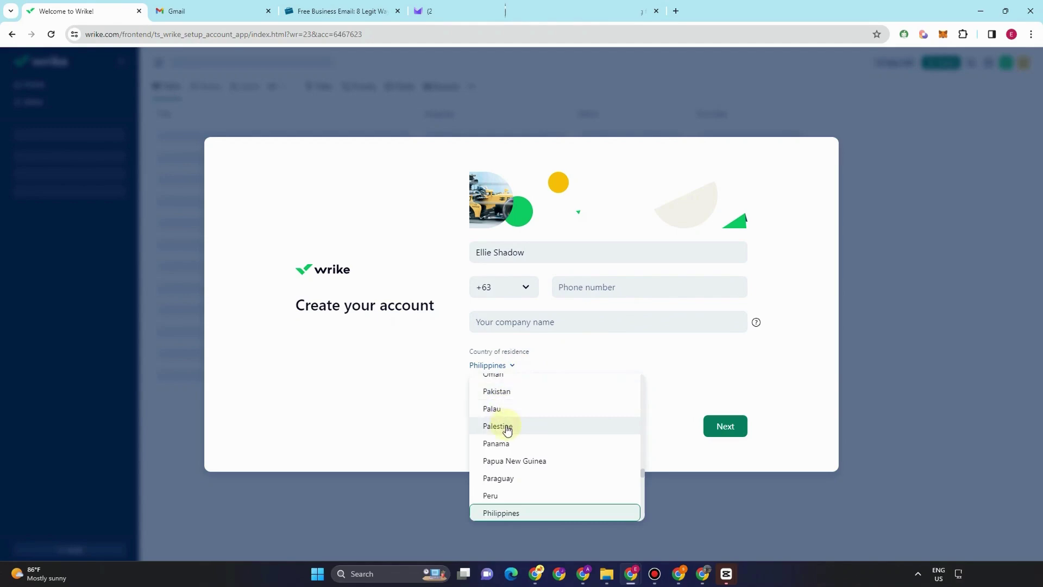
{"action": "left_click", "coordinate": [511, 496]}
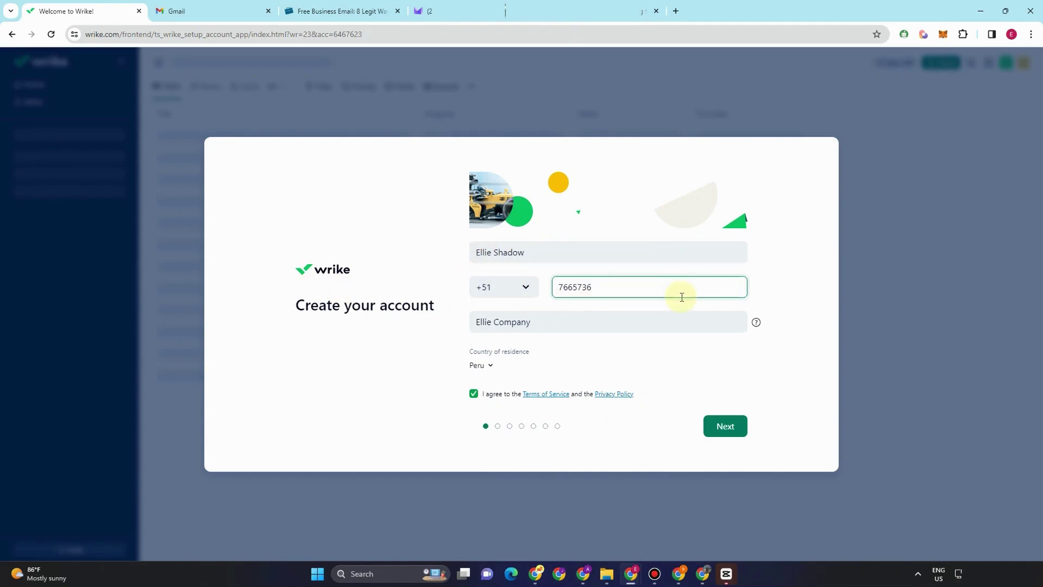
{"action": "left_click", "coordinate": [709, 433]}
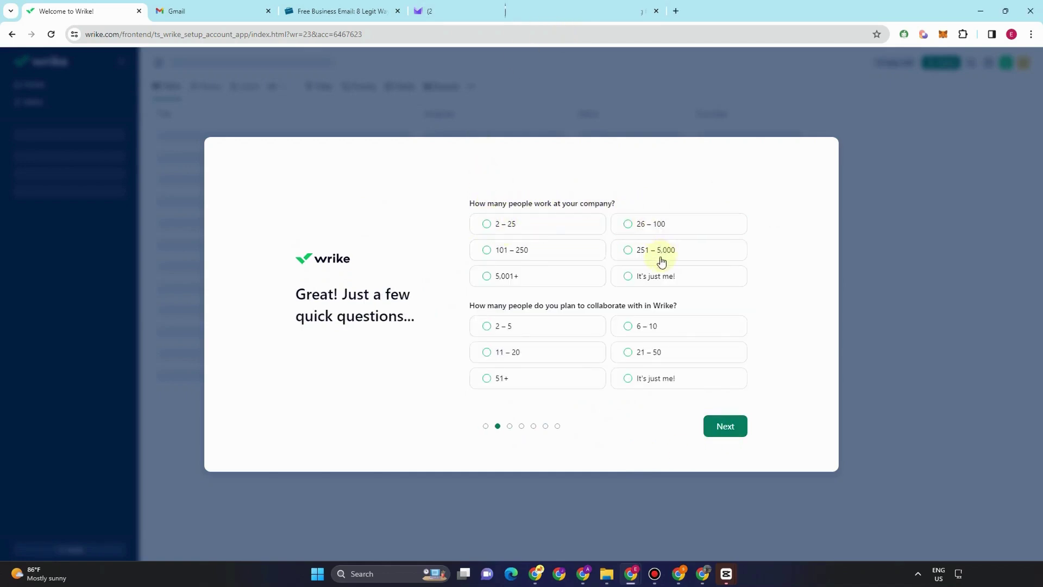
- Answer 2 – 25 for company size and 2 – 5 collaborators, then continue past the team page
{"action": "left_click", "coordinate": [485, 225]}
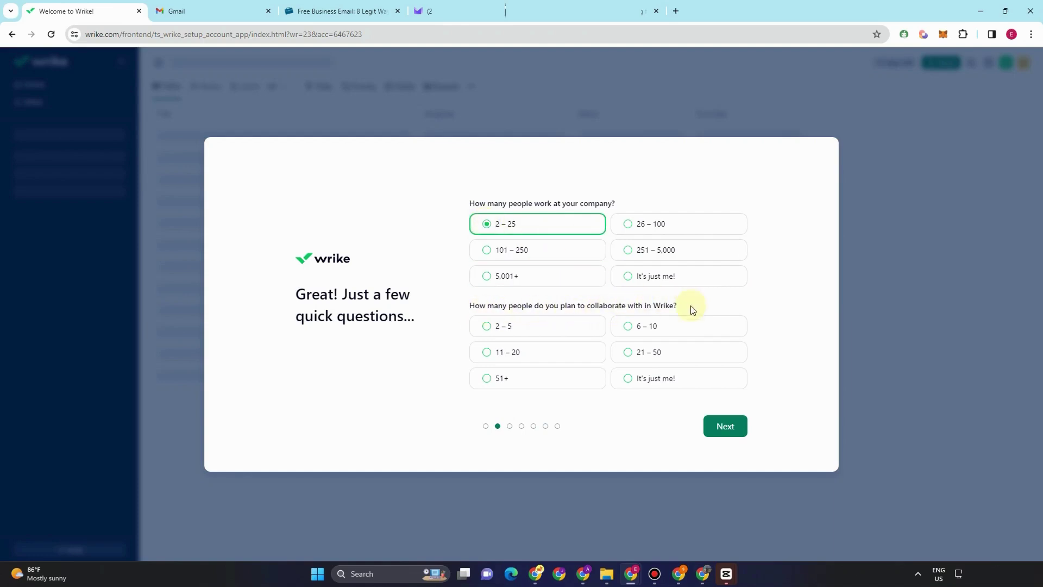
{"action": "left_click", "coordinate": [497, 328]}
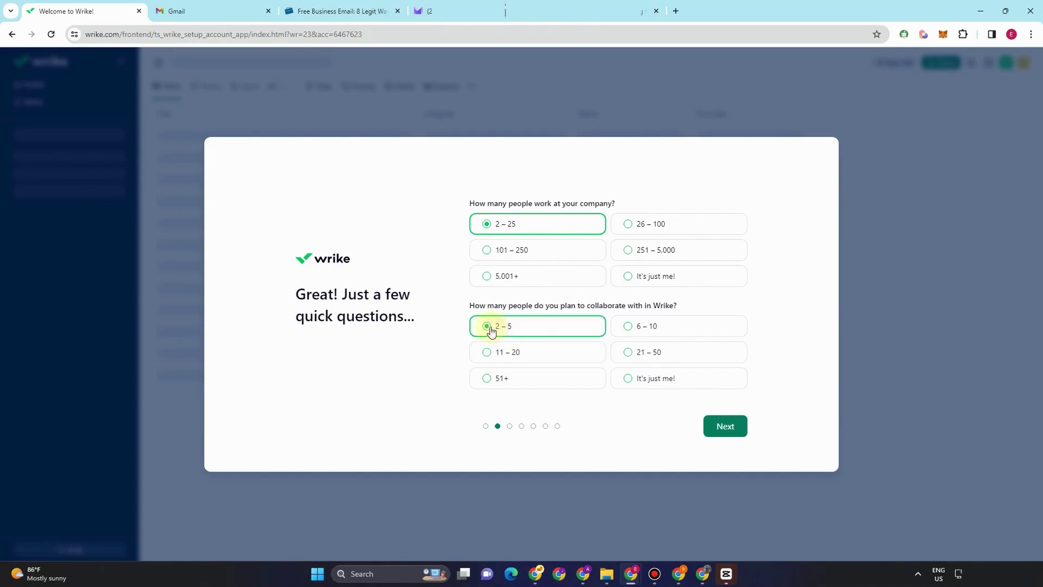
{"action": "left_click", "coordinate": [721, 428]}
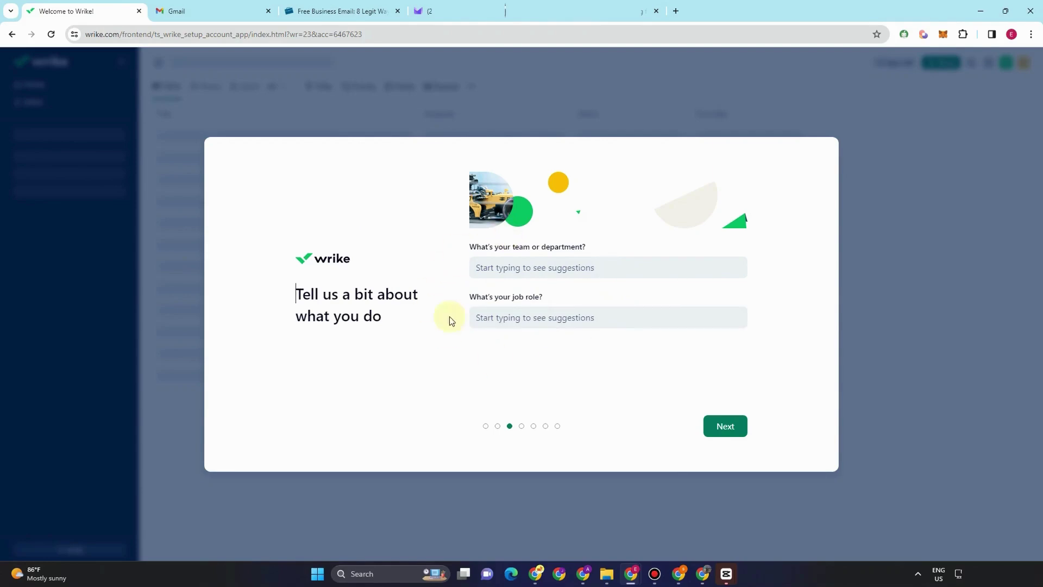
{"action": "left_click", "coordinate": [726, 426]}
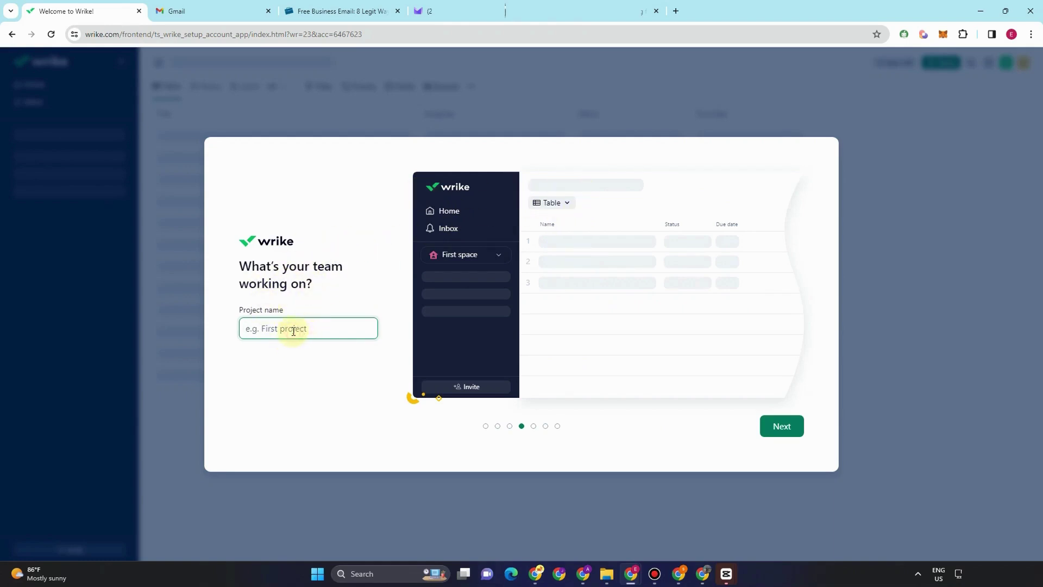
- Name the project 'Youtube Project', keep the default tasks and choose Table view
{"action": "type", "text": "Youtube Project"}
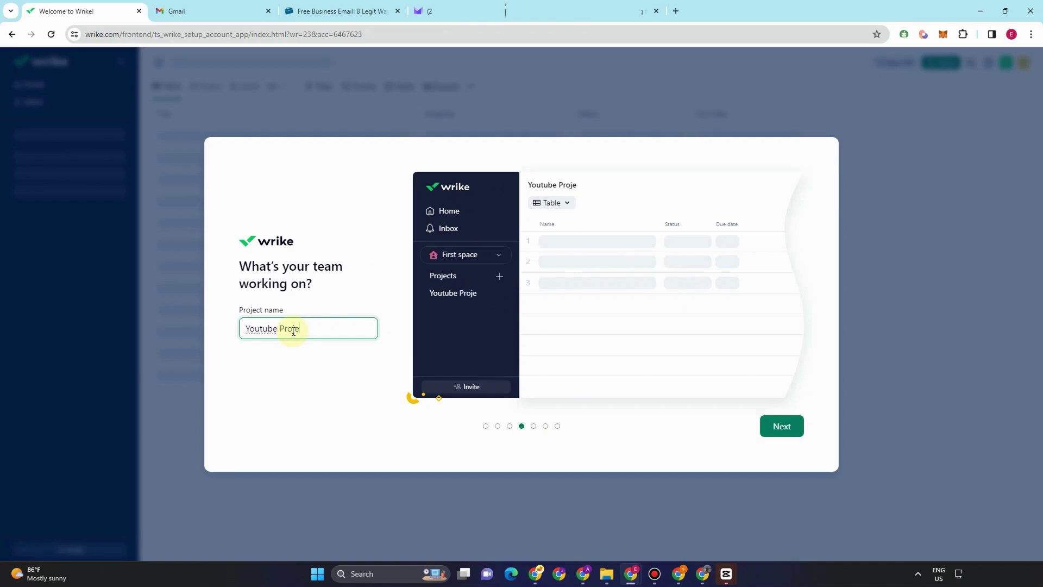
{"action": "left_click", "coordinate": [784, 426]}
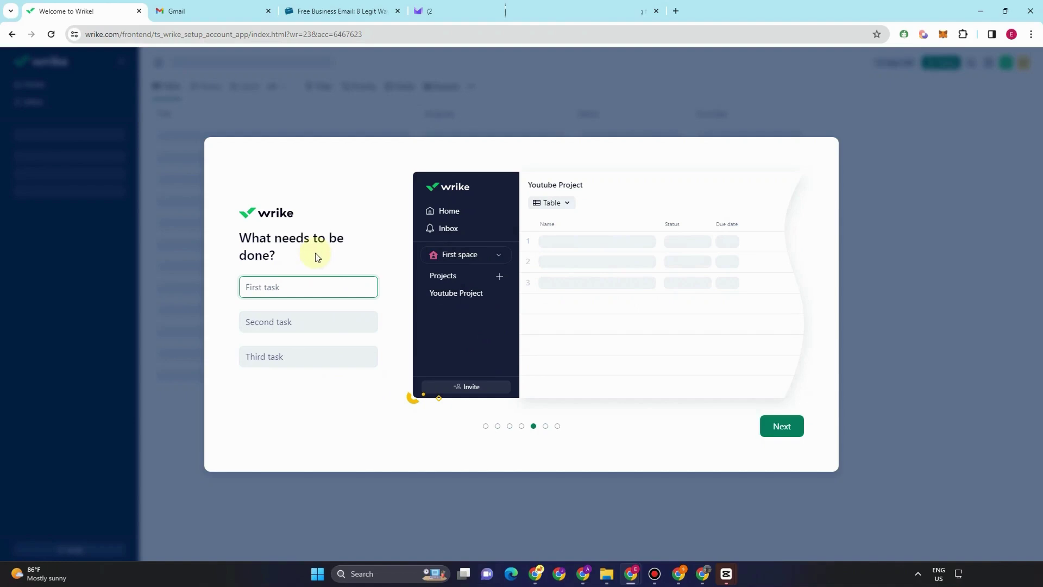
{"action": "left_click", "coordinate": [784, 421]}
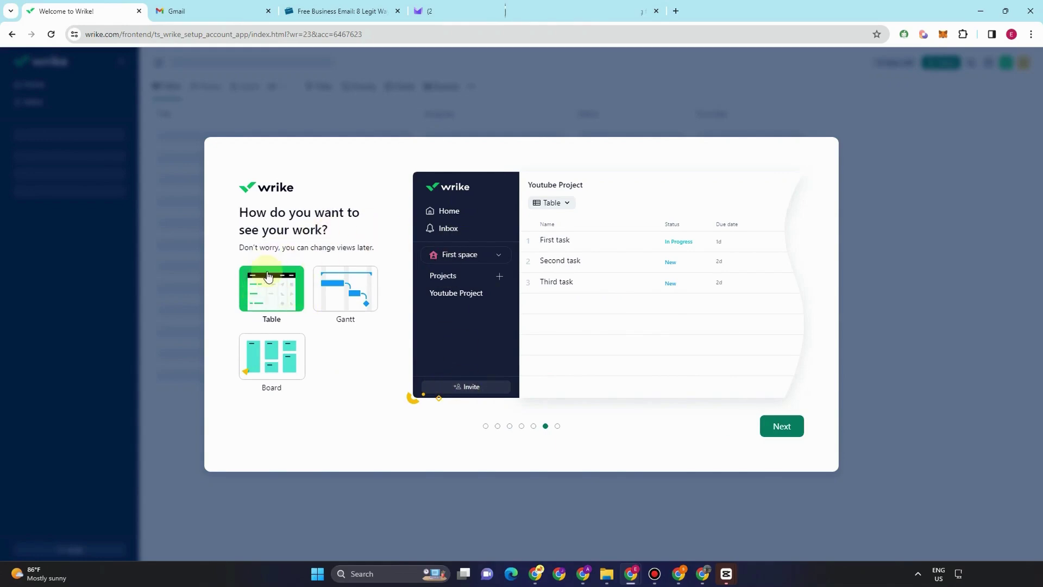
{"action": "left_click", "coordinate": [787, 425]}
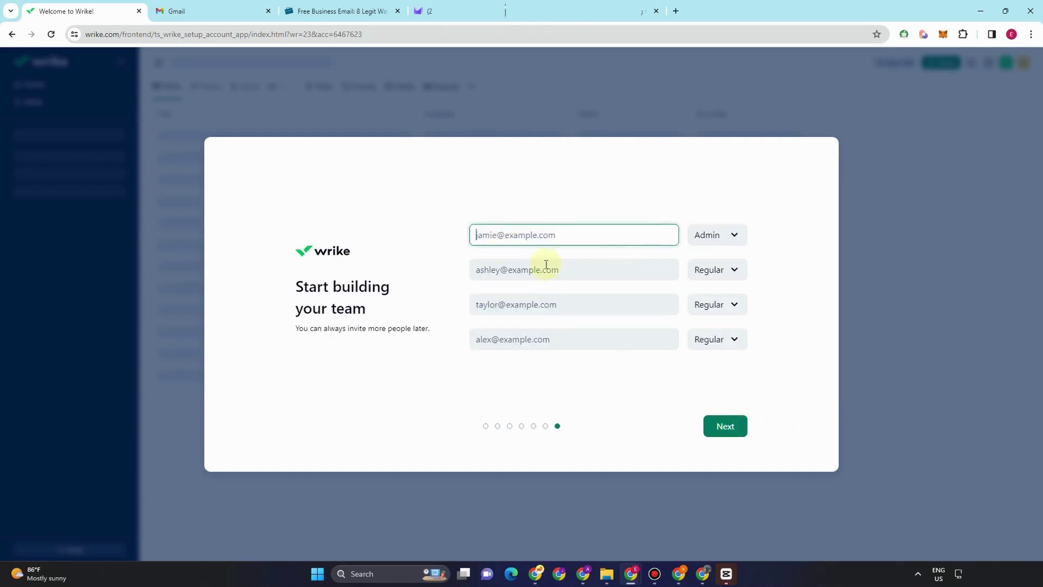
- Leave invitee roles as Admin and Regular and finish setup without inviting anyone
{"action": "left_click", "coordinate": [725, 245]}
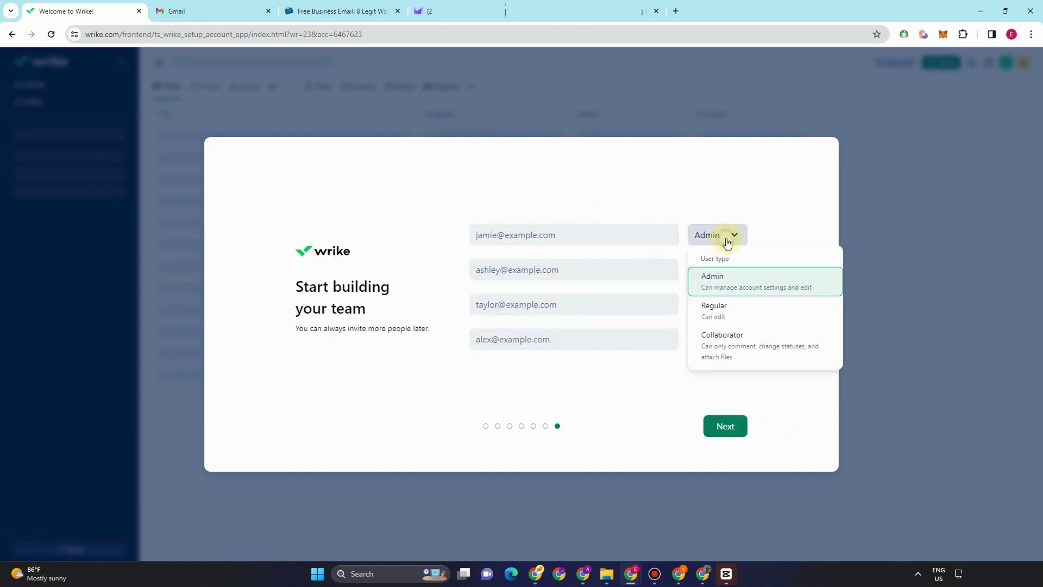
{"action": "left_click", "coordinate": [751, 191]}
{"action": "left_click", "coordinate": [712, 275]}
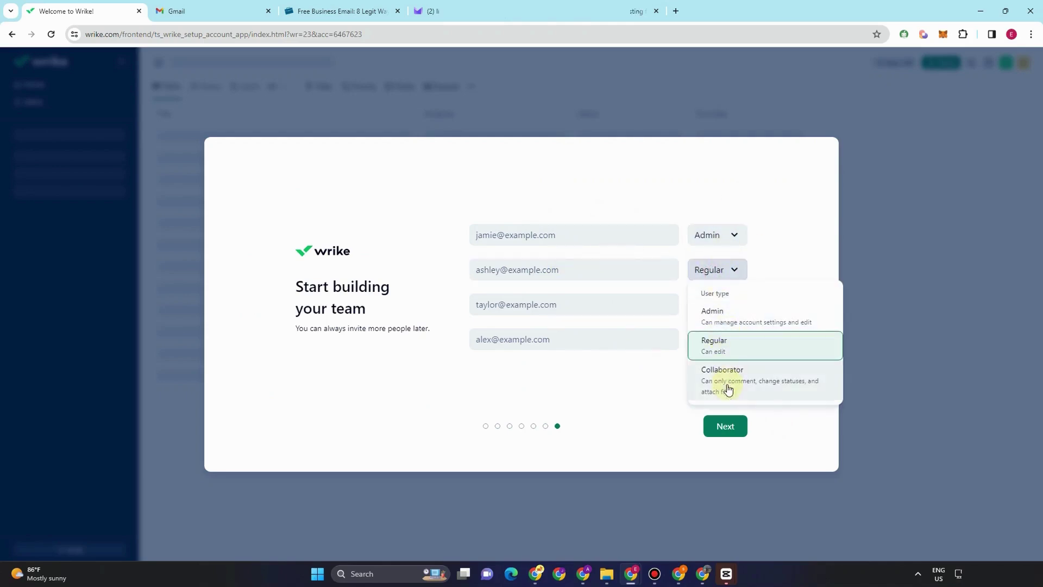
{"action": "left_click", "coordinate": [762, 205]}
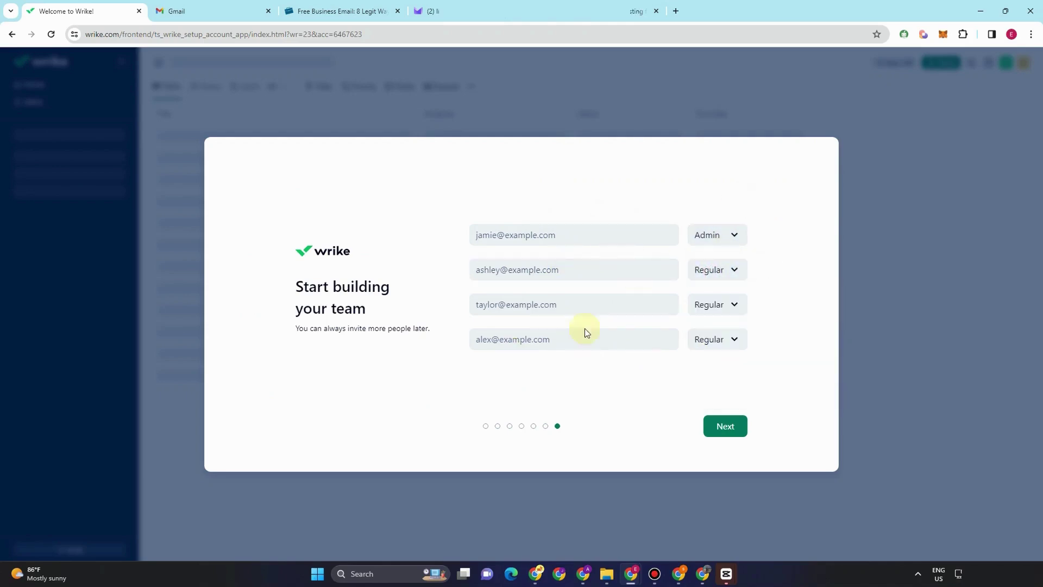
{"action": "left_click", "coordinate": [706, 426]}
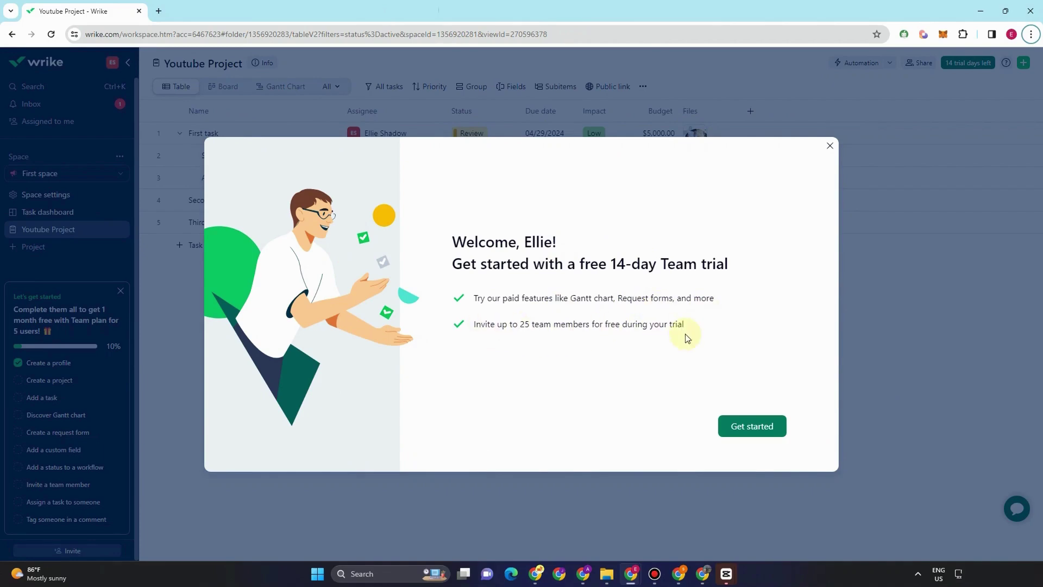
- Highlight the 25-free-members note, dismiss the welcome message, and go to the Inbox
{"action": "left_click_drag", "start_coordinate": [519, 325], "coordinate": [701, 329]}
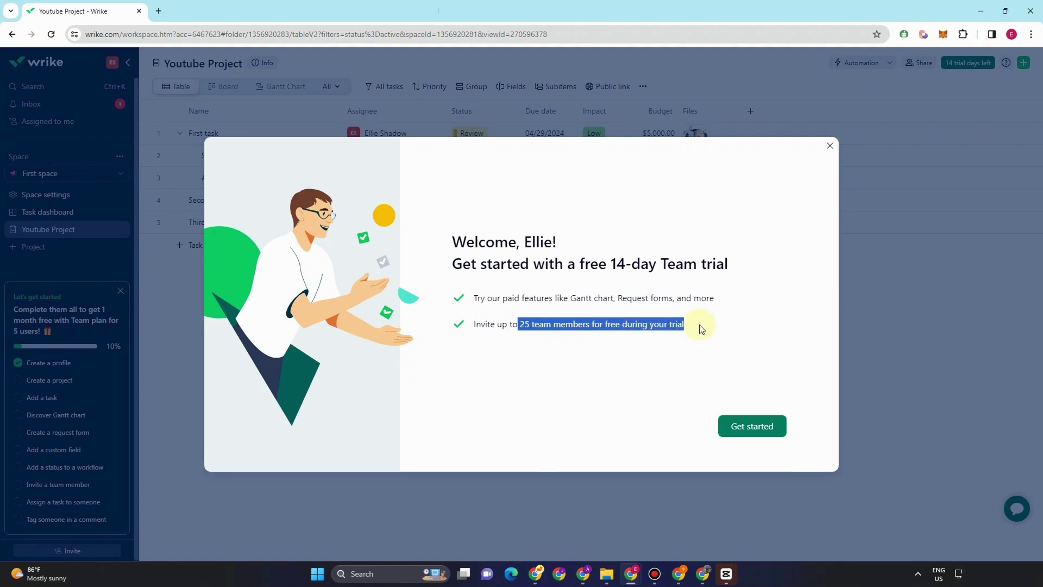
{"action": "left_click", "coordinate": [829, 146]}
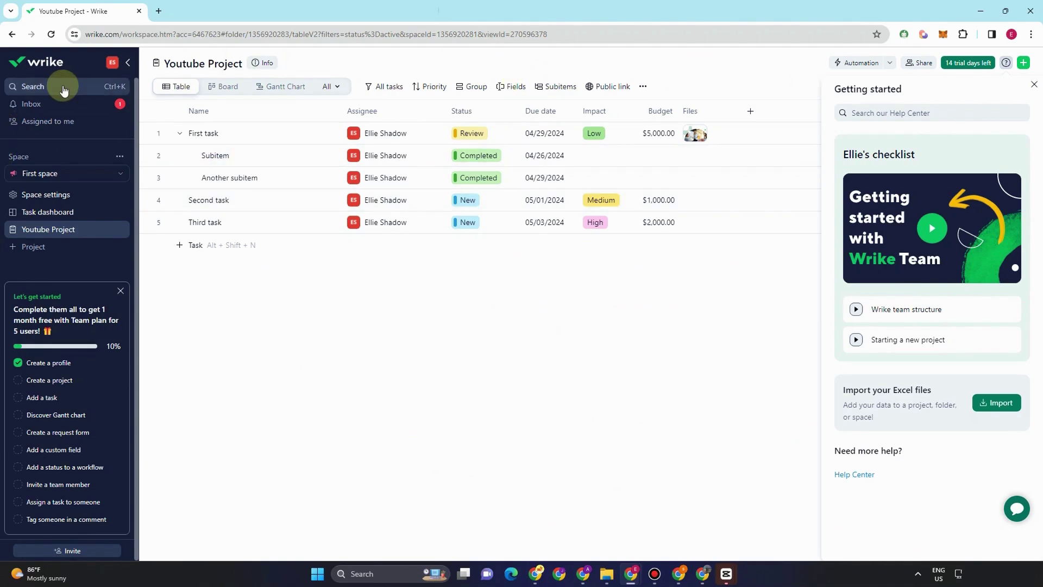
{"action": "left_click", "coordinate": [49, 104]}
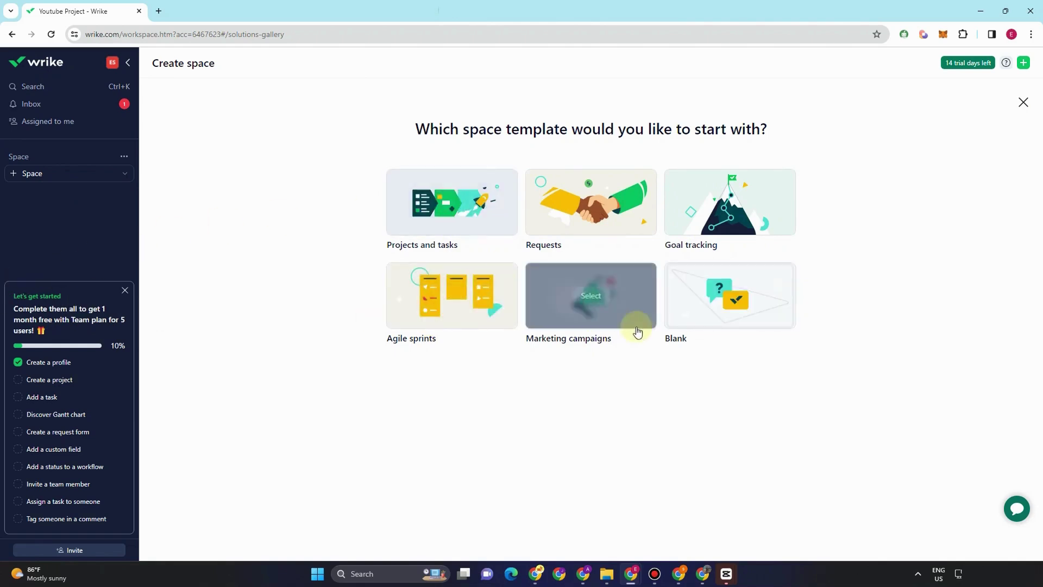
- Create a space from the Projects and tasks template, then reopen the Create space gallery
{"action": "left_click", "coordinate": [466, 218]}
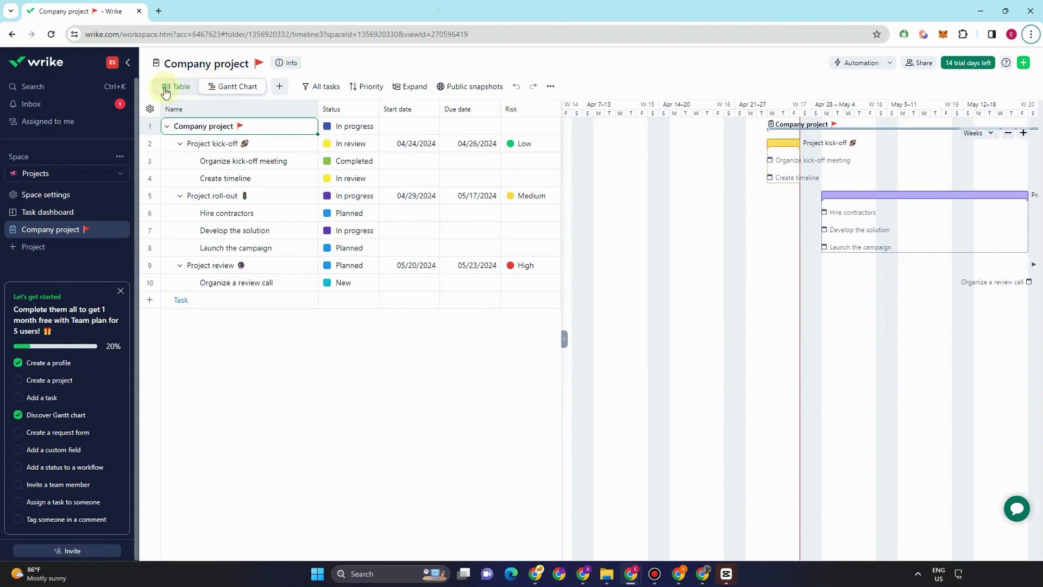
{"action": "left_click", "coordinate": [82, 175]}
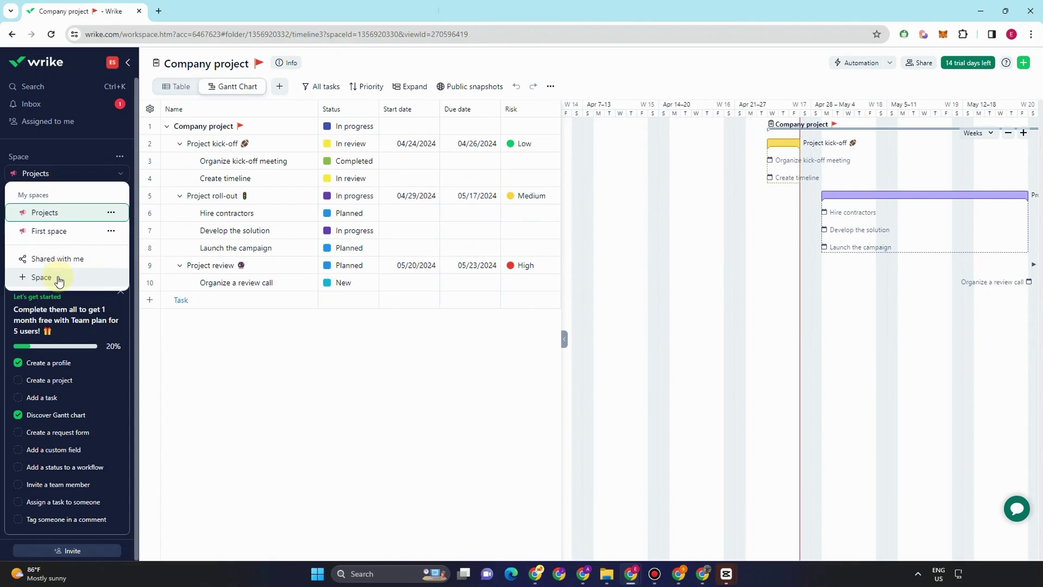
{"action": "left_click", "coordinate": [1025, 64]}
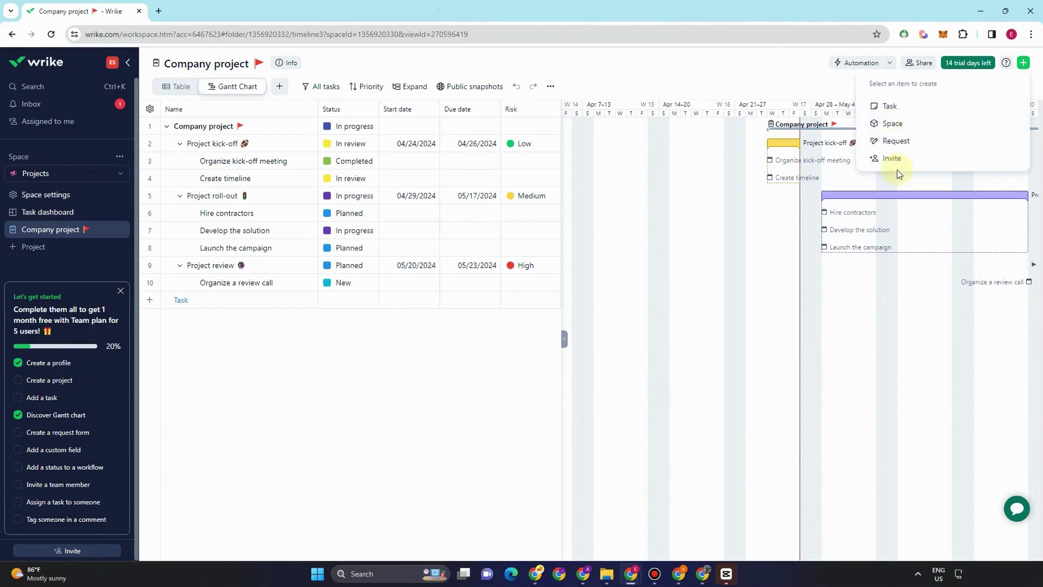
{"action": "left_click", "coordinate": [890, 125]}
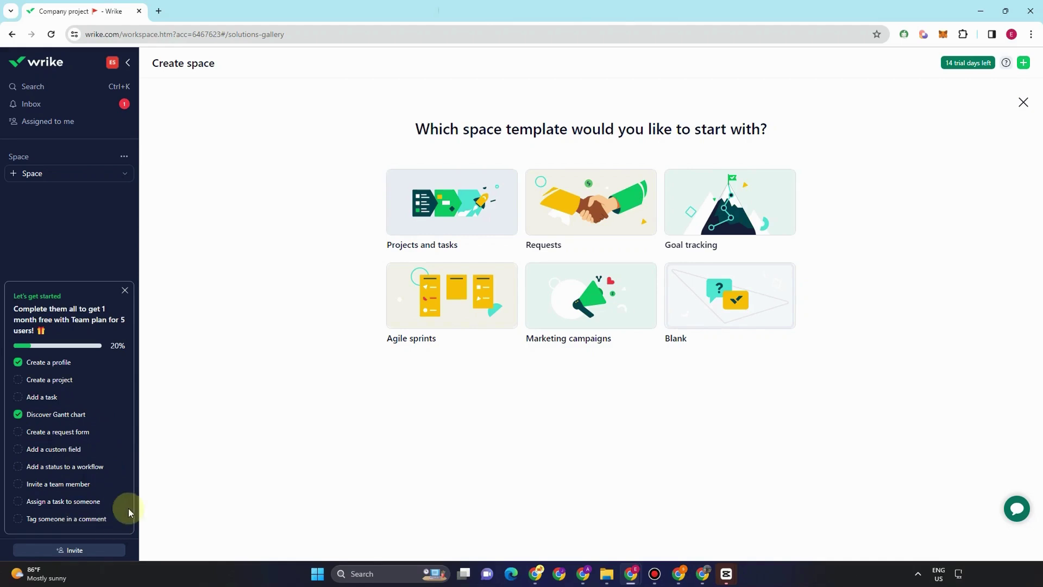
- Close Search, view the Inbox's Sent and Archive tabs, then show the 14-day trial notice
{"action": "left_click", "coordinate": [58, 90]}
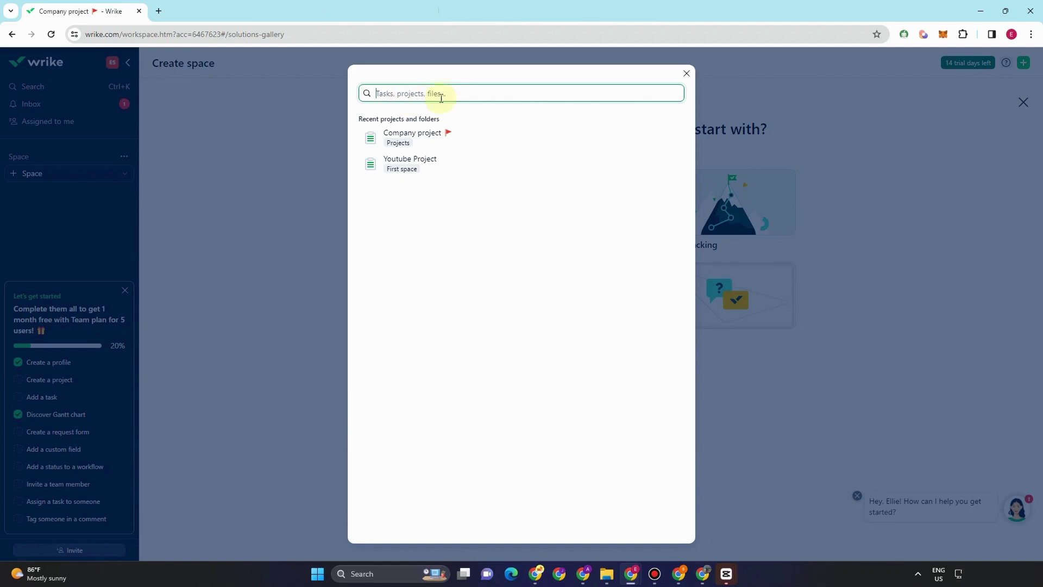
{"action": "left_click", "coordinate": [687, 74]}
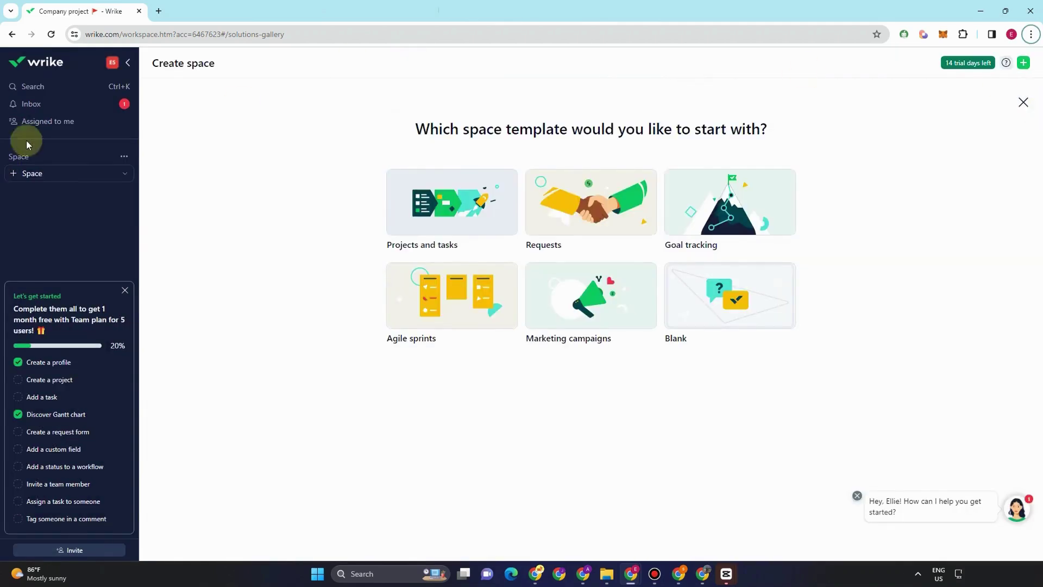
{"action": "left_click", "coordinate": [78, 106]}
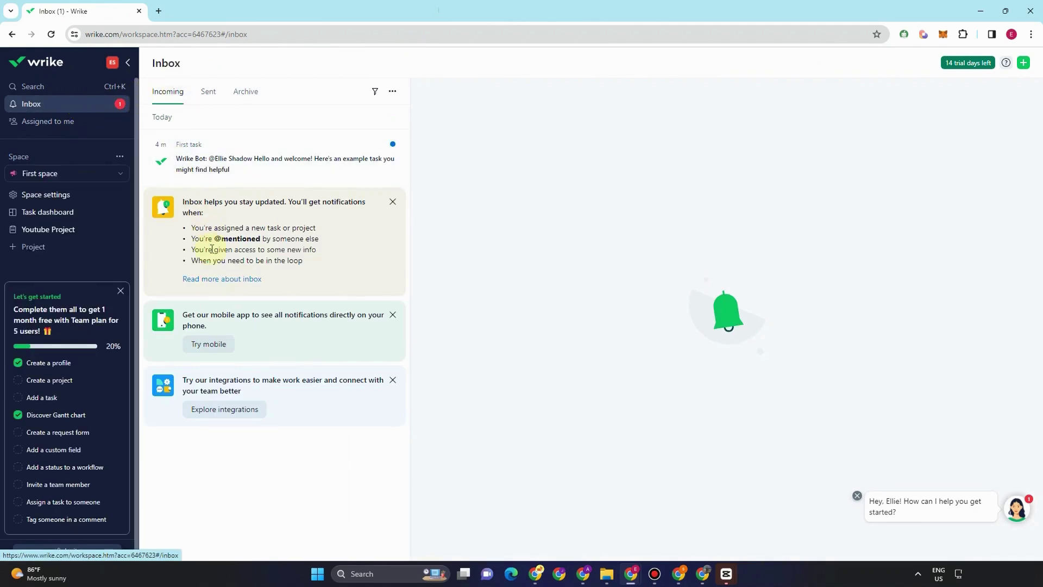
{"action": "left_click", "coordinate": [207, 97]}
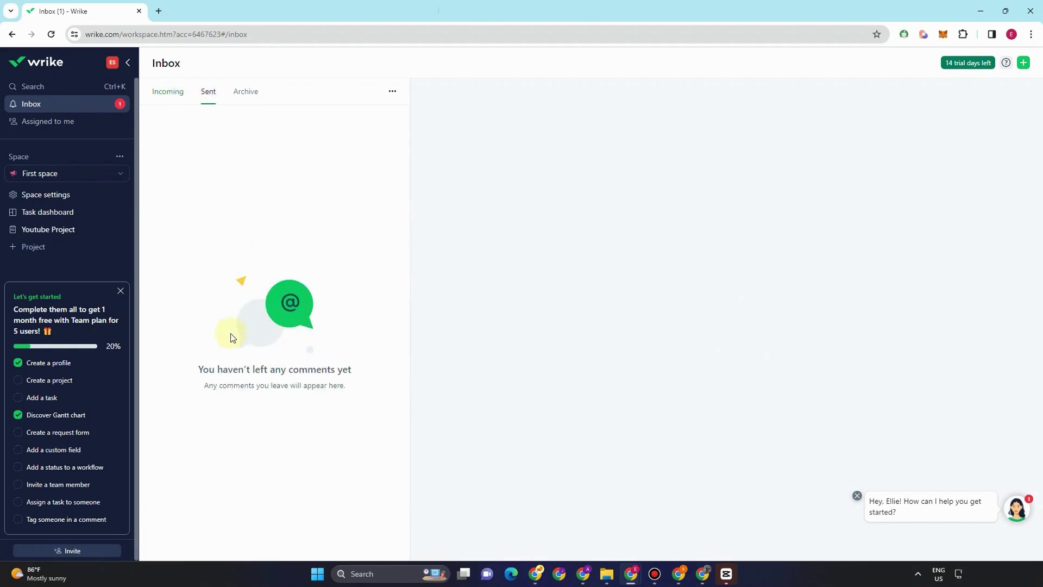
{"action": "left_click", "coordinate": [242, 96]}
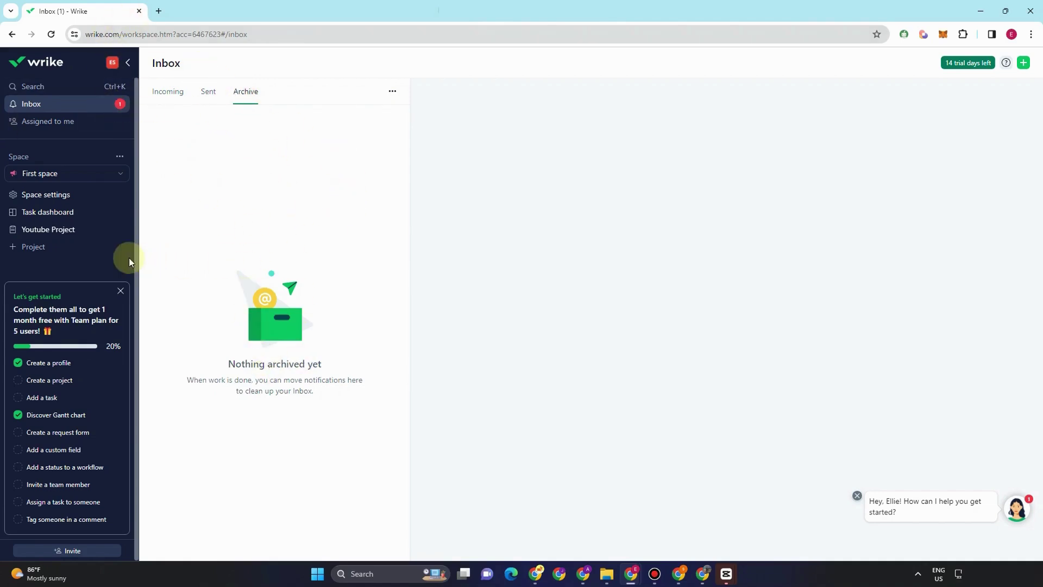
{"action": "left_click", "coordinate": [976, 63]}
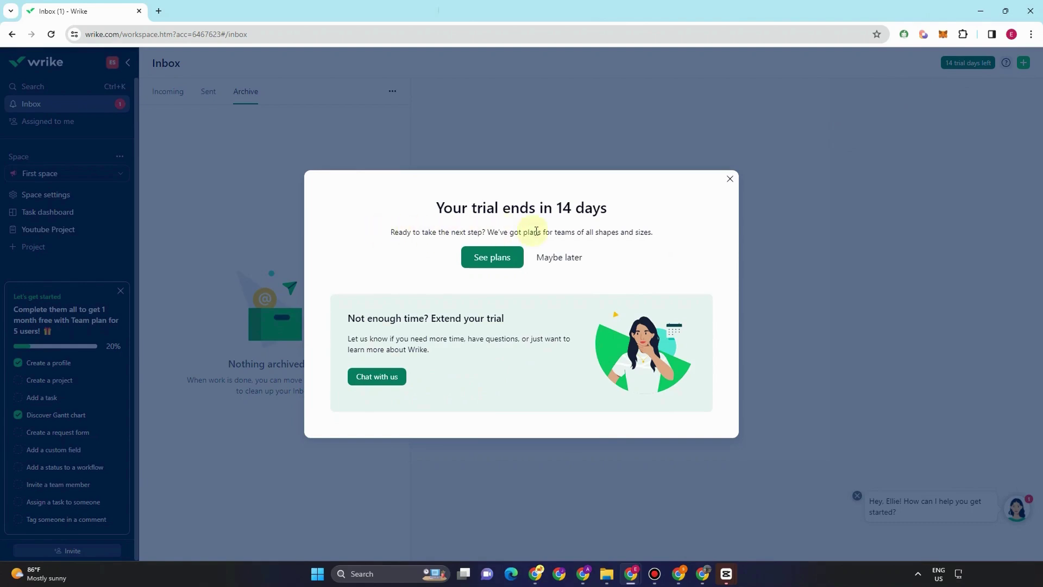
- Open the plans page and highlight the Team, Business, Enterprise and Pinnacle plan details
{"action": "left_click", "coordinate": [498, 260]}
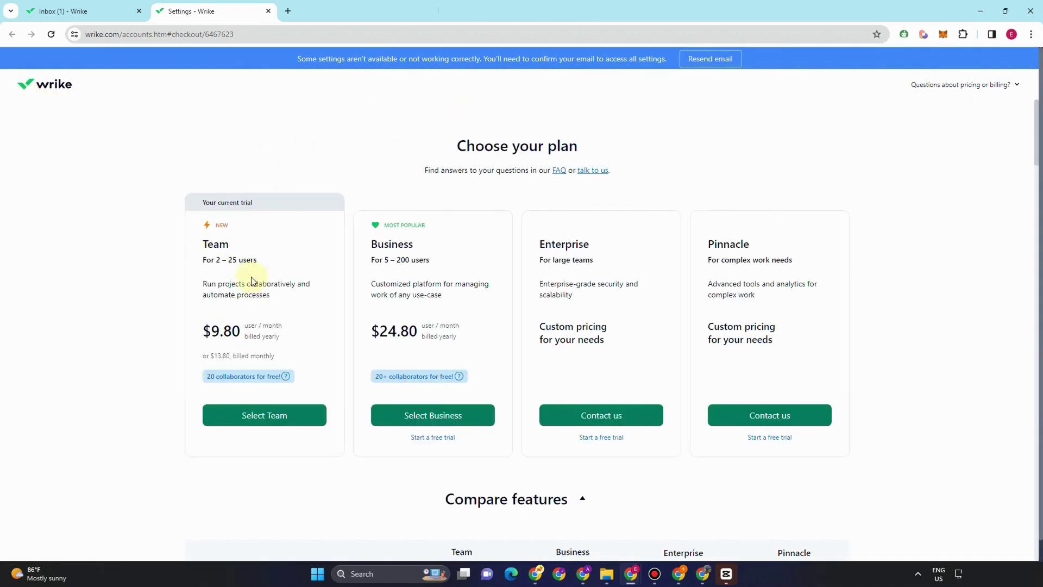
{"action": "left_click_drag", "start_coordinate": [203, 260], "coordinate": [274, 263]}
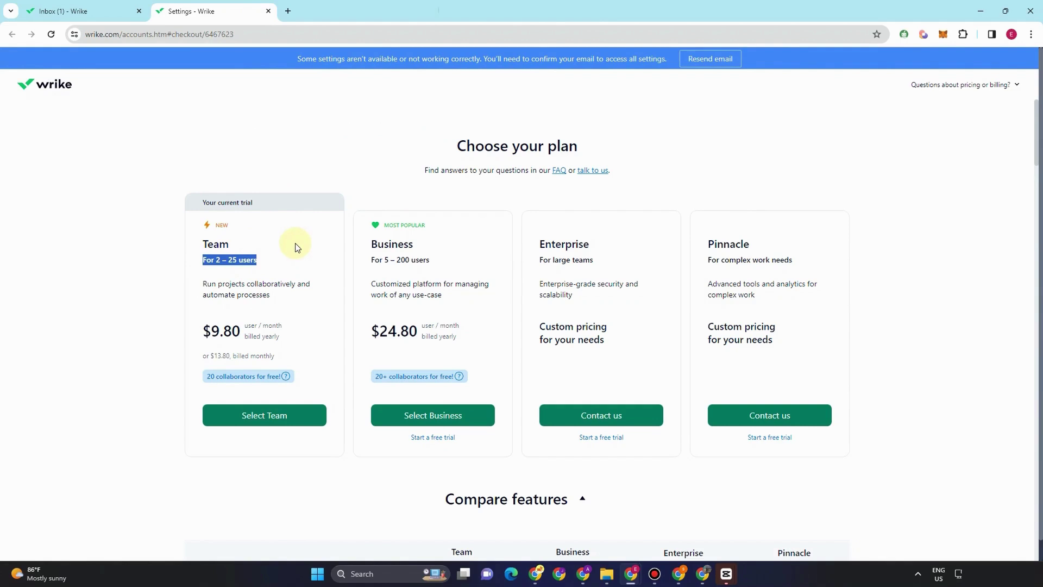
{"action": "left_click_drag", "start_coordinate": [202, 283], "coordinate": [270, 295]}
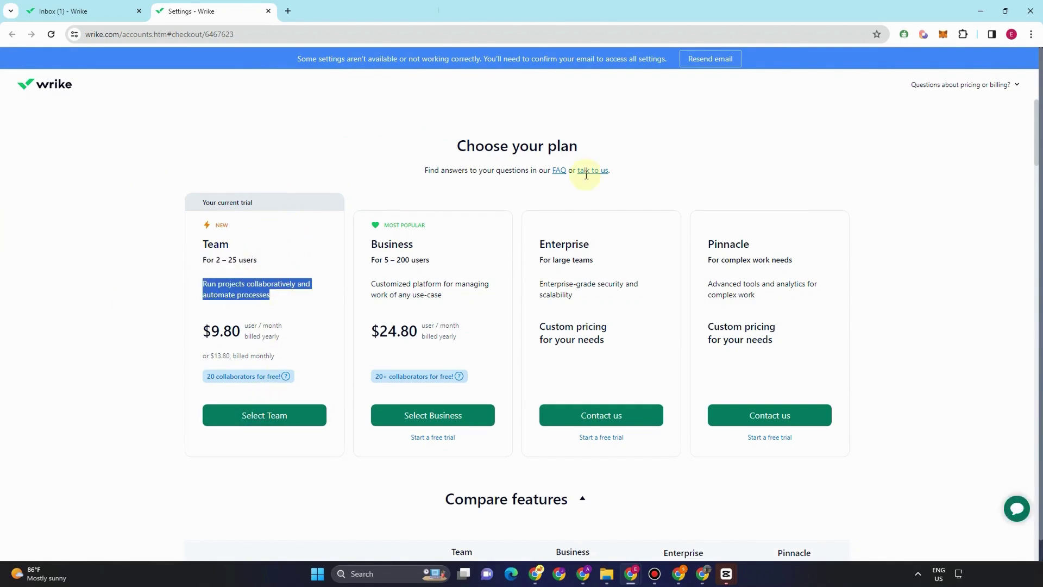
{"action": "left_click", "coordinate": [448, 242]}
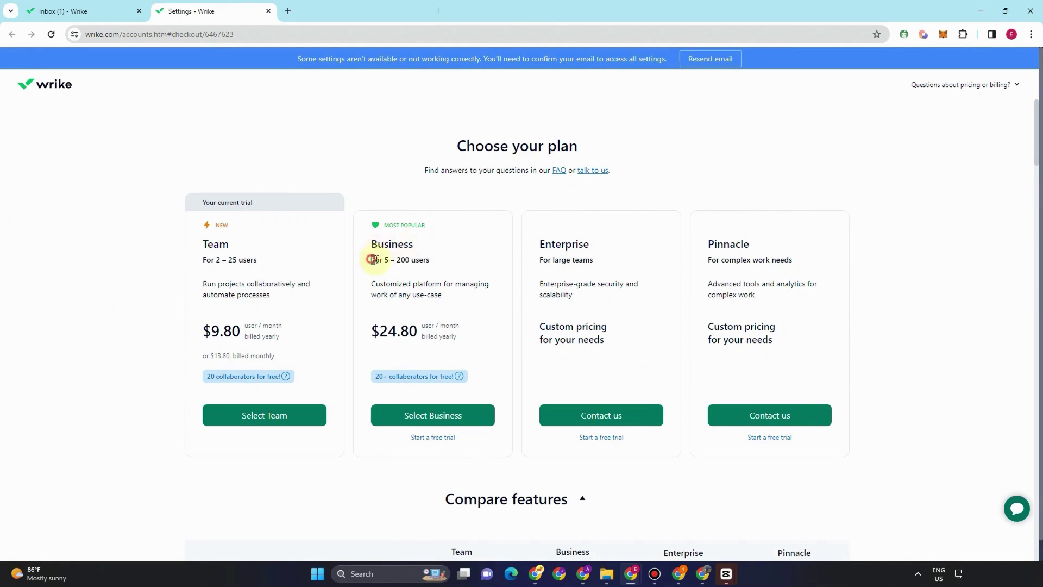
{"action": "left_click_drag", "start_coordinate": [371, 259], "coordinate": [450, 265]}
{"action": "left_click_drag", "start_coordinate": [372, 283], "coordinate": [461, 303]}
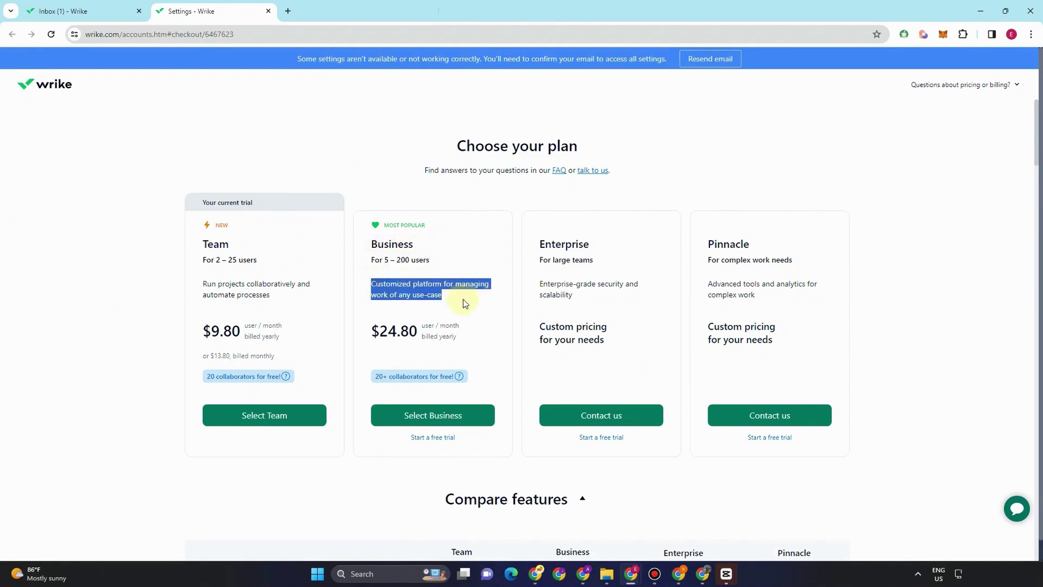
{"action": "left_click_drag", "start_coordinate": [395, 338], "coordinate": [464, 353]}
{"action": "left_click_drag", "start_coordinate": [533, 244], "coordinate": [602, 281]}
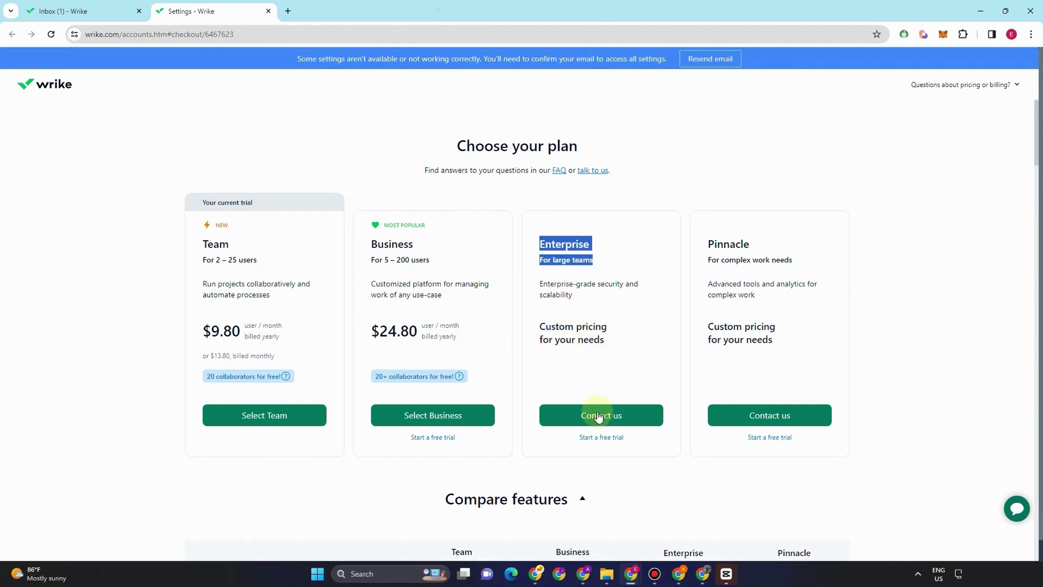
{"action": "left_click_drag", "start_coordinate": [701, 242], "coordinate": [784, 276]}
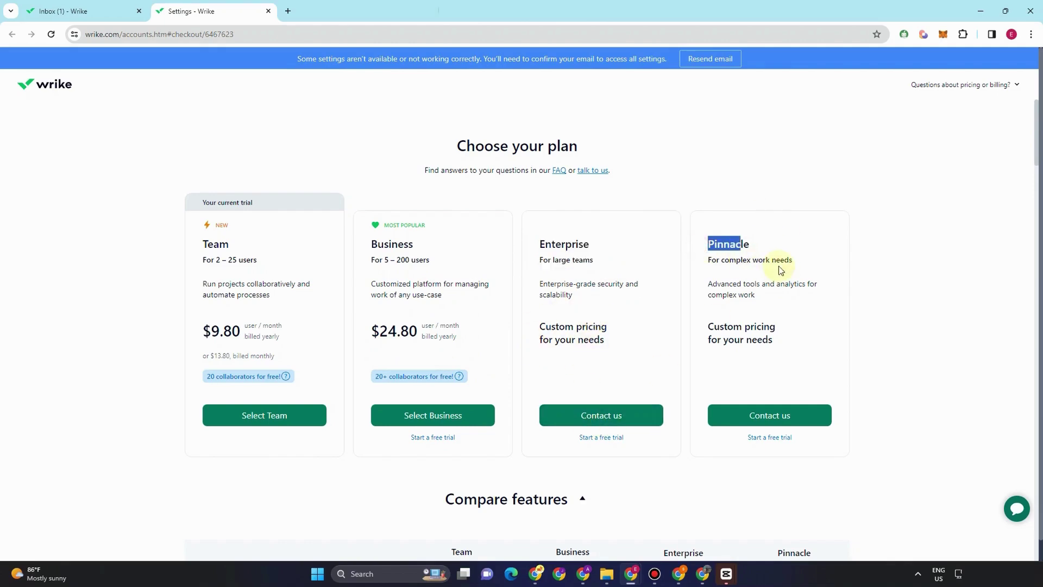
- Scroll down through the Compare features table of the four plans
{"action": "scroll", "coordinate": [594, 451], "scroll_direction": "down", "scroll_amount": 4}
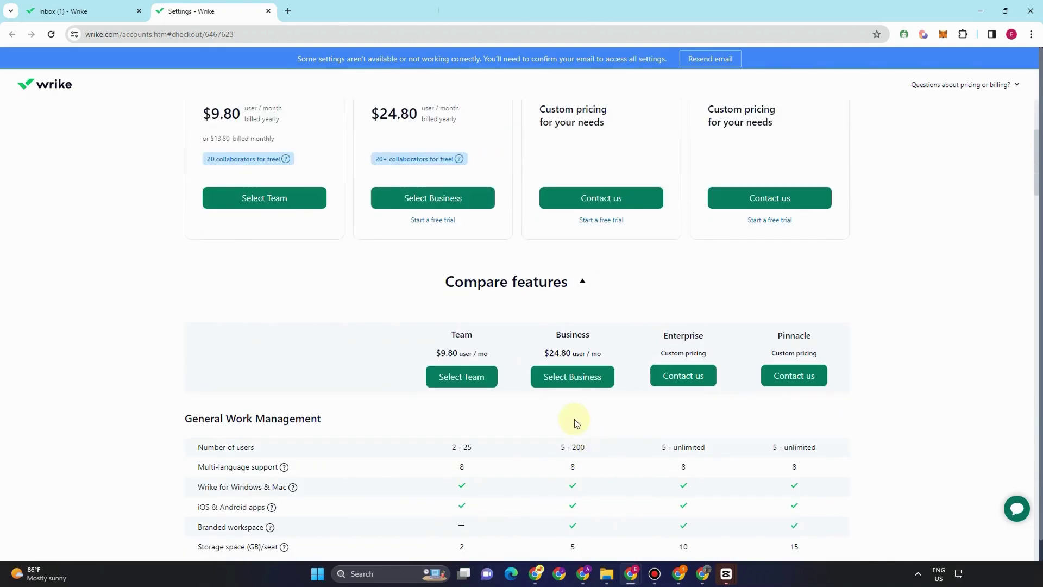
{"action": "scroll", "coordinate": [576, 416], "scroll_direction": "down", "scroll_amount": 3}
{"action": "scroll", "coordinate": [575, 414], "scroll_direction": "down", "scroll_amount": 1}
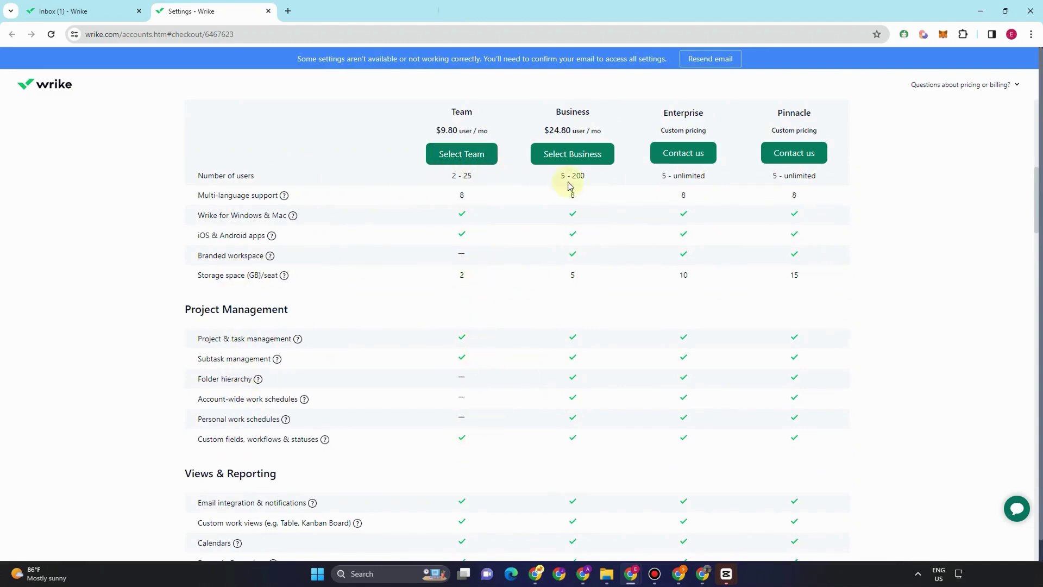
{"action": "scroll", "coordinate": [370, 312], "scroll_direction": "down", "scroll_amount": 2}
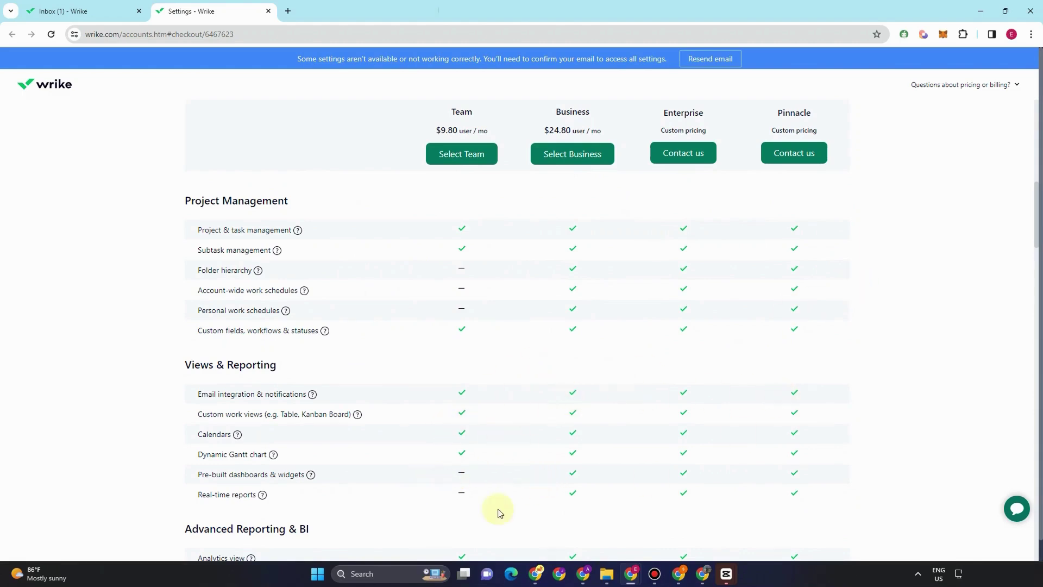
{"action": "scroll", "coordinate": [651, 482], "scroll_direction": "down", "scroll_amount": 4}
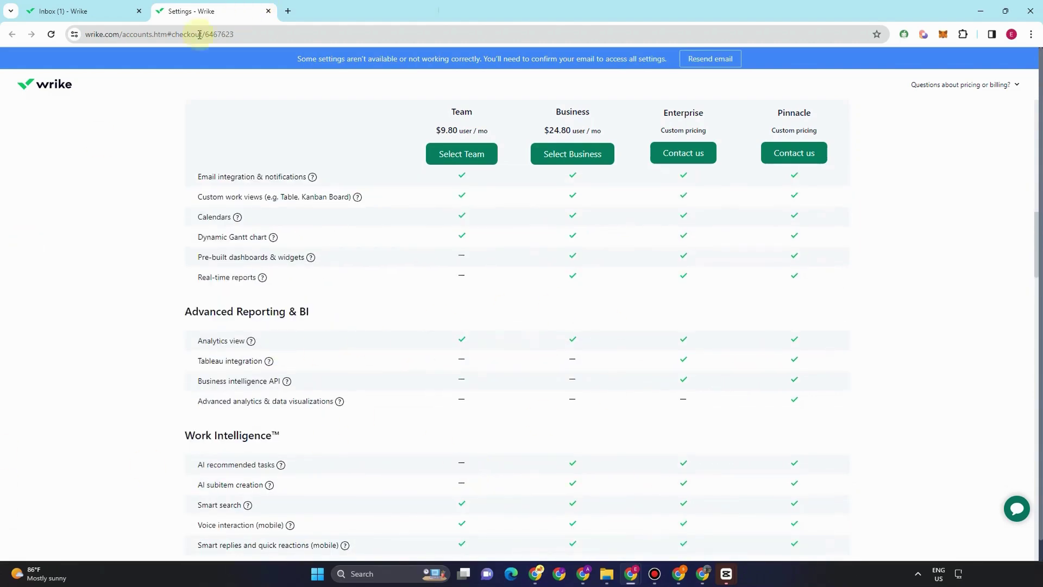
- Go back to the Wrike Inbox, close the pricing tab and trial-ending notice, and open First space settings
{"action": "left_click", "coordinate": [54, 12]}
{"action": "left_click", "coordinate": [268, 11]}
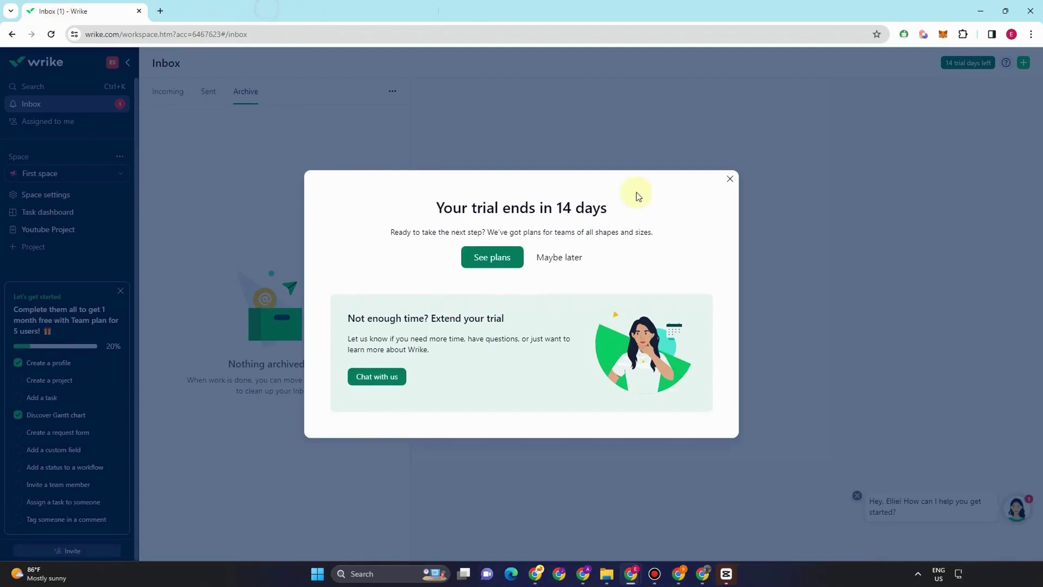
{"action": "left_click", "coordinate": [731, 178]}
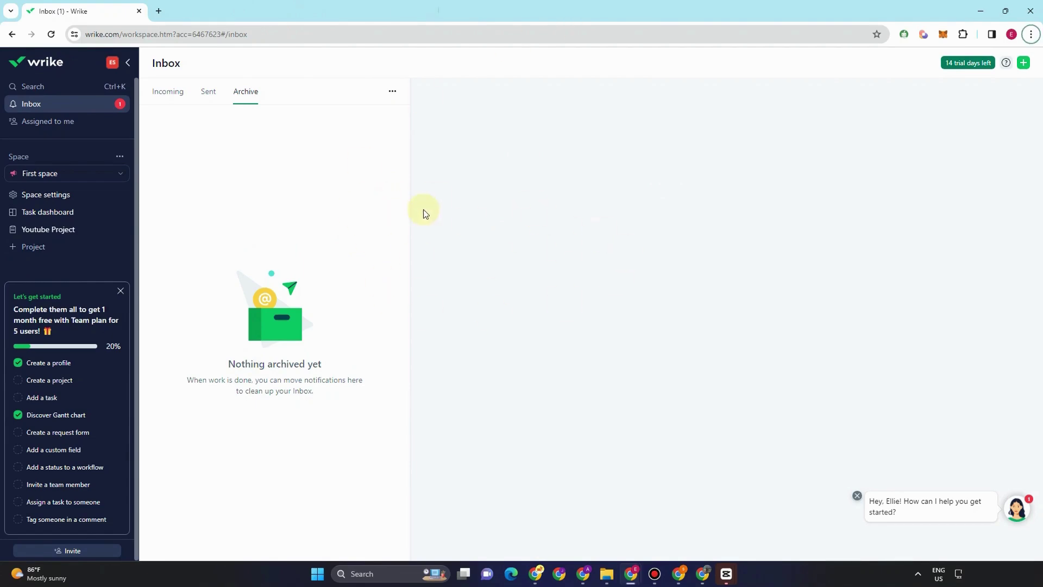
{"action": "left_click", "coordinate": [31, 195]}
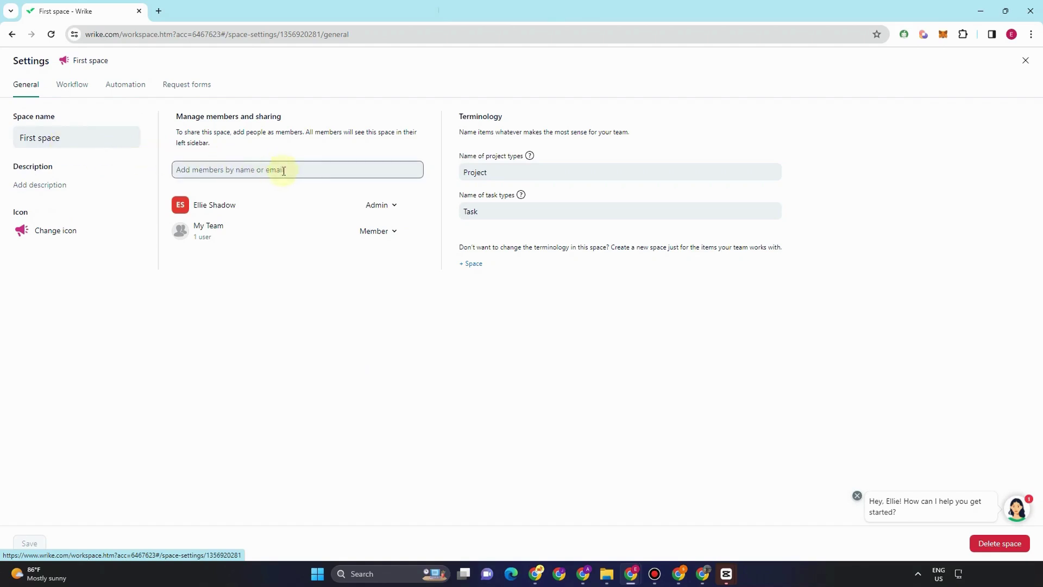
- Invite one person by e-mail to First space as a Regular User, with Company project as welcome item
{"action": "left_click", "coordinate": [250, 173]}
{"action": "left_click", "coordinate": [249, 197]}
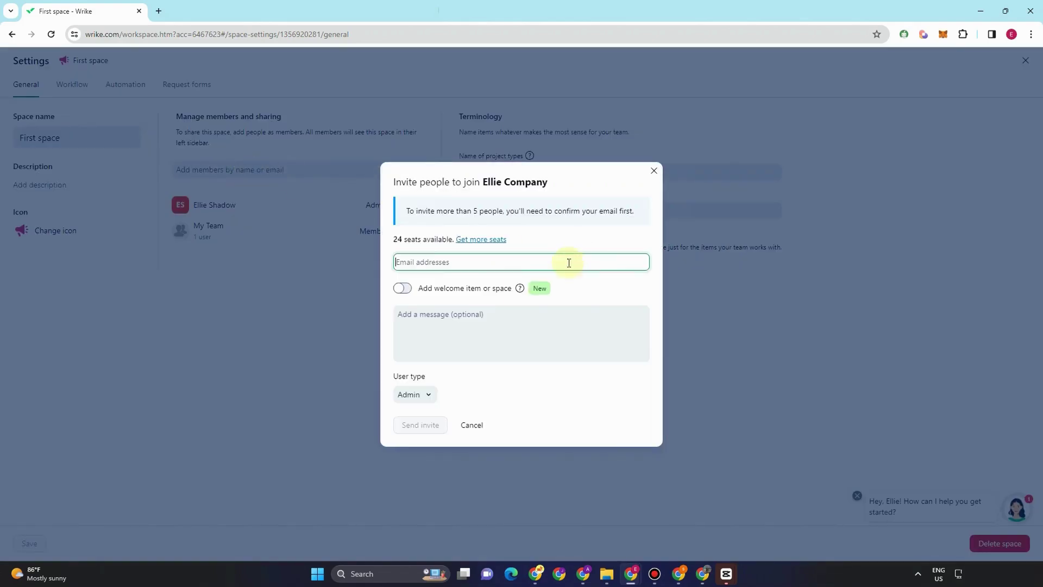
{"action": "left_click", "coordinate": [418, 392]}
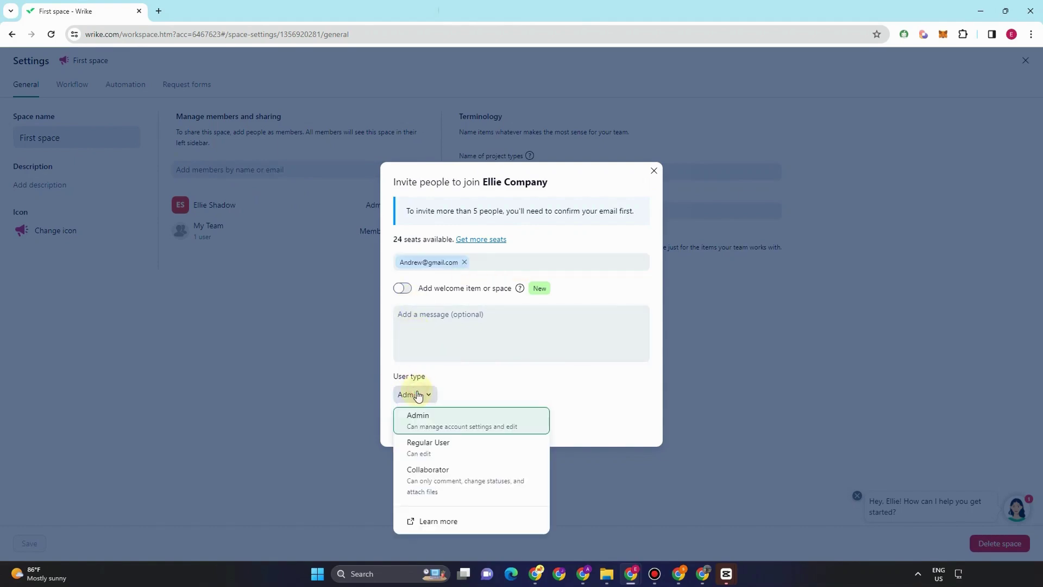
{"action": "left_click", "coordinate": [430, 440]}
{"action": "left_click", "coordinate": [420, 427]}
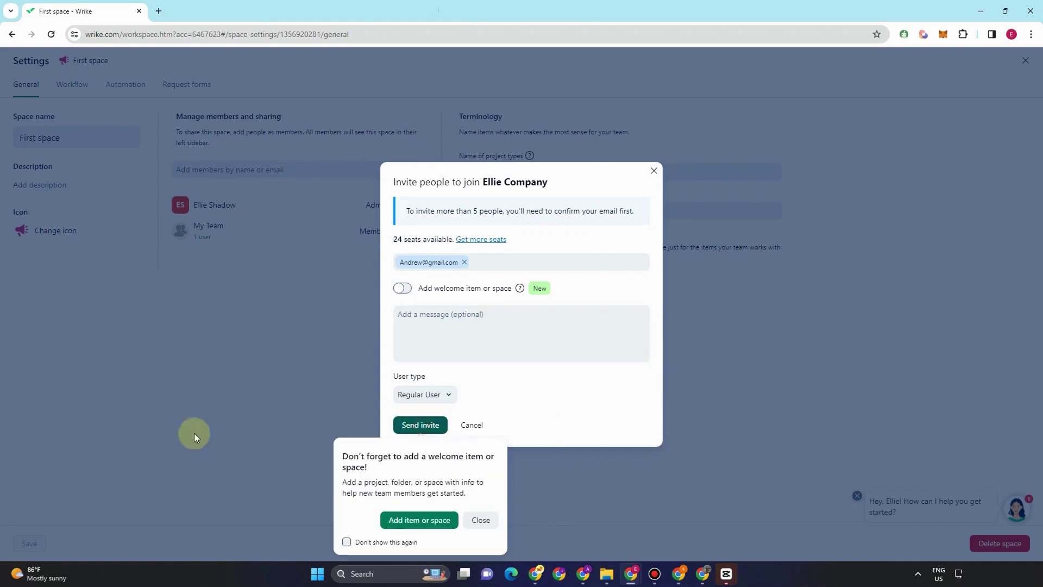
{"action": "left_click", "coordinate": [410, 523]}
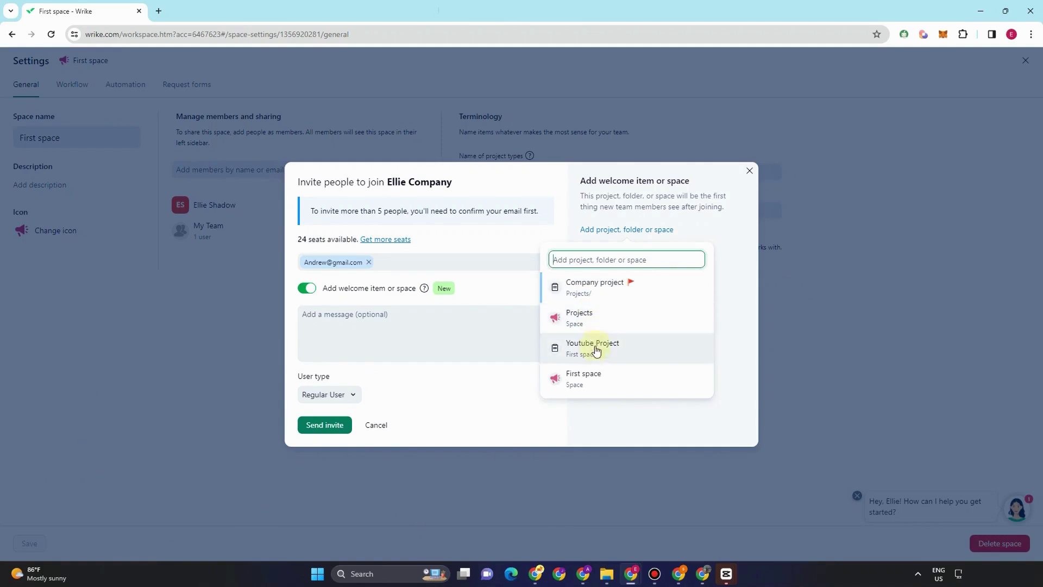
{"action": "left_click", "coordinate": [599, 297]}
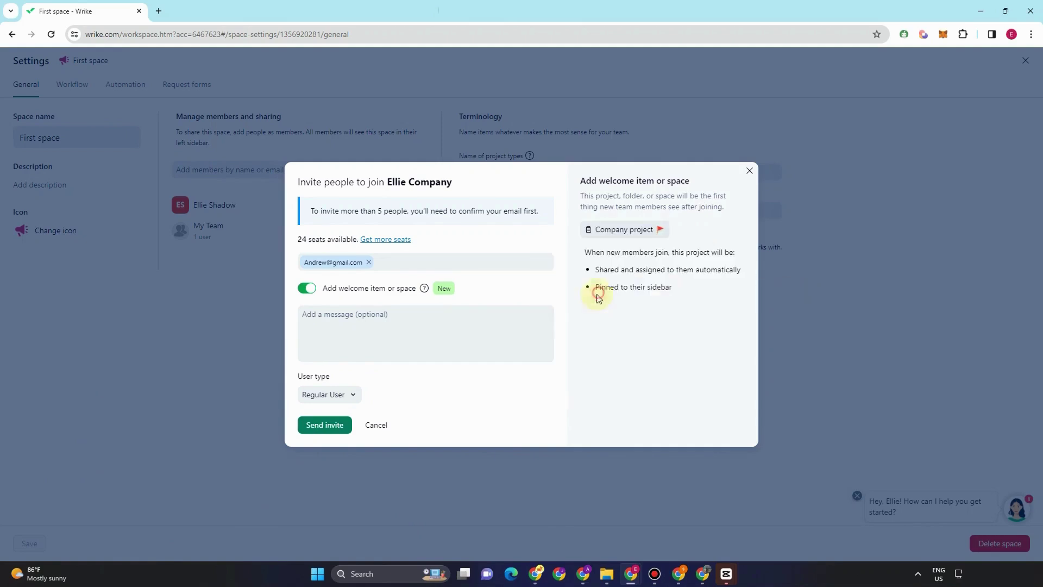
{"action": "left_click", "coordinate": [337, 426]}
{"action": "left_click", "coordinate": [427, 353]}
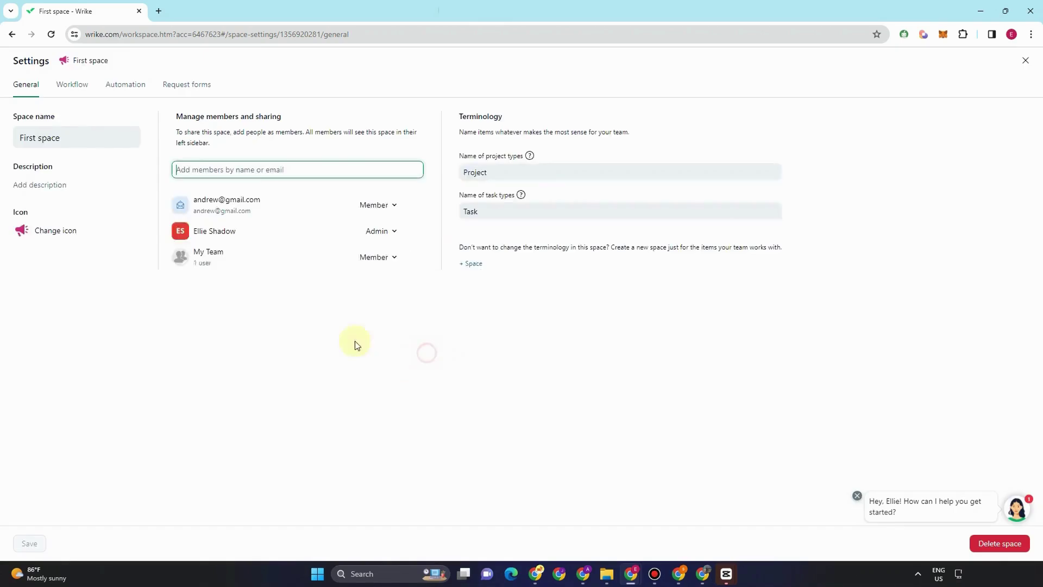
- Enter the first invitee's e-mail address in First space's invite form, correcting the mistyped entry
{"action": "left_click", "coordinate": [270, 170]}
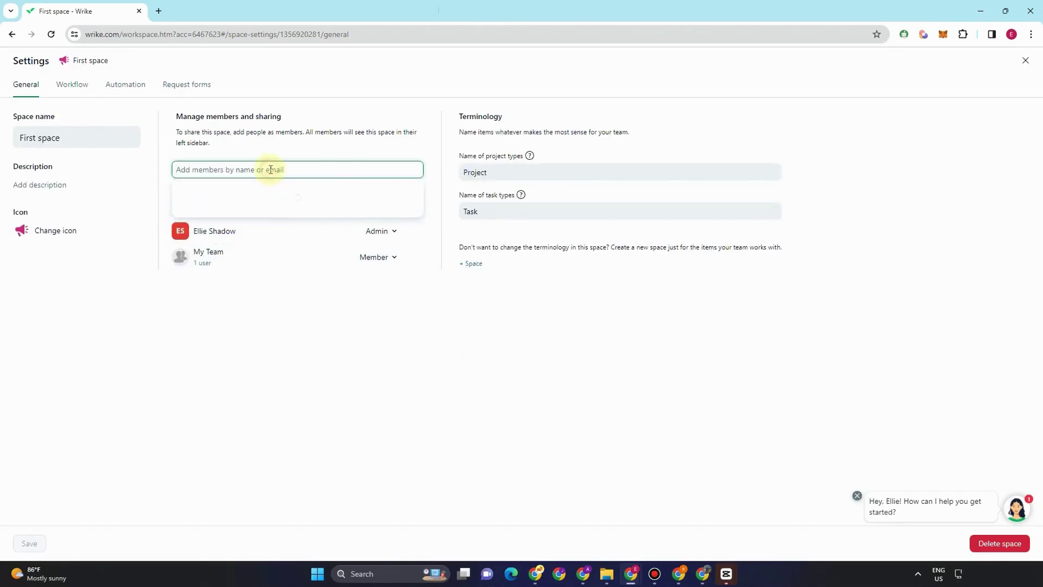
{"action": "left_click", "coordinate": [275, 195]}
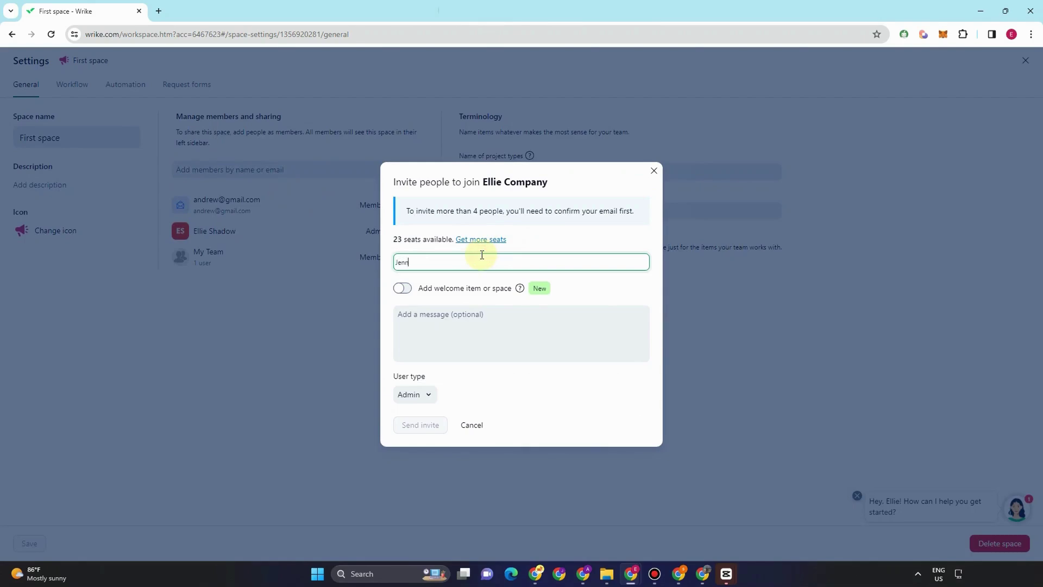
{"action": "key", "text": "BackSpace"}
{"action": "key", "text": "BackSpace"}
{"action": "key", "text": "BackSpace"}
{"action": "key", "text": "BackSpace"}
{"action": "key", "text": "BackSpace"}
{"action": "key", "text": "BackSpace"}
{"action": "key", "text": "BackSpace"}
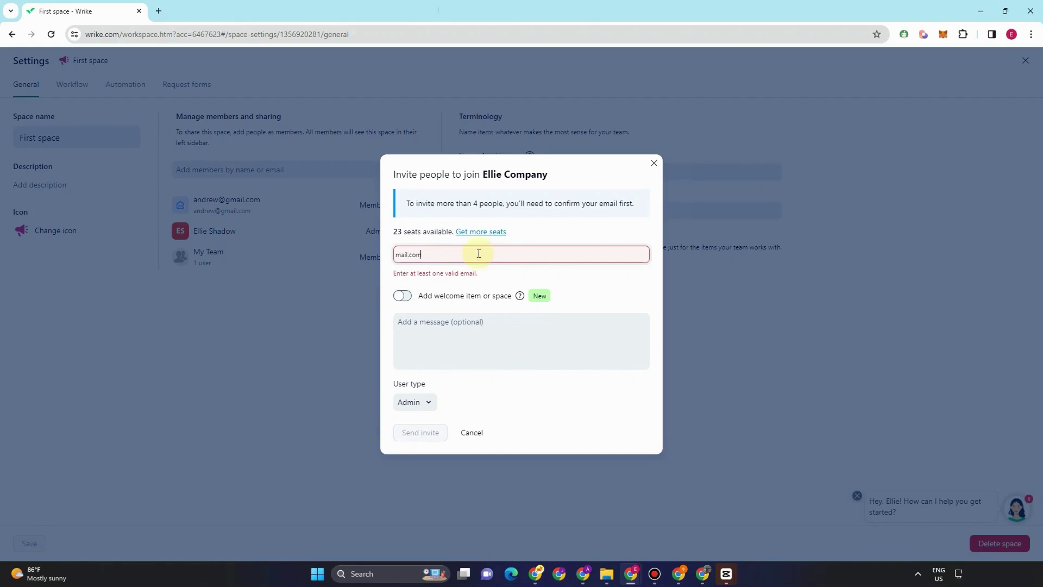
{"action": "type", "text": "jenn"}
{"action": "key", "text": "BackSpace"}
{"action": "key", "text": "BackSpace"}
{"action": "key", "text": "BackSpace"}
{"action": "key", "text": "BackSpace"}
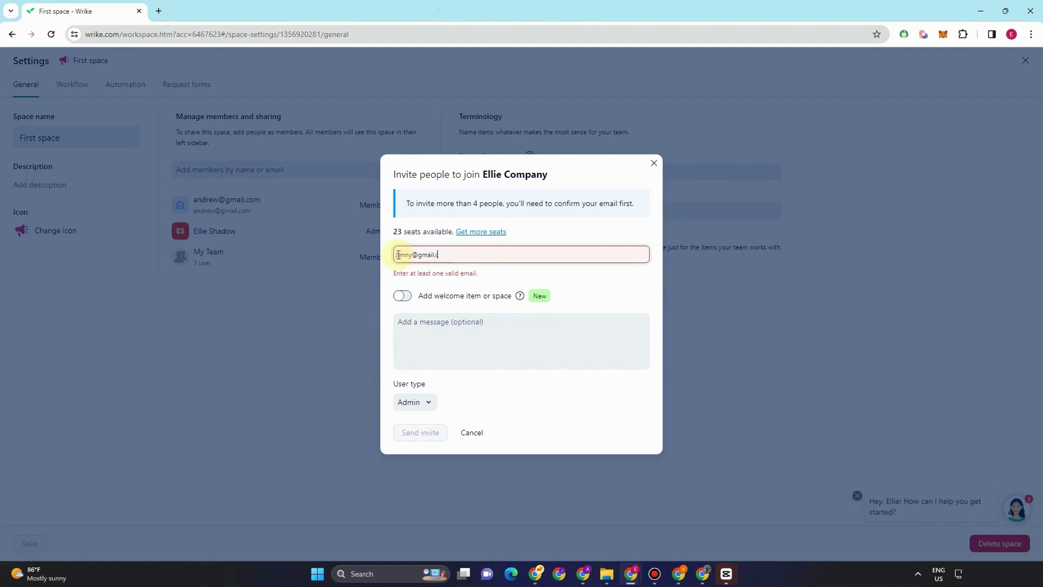
{"action": "key", "text": "Return"}
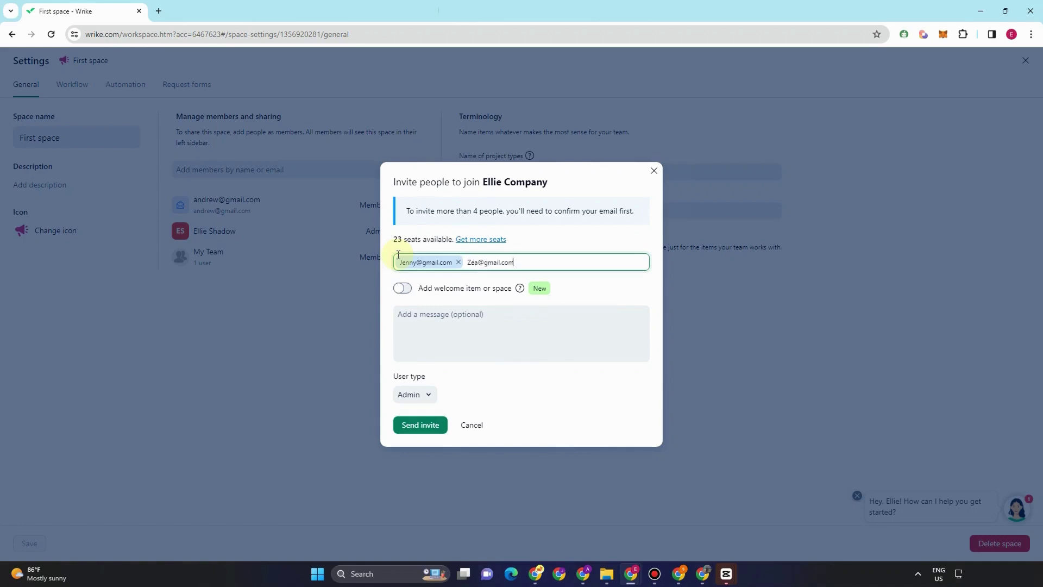
- Add the second invitee, make both Collaborators with Company project as welcome item, and send 2 invites
{"action": "left_click", "coordinate": [427, 395]}
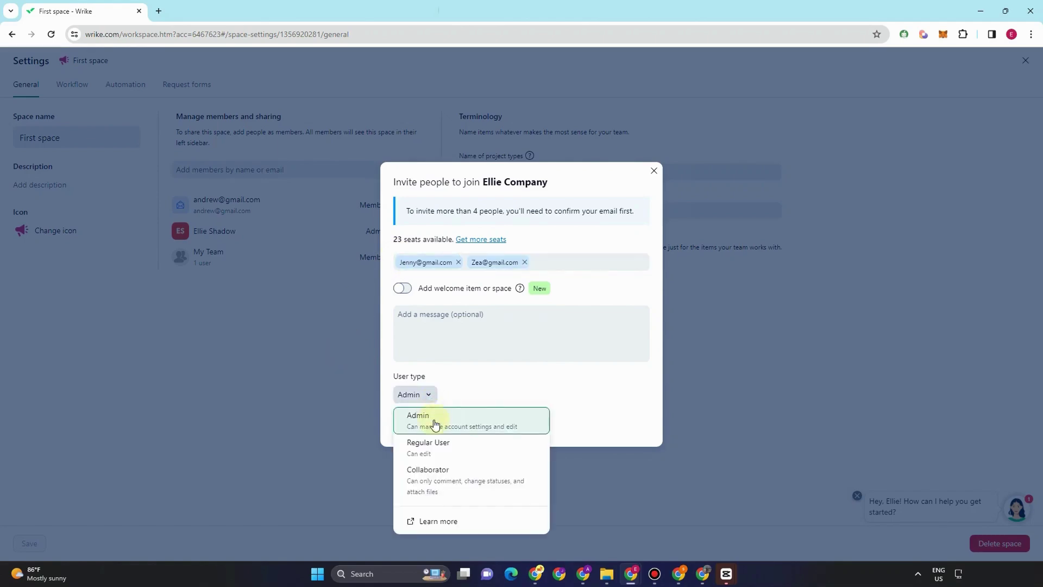
{"action": "left_click", "coordinate": [432, 470]}
{"action": "left_click", "coordinate": [430, 418]}
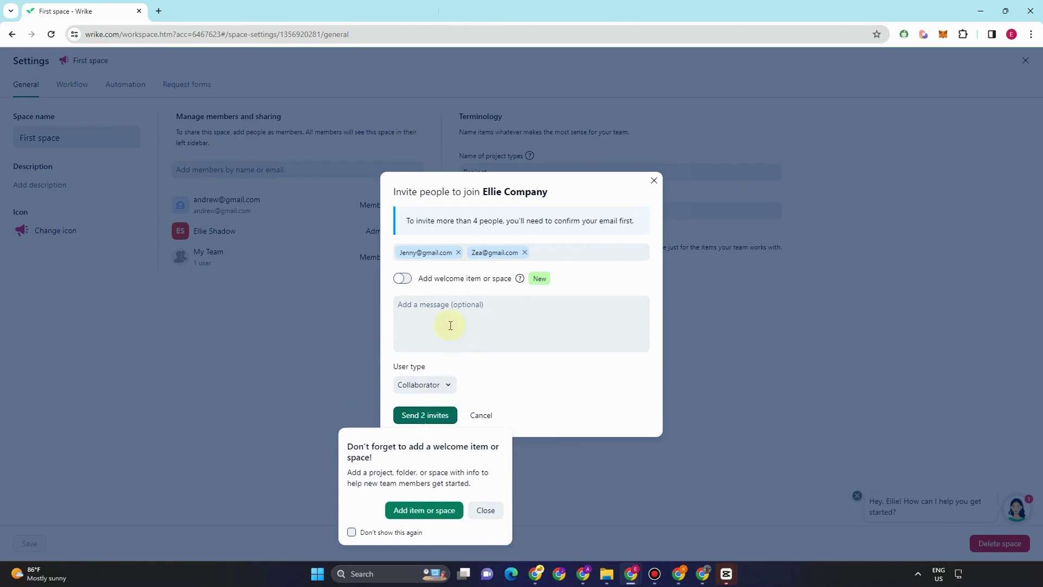
{"action": "left_click", "coordinate": [433, 510]}
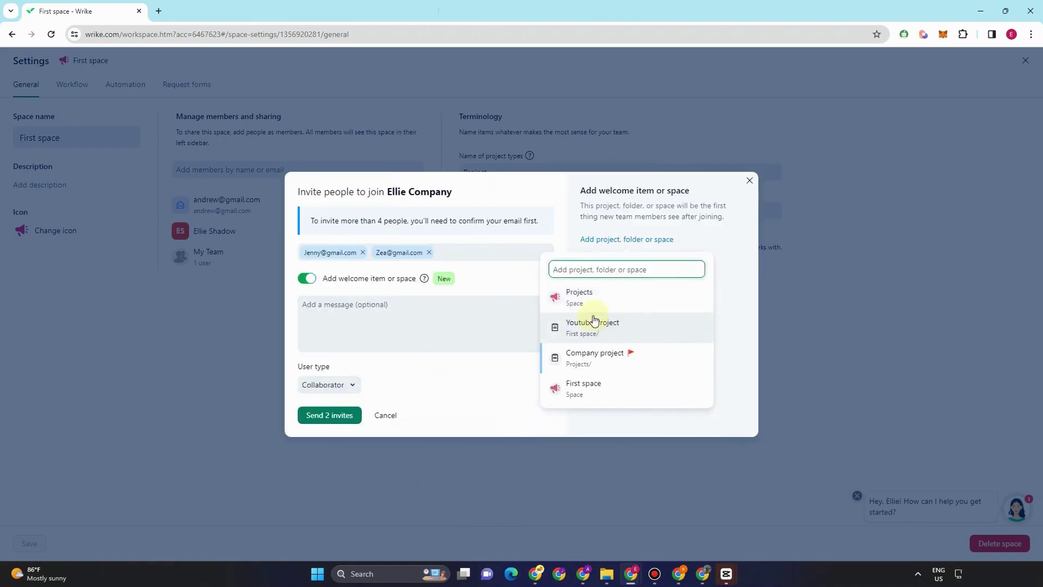
{"action": "left_click", "coordinate": [617, 362]}
{"action": "left_click", "coordinate": [342, 418]}
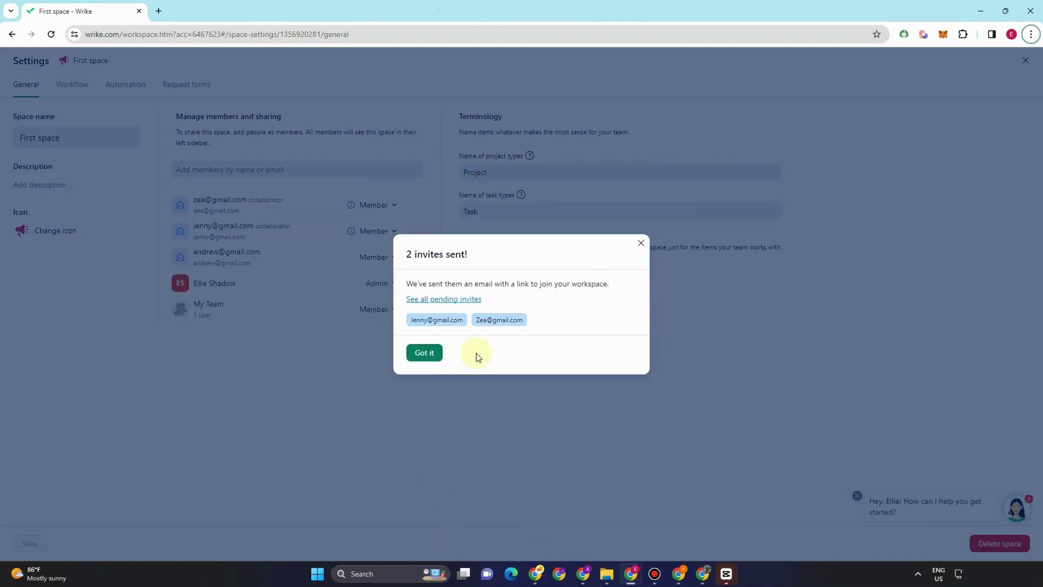
{"action": "left_click", "coordinate": [641, 244]}
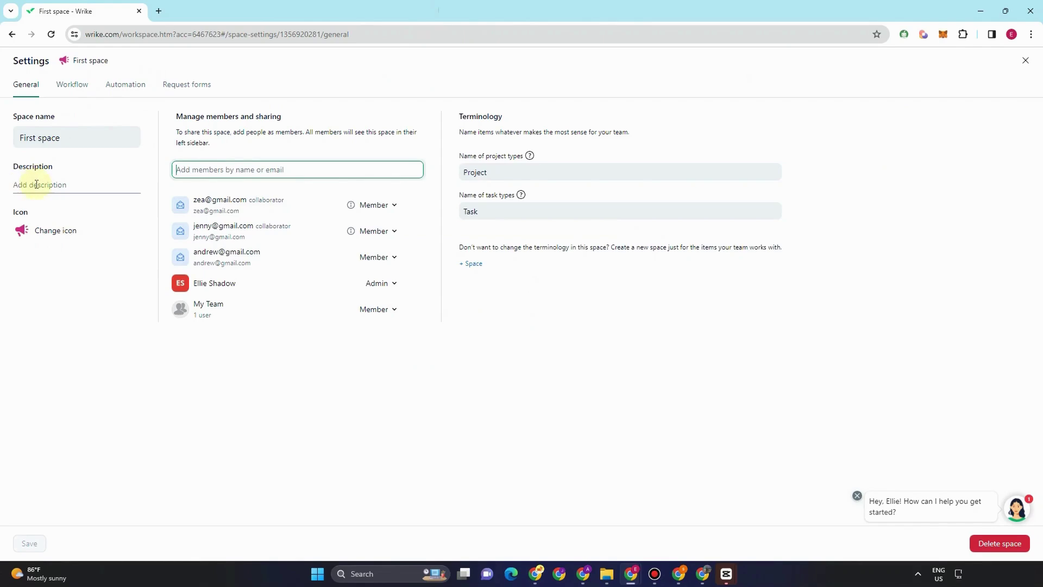
- Give First space an orange briefcase icon and save the change
{"action": "left_click", "coordinate": [38, 231]}
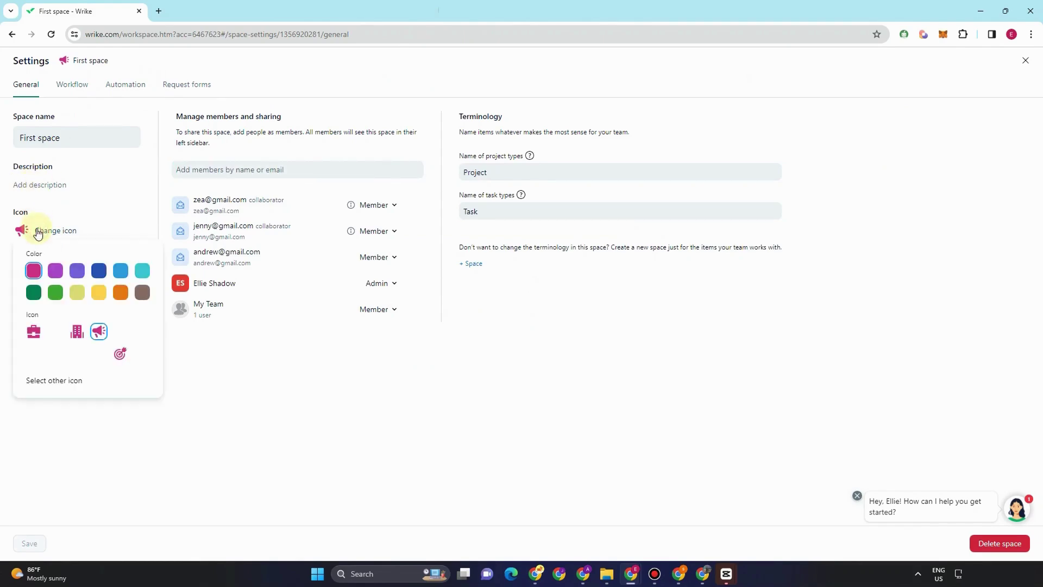
{"action": "left_click", "coordinate": [34, 332]}
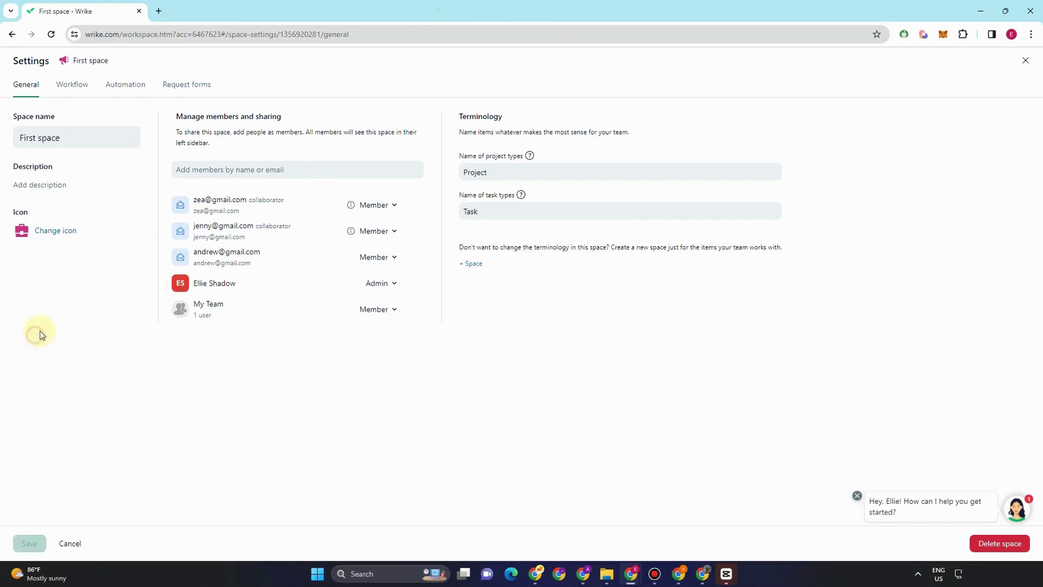
{"action": "left_click", "coordinate": [60, 232]}
{"action": "left_click", "coordinate": [122, 293]}
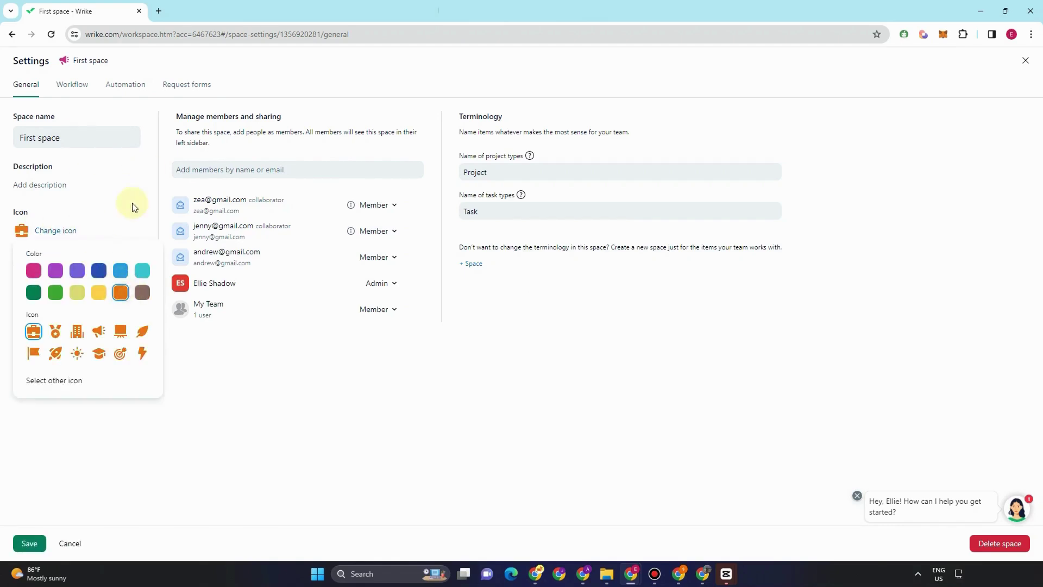
{"action": "left_click", "coordinate": [78, 87]}
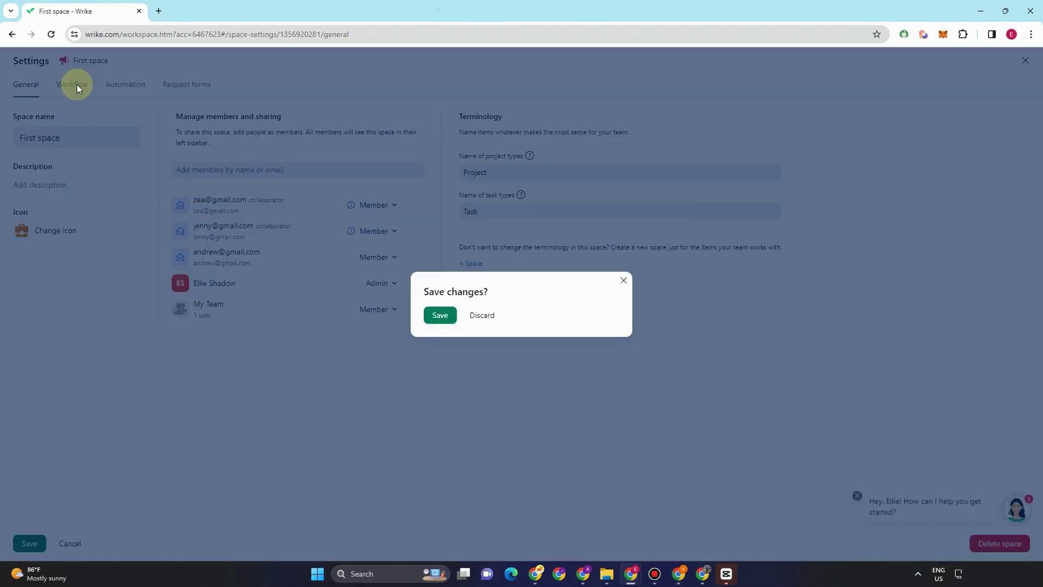
{"action": "left_click", "coordinate": [442, 317]}
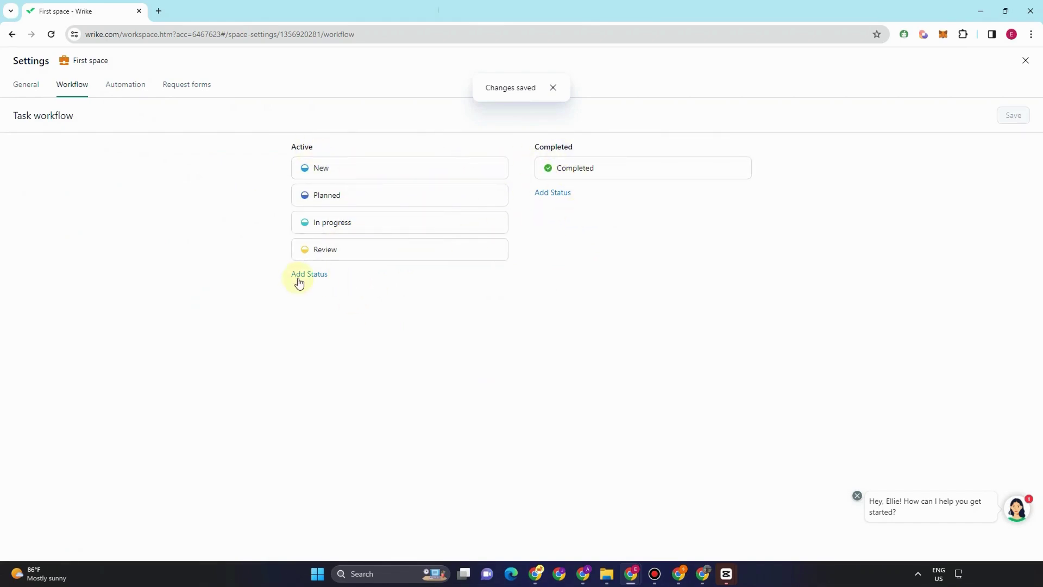
- Review First space's Automation and Request forms settings, then go back to the Inbox
{"action": "left_click", "coordinate": [128, 90]}
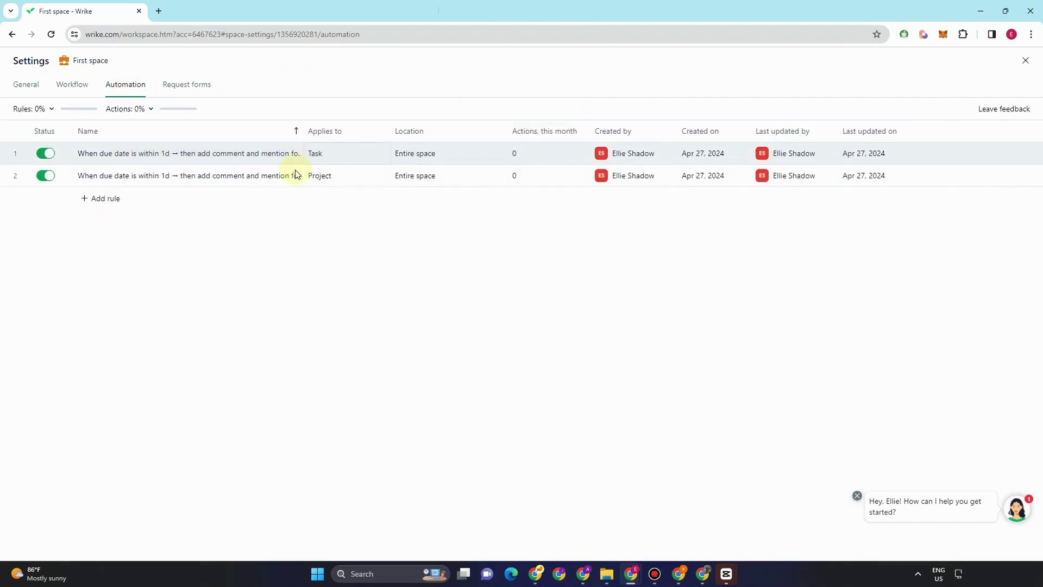
{"action": "left_click", "coordinate": [191, 86]}
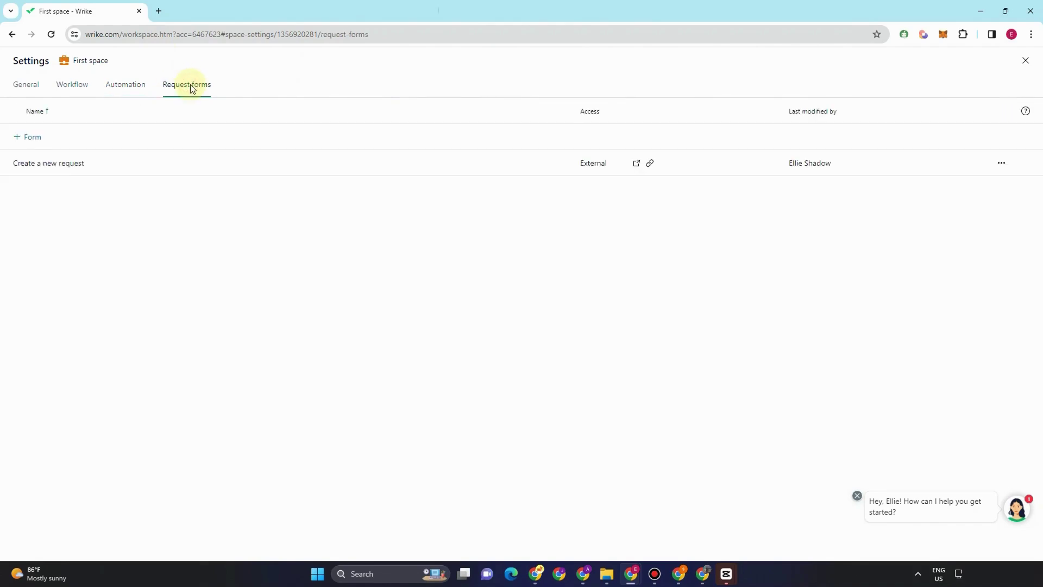
{"action": "left_click", "coordinate": [10, 36]}
{"action": "left_click", "coordinate": [10, 36]}
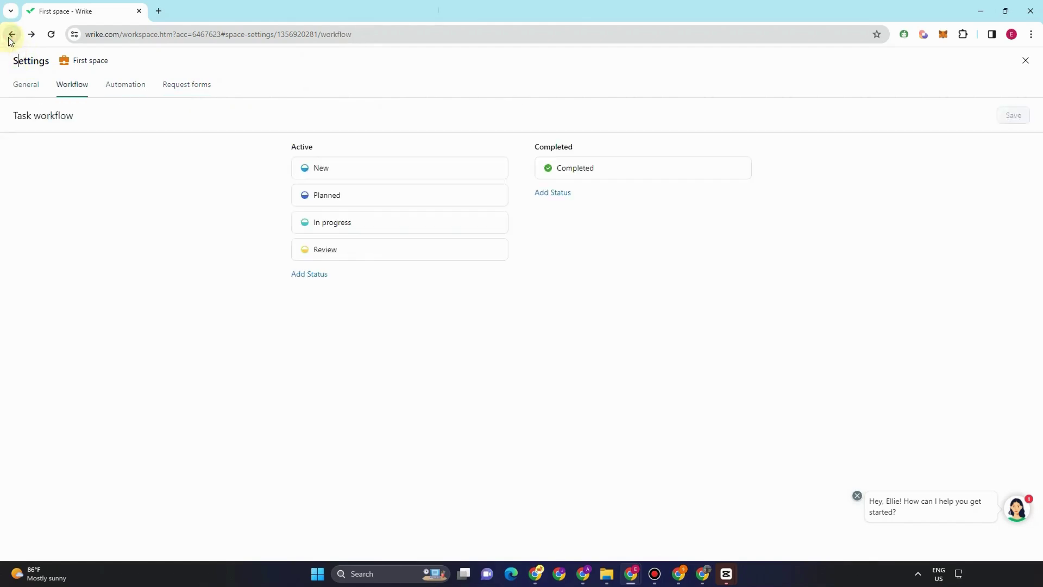
{"action": "left_click", "coordinate": [9, 37]}
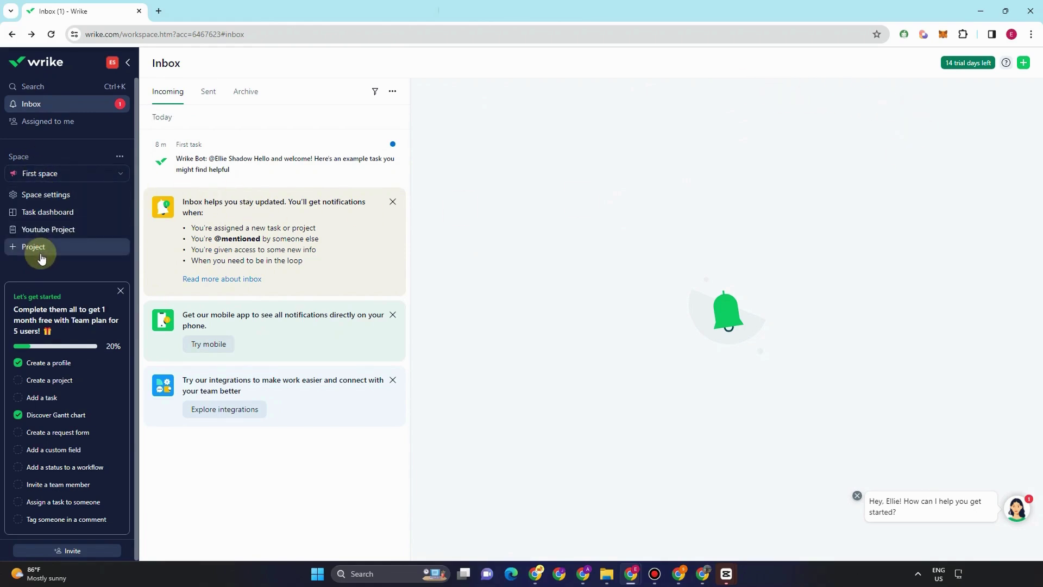
- Create a new Space from a template in the Create space gallery
{"action": "left_click", "coordinate": [1022, 63]}
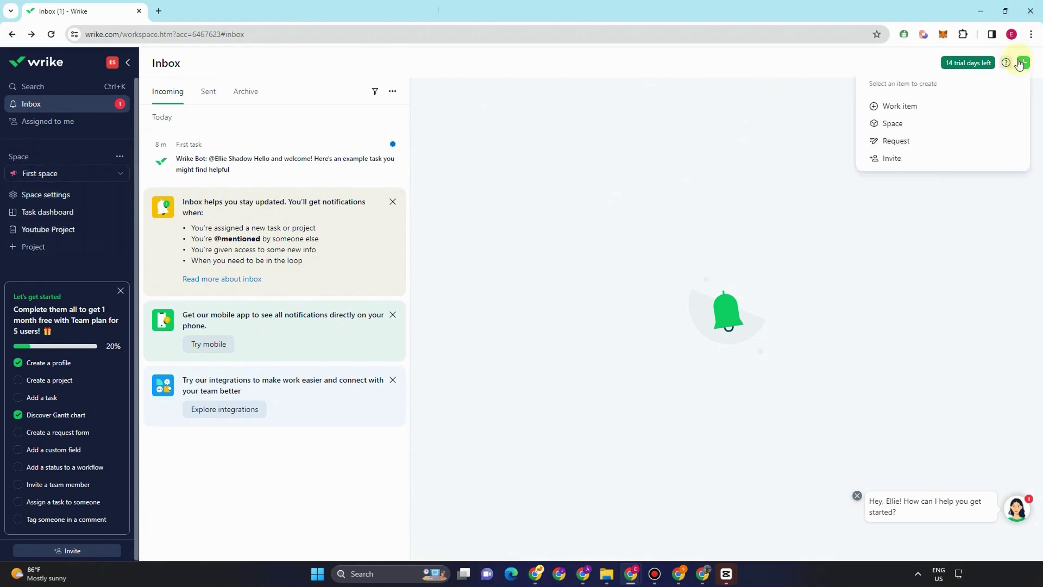
{"action": "left_click", "coordinate": [887, 126]}
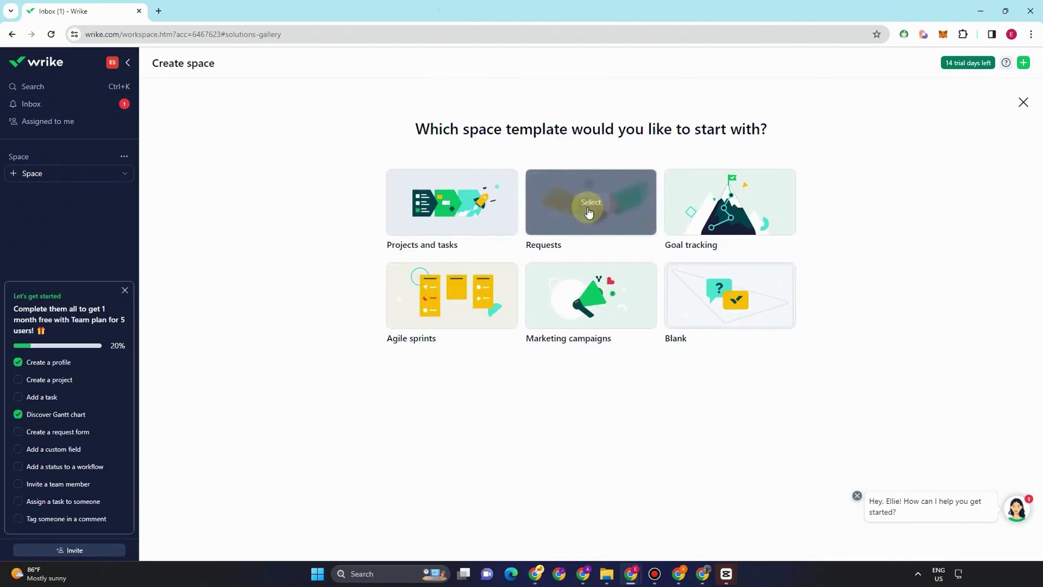
{"action": "left_click", "coordinate": [465, 232]}
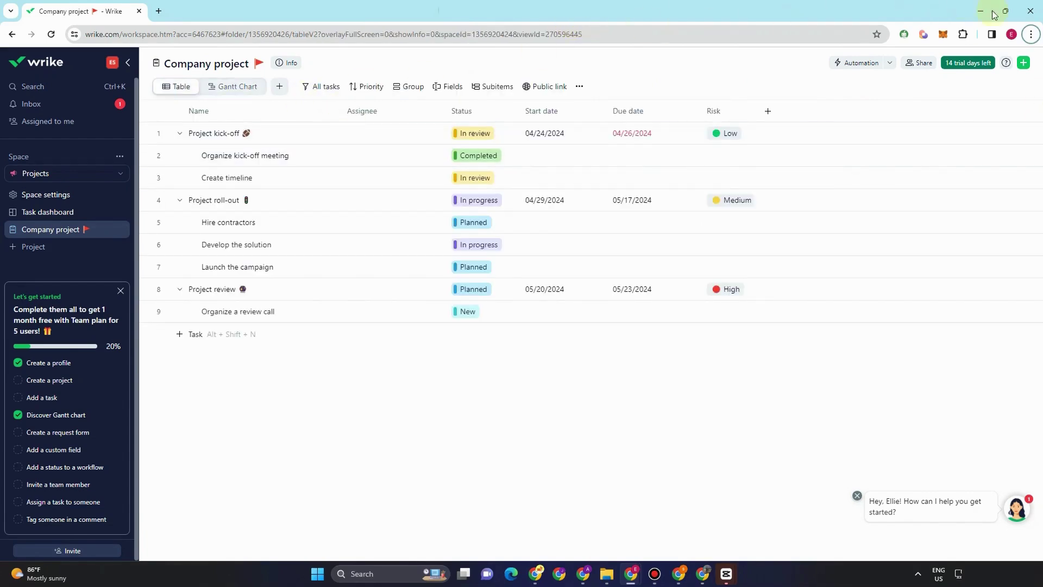
- Add a Board view to Company project after viewing its Gantt Chart
{"action": "left_click", "coordinate": [230, 90]}
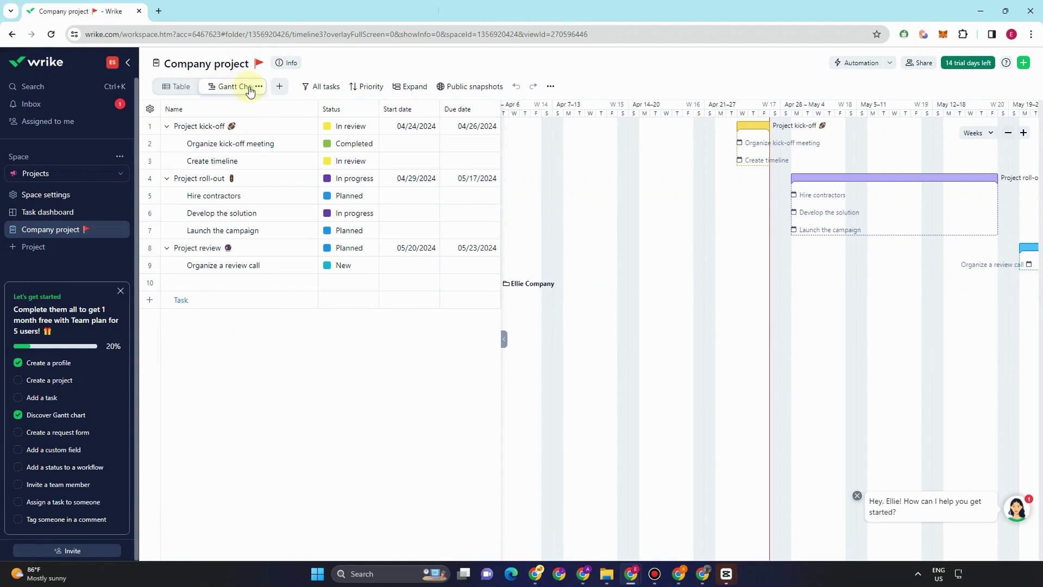
{"action": "left_click", "coordinate": [278, 89]}
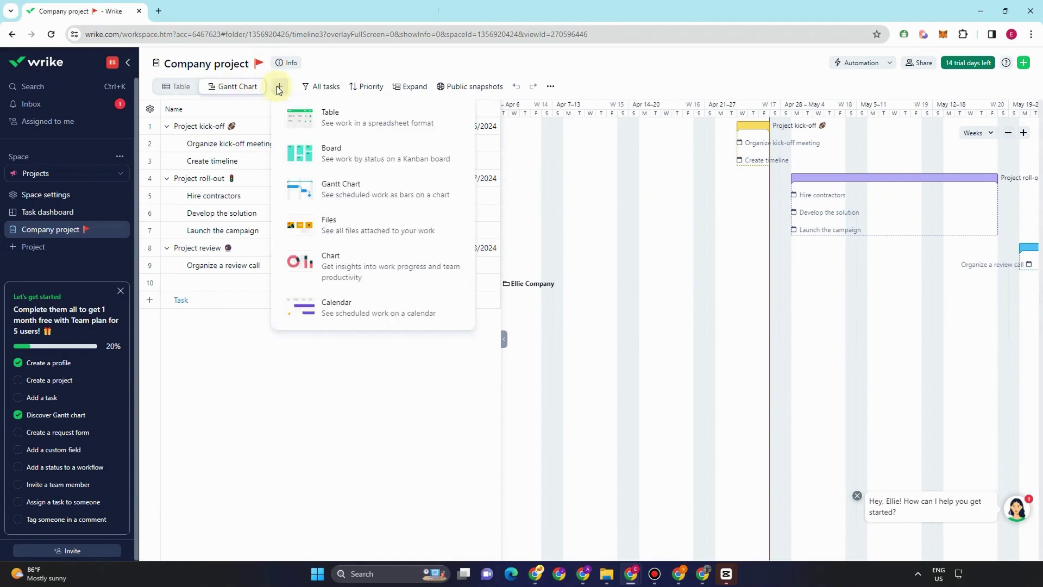
{"action": "left_click", "coordinate": [360, 154]}
{"action": "left_click", "coordinate": [313, 220]}
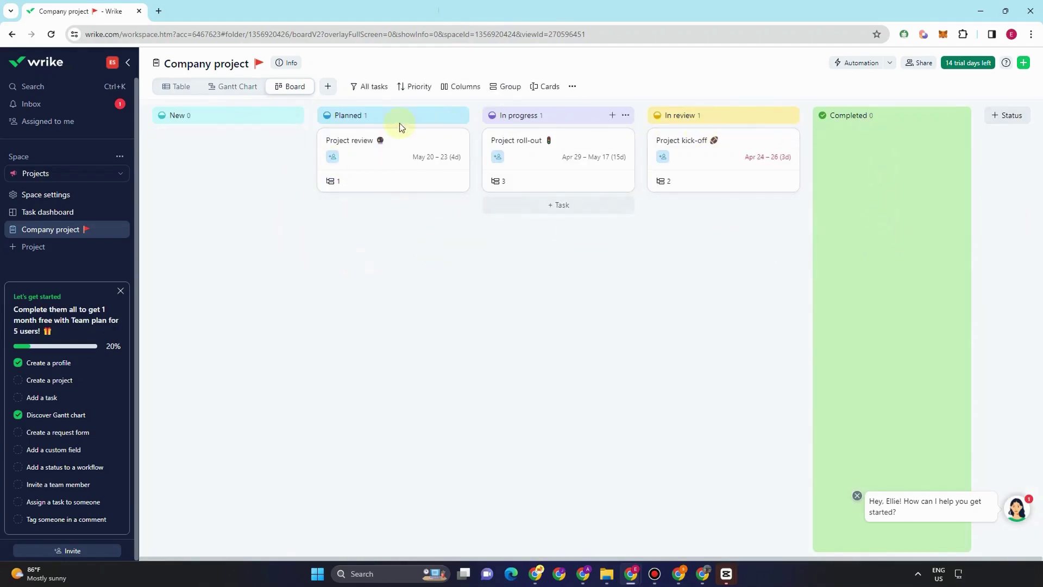
- Add a Files view to Company project
{"action": "left_click", "coordinate": [326, 87]}
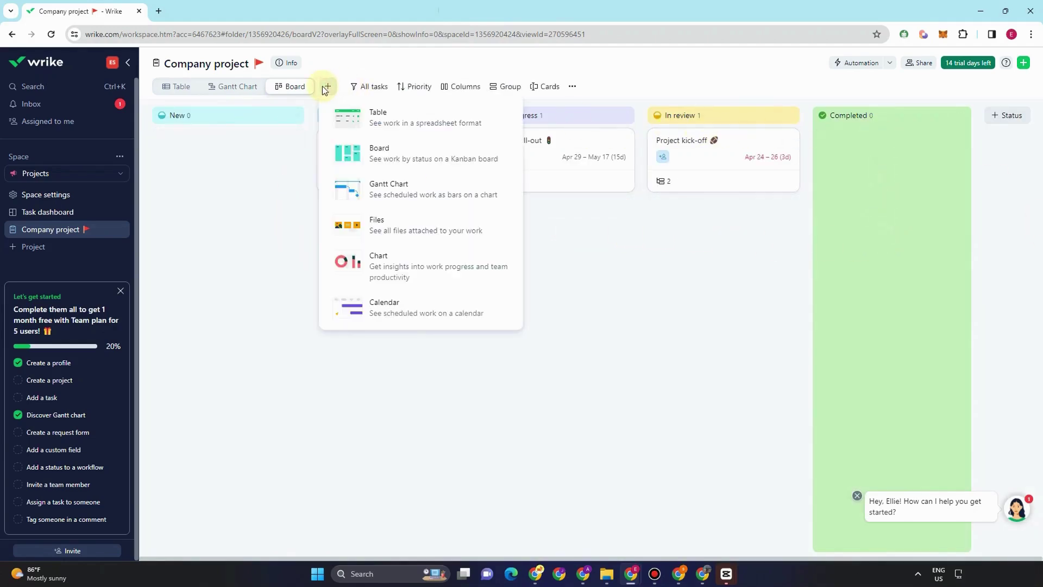
{"action": "left_click", "coordinate": [392, 228]}
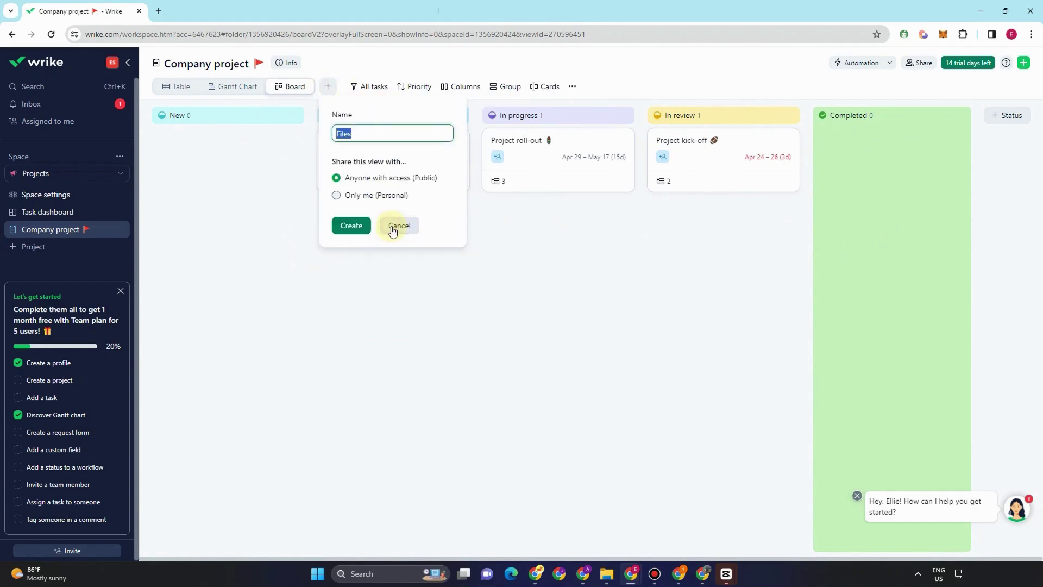
{"action": "left_click", "coordinate": [349, 226]}
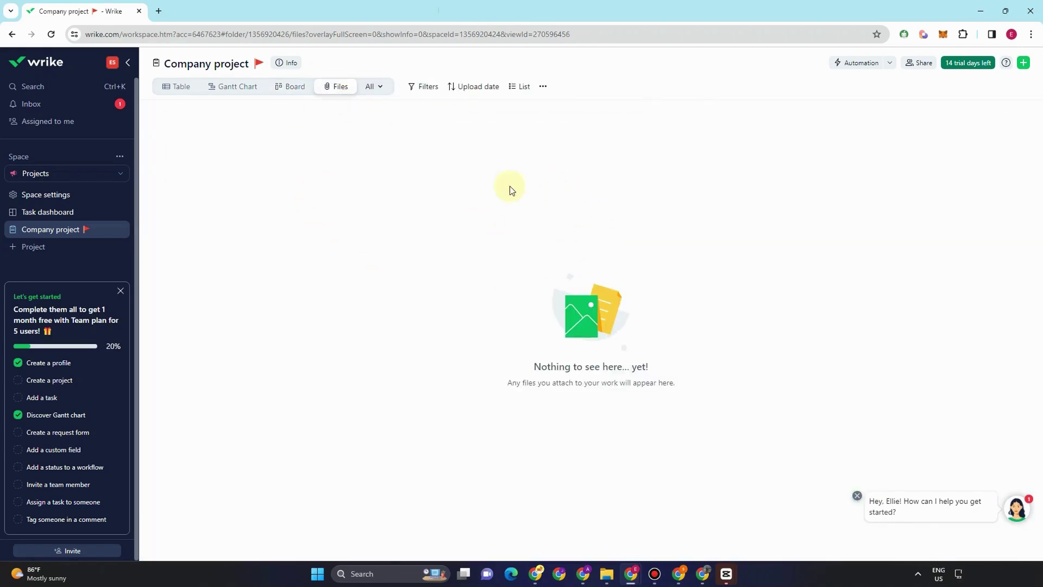
- Add a Chart view to Company project
{"action": "left_click", "coordinate": [384, 89]}
{"action": "left_click", "coordinate": [418, 224]}
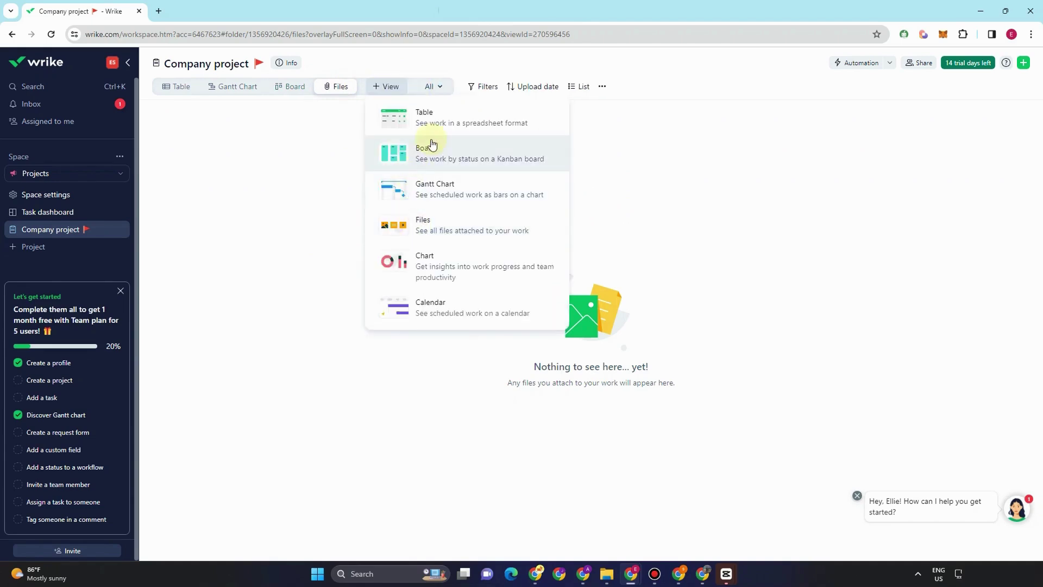
{"action": "left_click", "coordinate": [455, 268]}
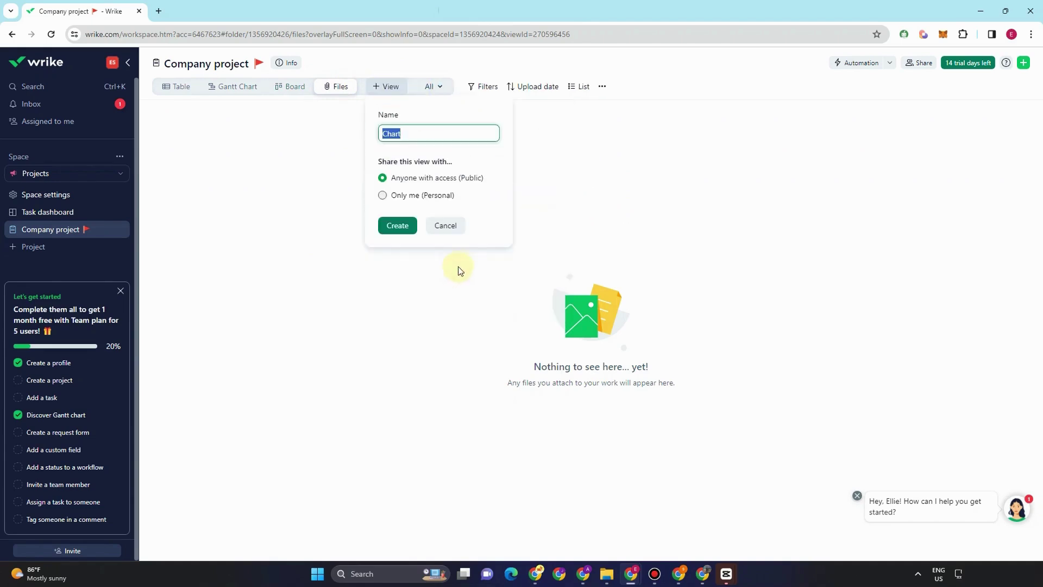
{"action": "left_click", "coordinate": [398, 226]}
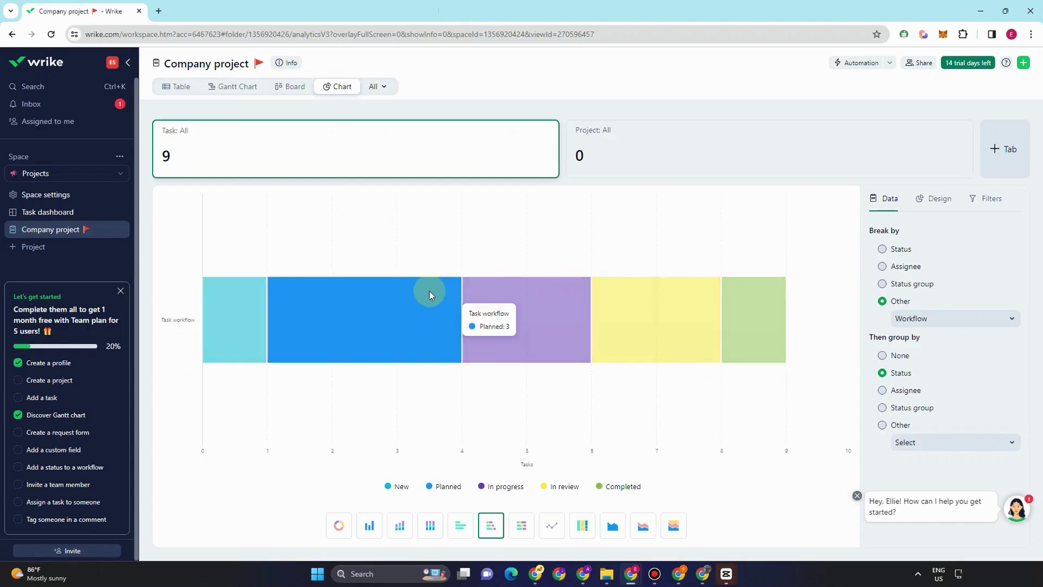
- Try the bar, stacked, line and heat-map chart types, settling on an area chart
{"action": "left_click", "coordinate": [380, 530]}
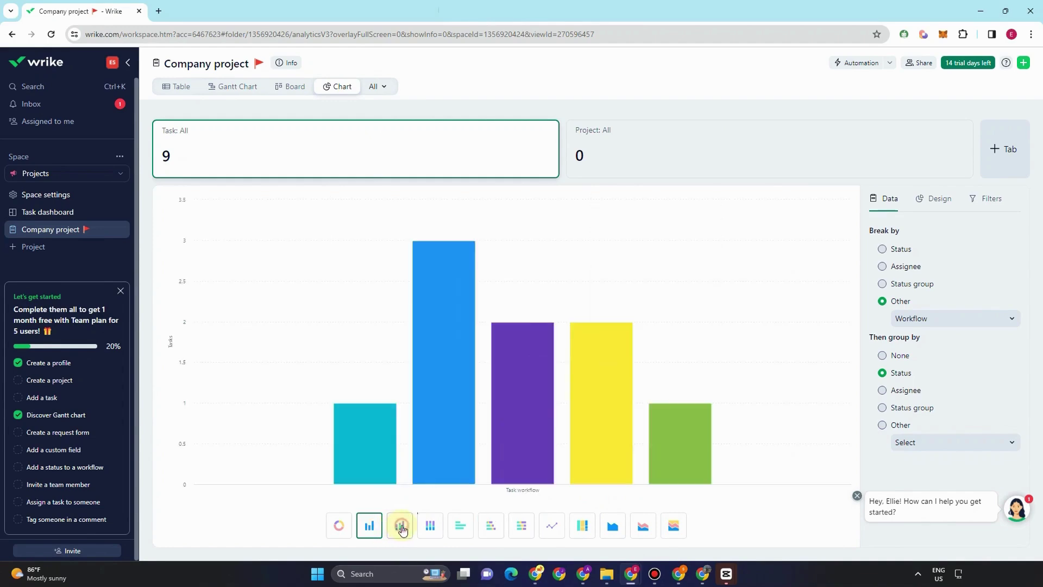
{"action": "left_click", "coordinate": [400, 526]}
{"action": "left_click", "coordinate": [470, 532]}
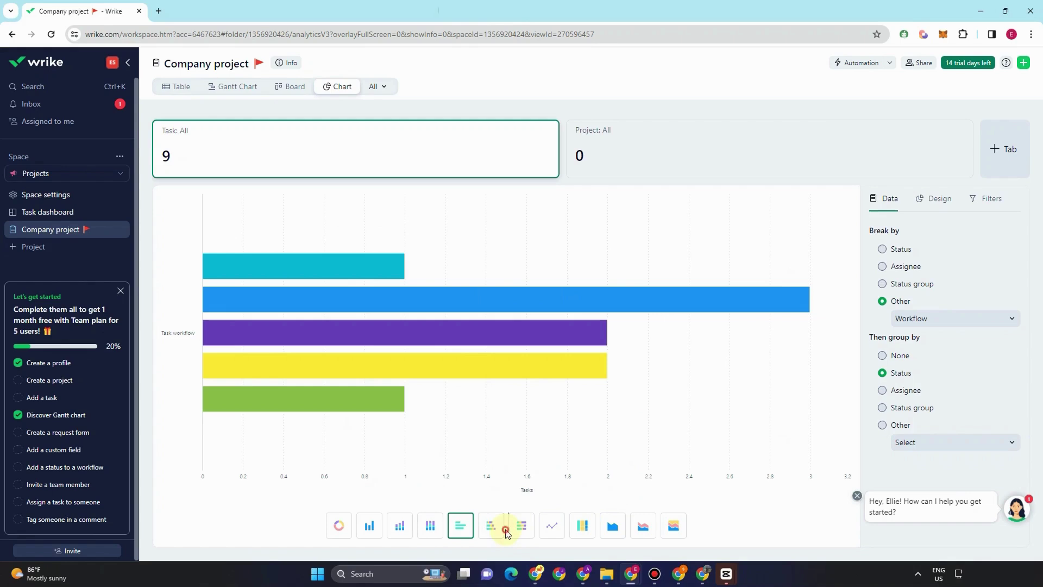
{"action": "left_click", "coordinate": [521, 528]}
{"action": "left_click", "coordinate": [552, 530]}
{"action": "left_click", "coordinate": [582, 526]}
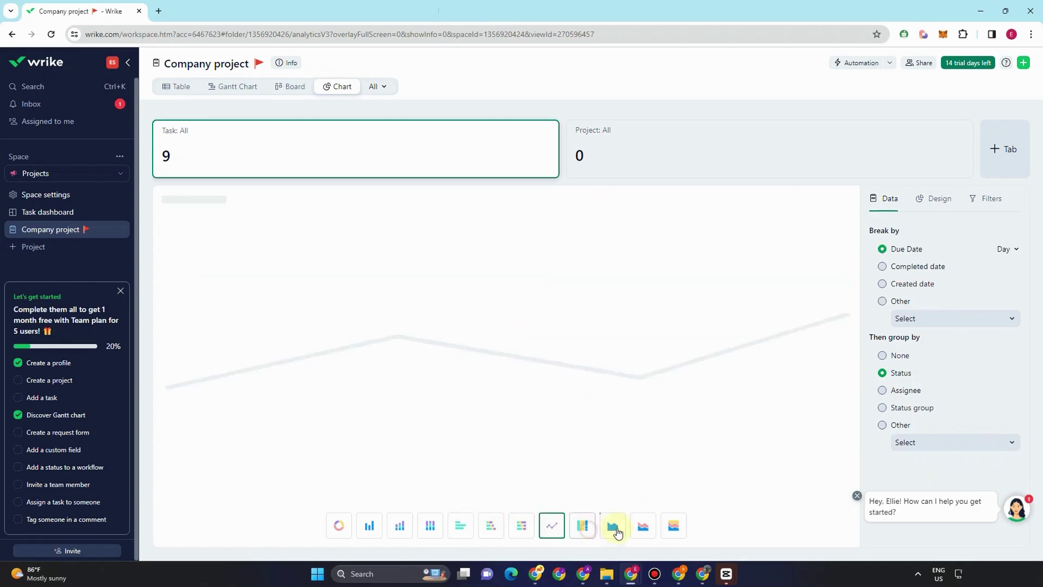
{"action": "left_click", "coordinate": [613, 527]}
{"action": "left_click", "coordinate": [389, 89]}
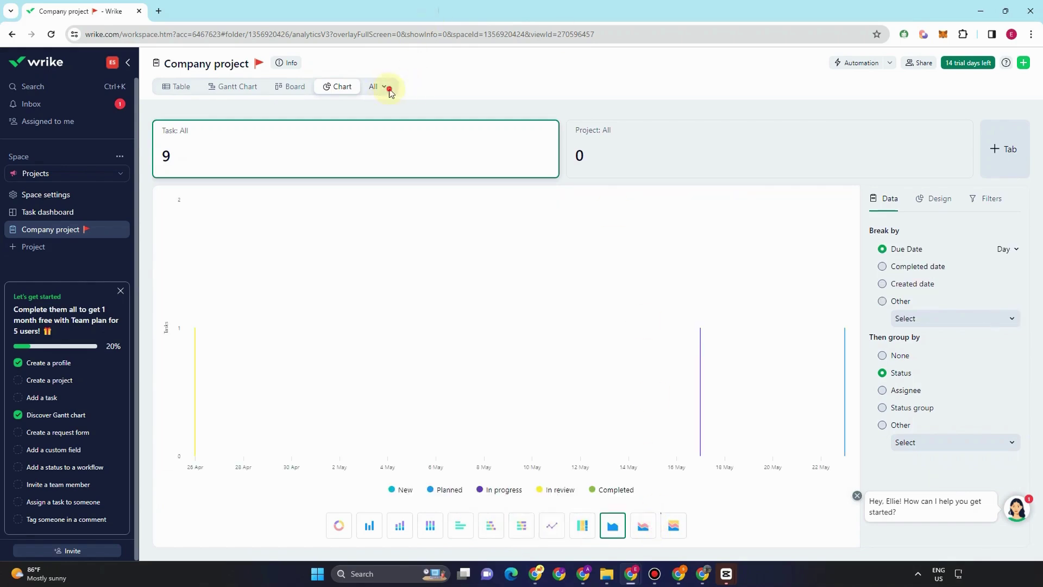
- Add a Calendar view to Company project
{"action": "left_click", "coordinate": [410, 240]}
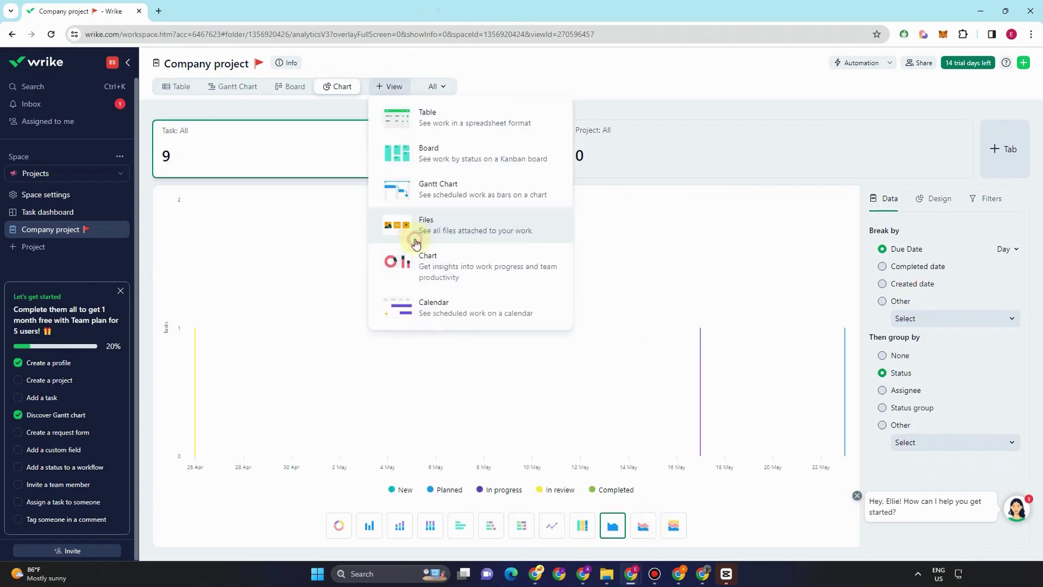
{"action": "left_click", "coordinate": [437, 307]}
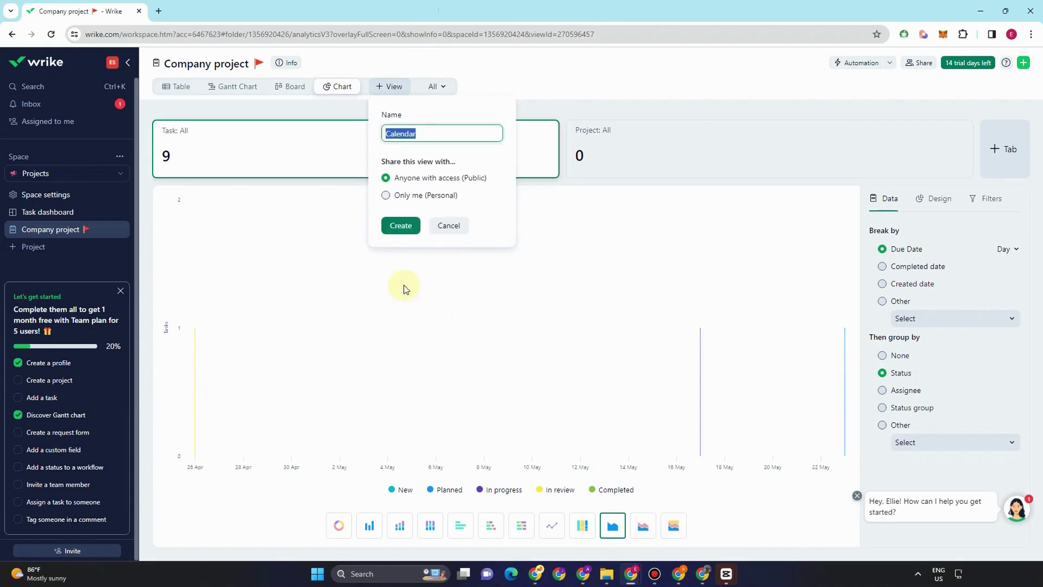
{"action": "left_click", "coordinate": [396, 225]}
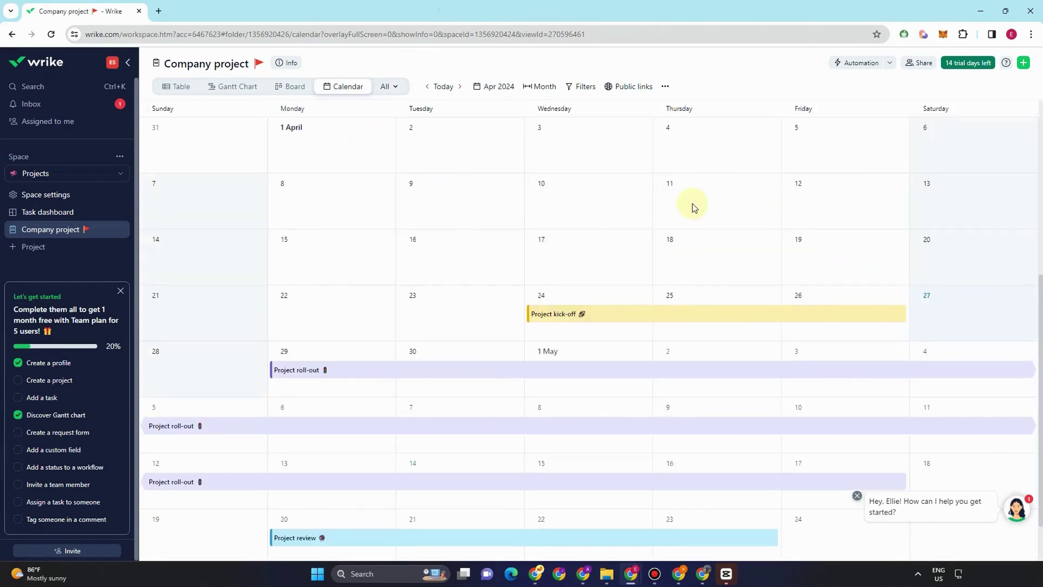
- Schedule a Meeting task on 6 March in the calendar and open its details
{"action": "scroll", "coordinate": [759, 207], "scroll_direction": "up", "scroll_amount": 5}
{"action": "left_click", "coordinate": [619, 201]}
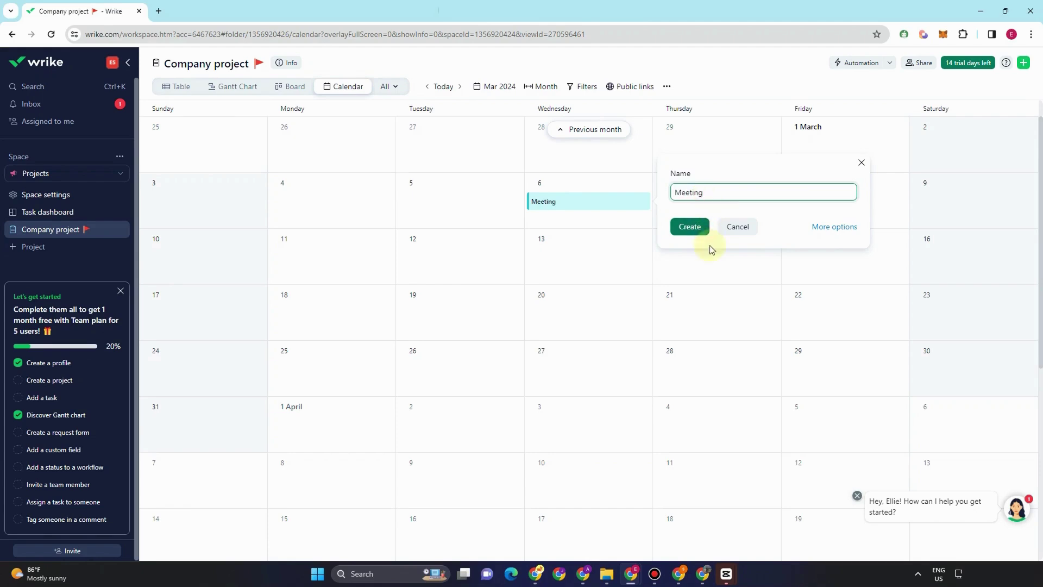
{"action": "left_click", "coordinate": [689, 227]}
{"action": "left_click", "coordinate": [587, 203]}
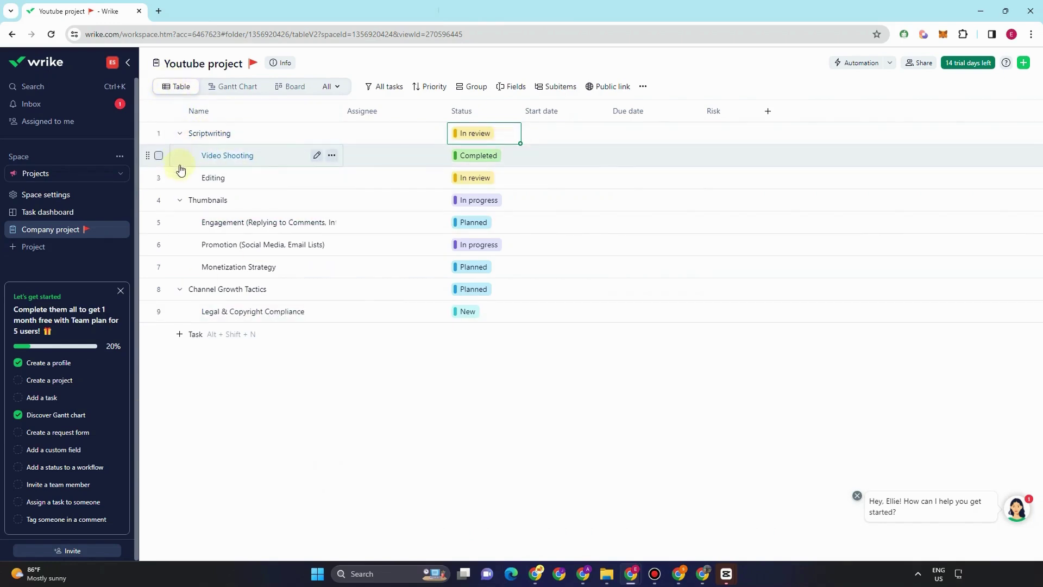
{"action": "left_click", "coordinate": [184, 137]}
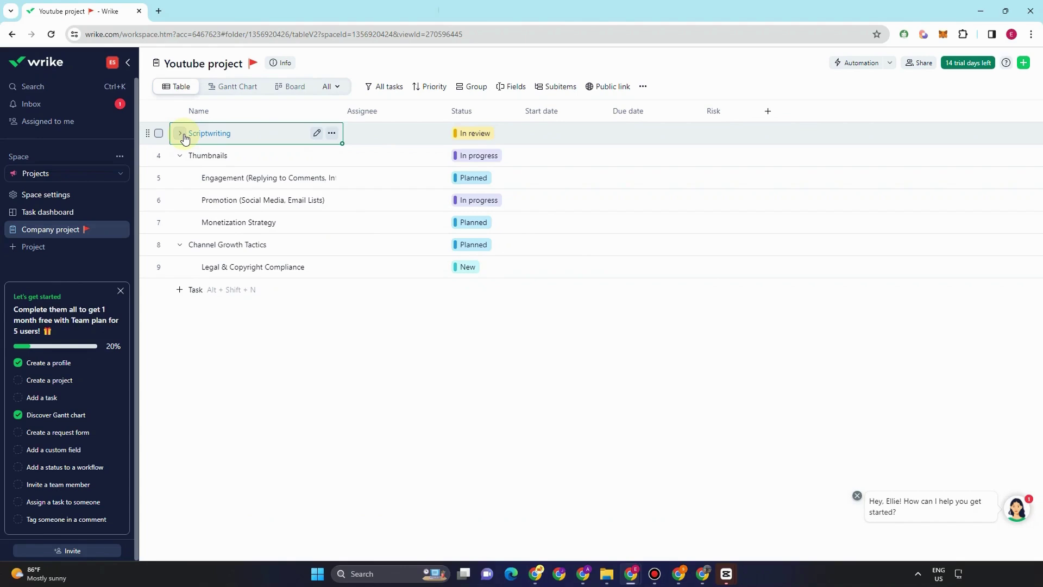
{"action": "left_click", "coordinate": [183, 136]}
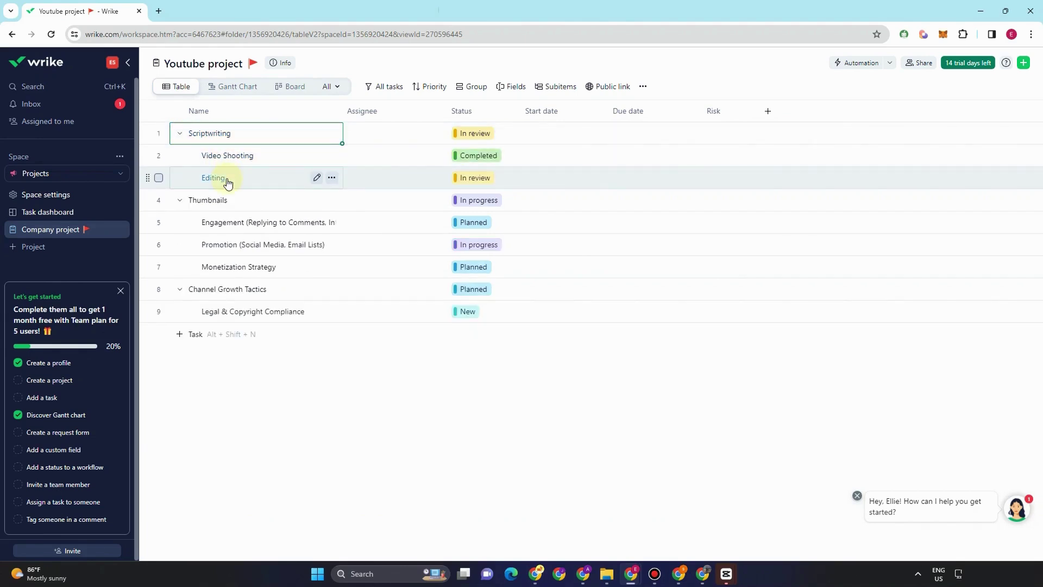
{"action": "left_click", "coordinate": [180, 200]}
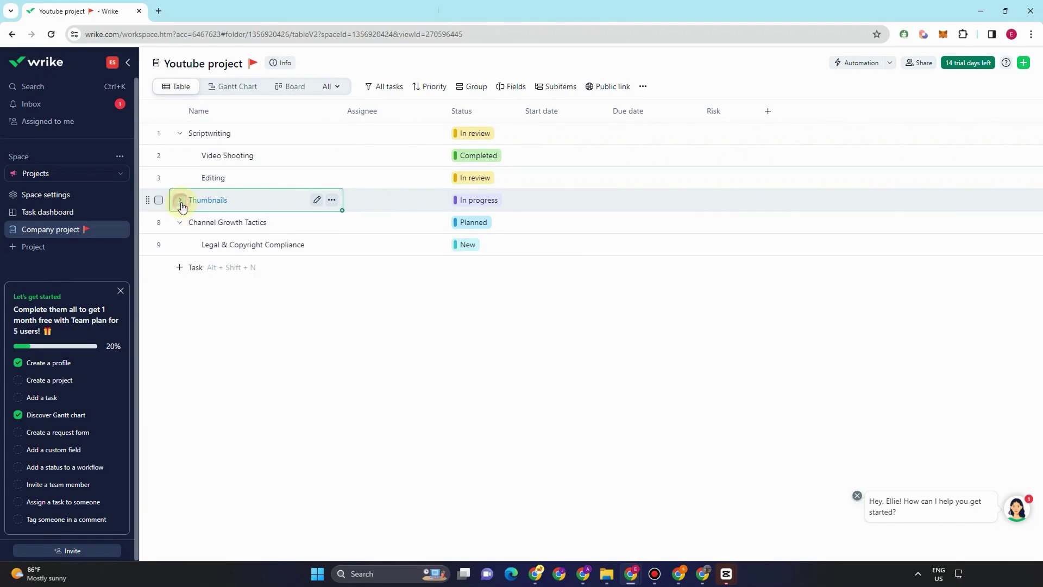
{"action": "left_click", "coordinate": [181, 203]}
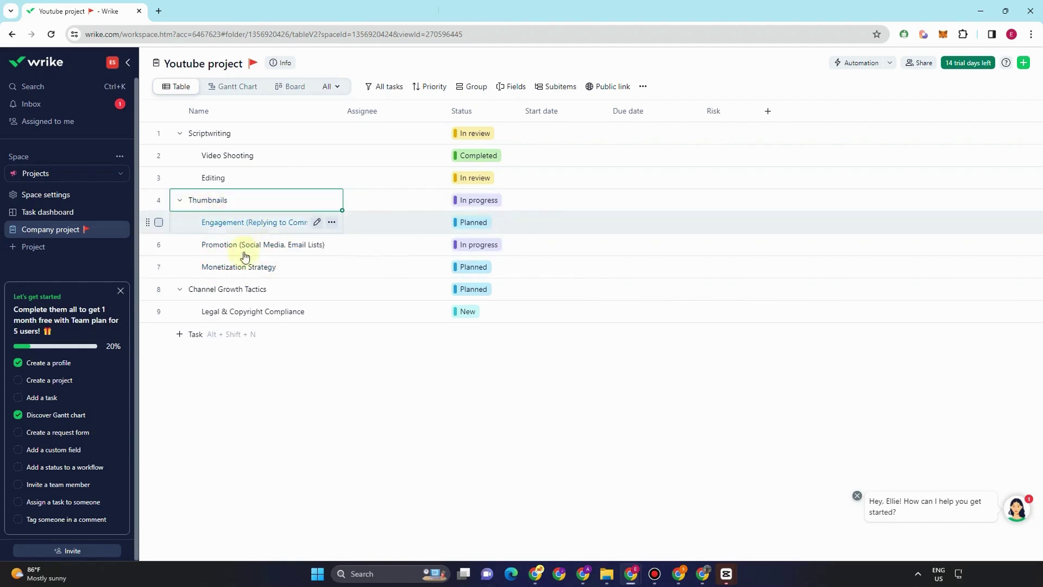
{"action": "left_click", "coordinate": [180, 288]}
{"action": "left_click", "coordinate": [179, 289]}
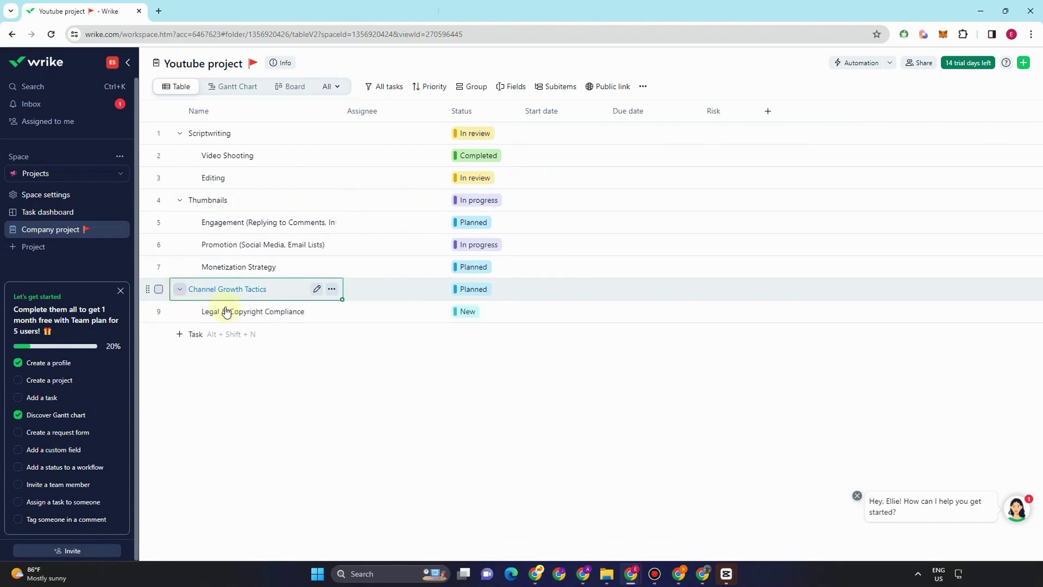
{"action": "left_click", "coordinate": [277, 369]}
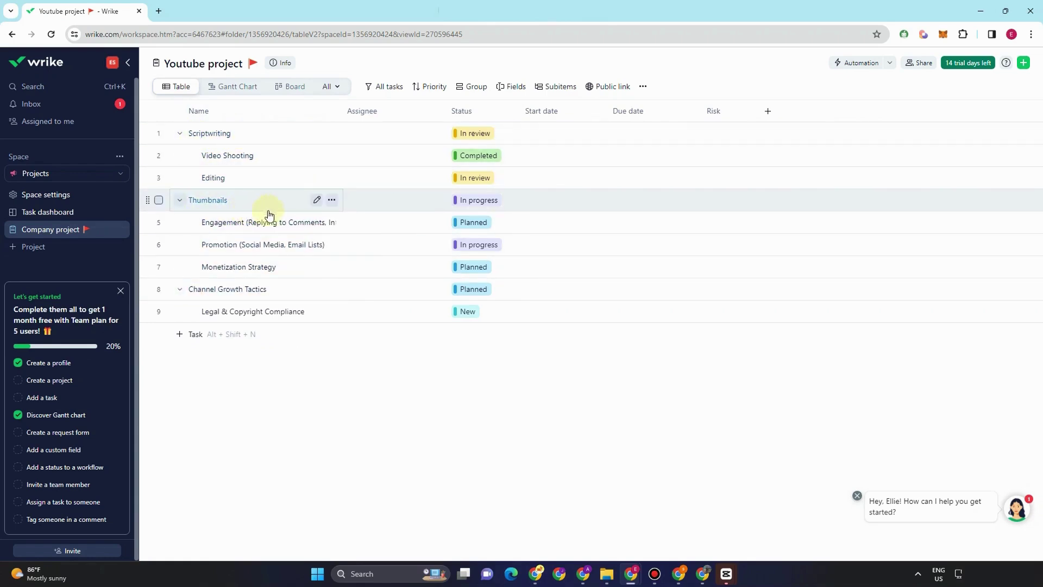
{"action": "left_click", "coordinate": [317, 133]}
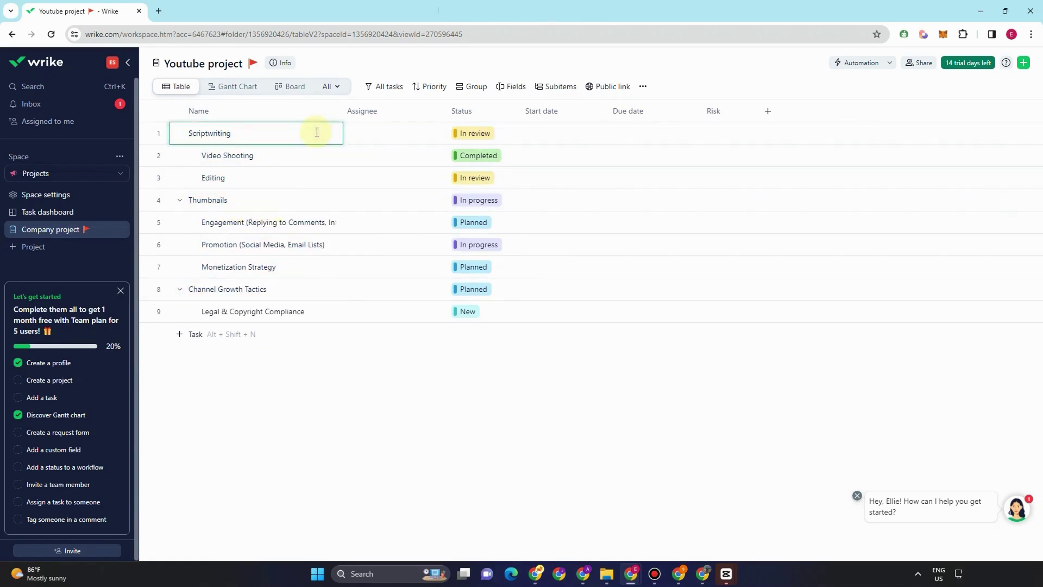
{"action": "left_click", "coordinate": [331, 134]}
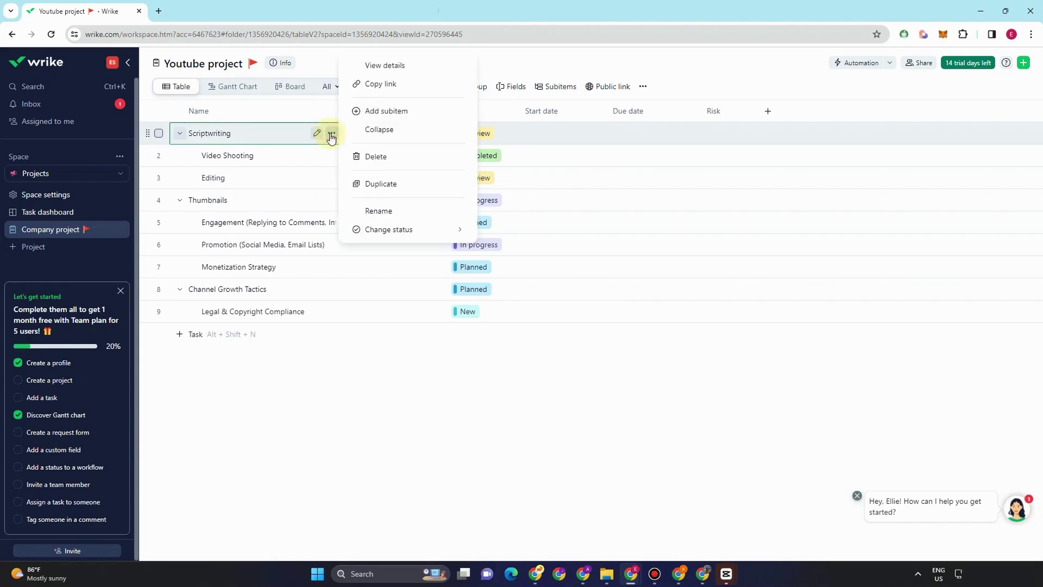
{"action": "left_click", "coordinate": [378, 66]}
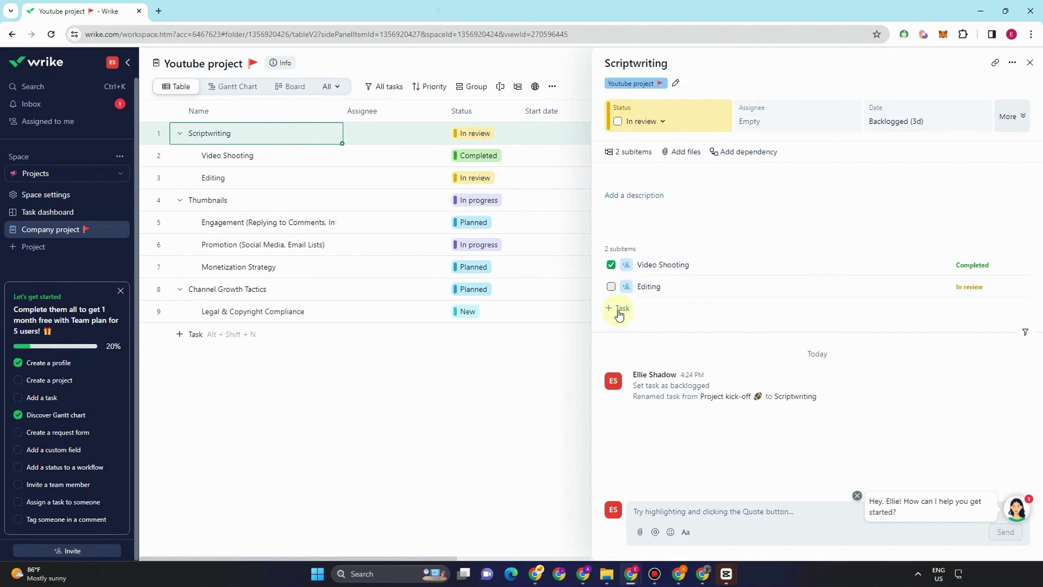
{"action": "left_click", "coordinate": [647, 514]}
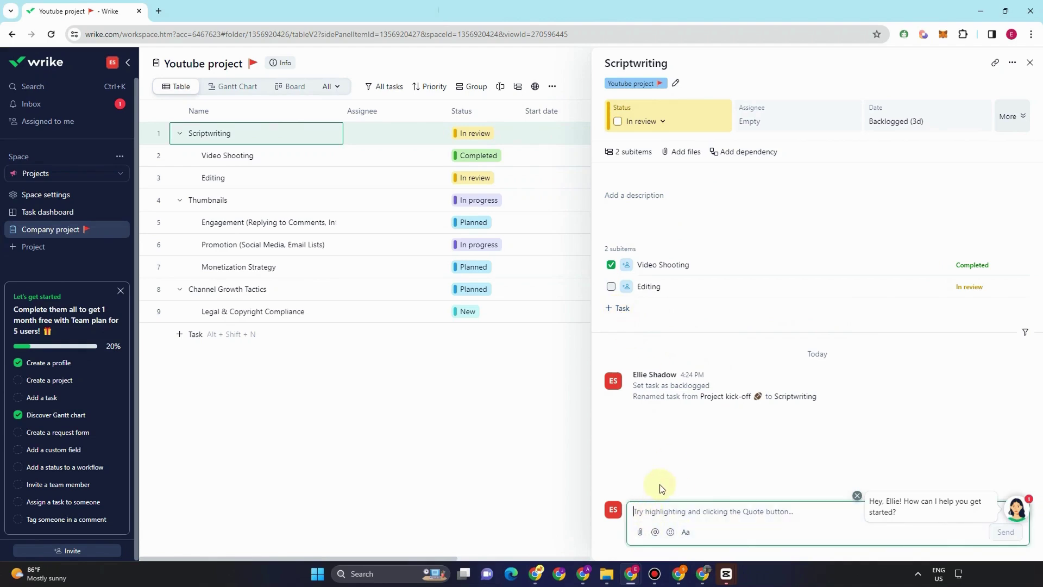
{"action": "type", "text": "@"}
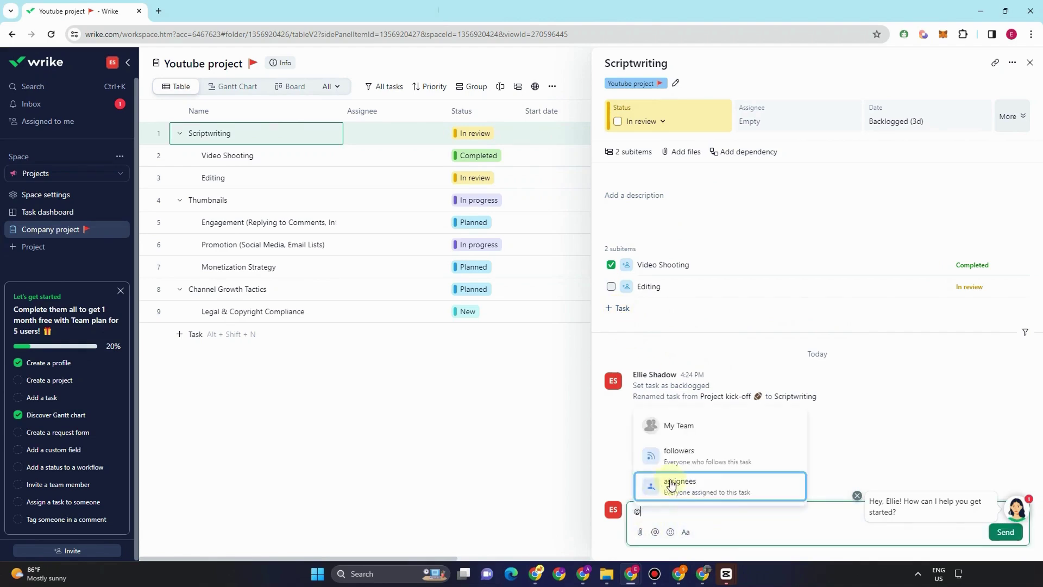
{"action": "left_click", "coordinate": [694, 429]}
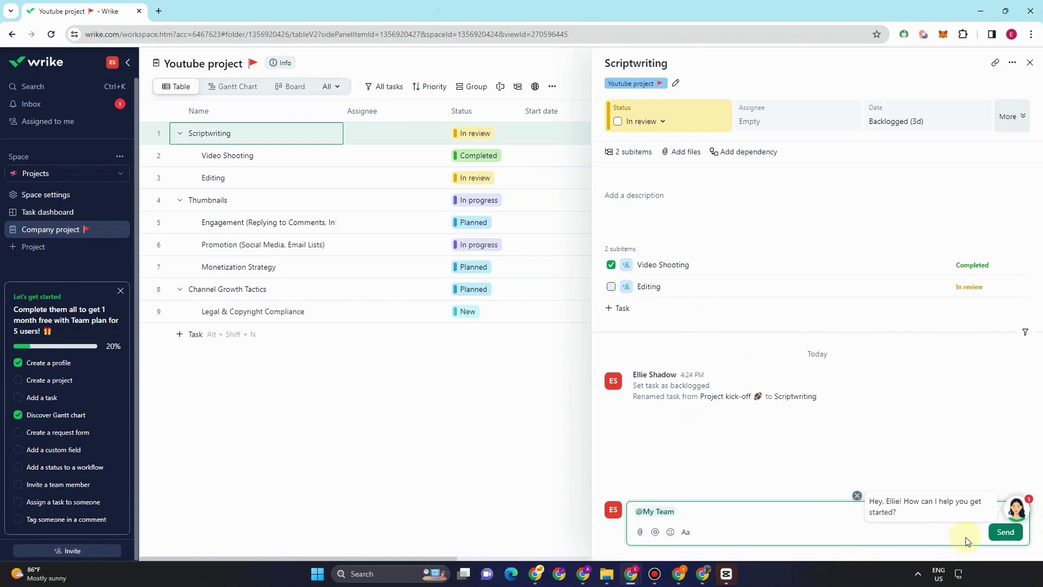
{"action": "left_click", "coordinate": [1005, 531]}
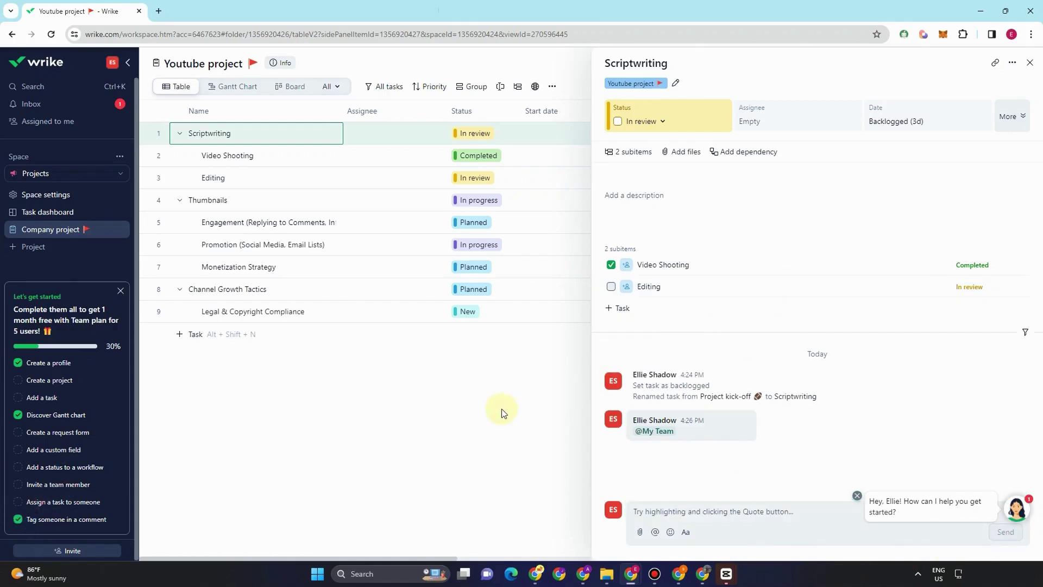
{"action": "left_click", "coordinate": [521, 65]}
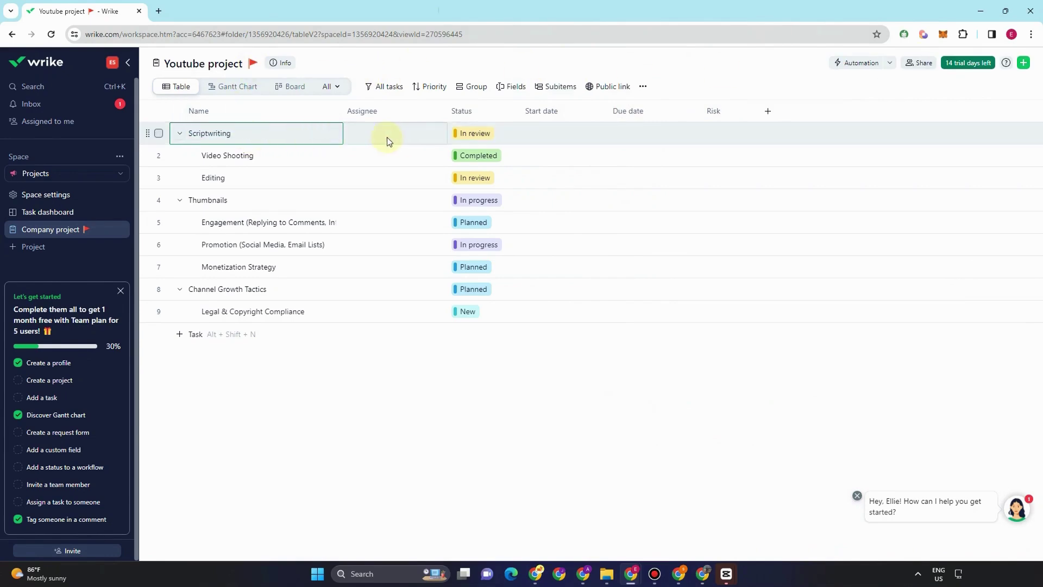
- Assign a teammate to Scriptwriting and set its status to New
{"action": "left_click", "coordinate": [369, 134]}
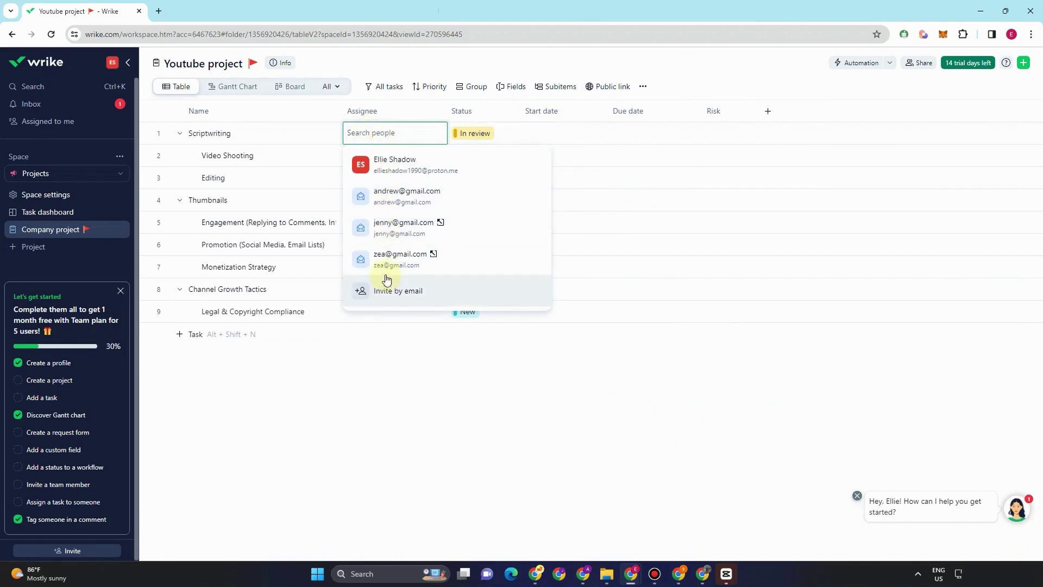
{"action": "left_click", "coordinate": [389, 199]}
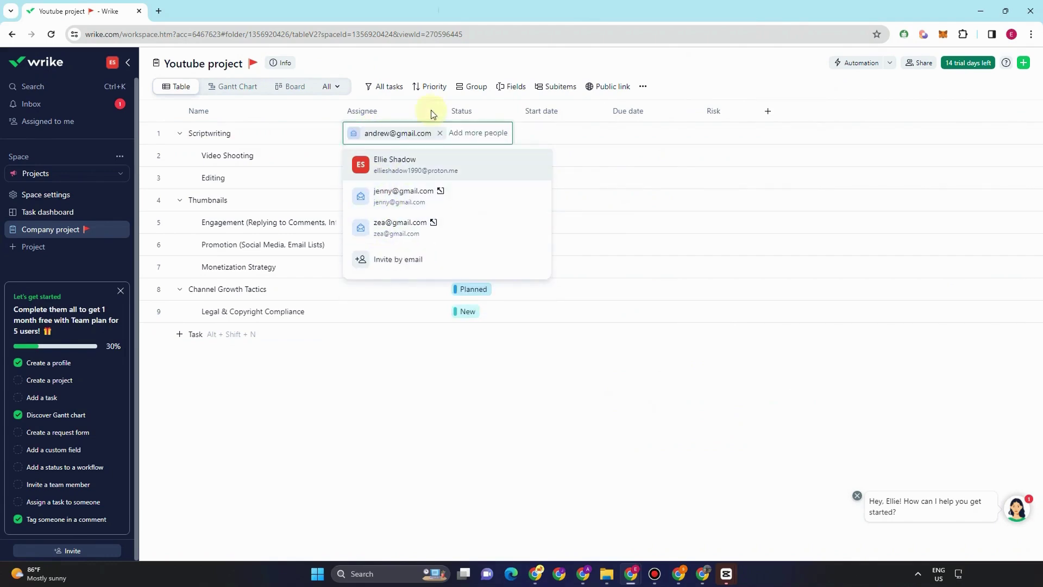
{"action": "left_click", "coordinate": [448, 58]}
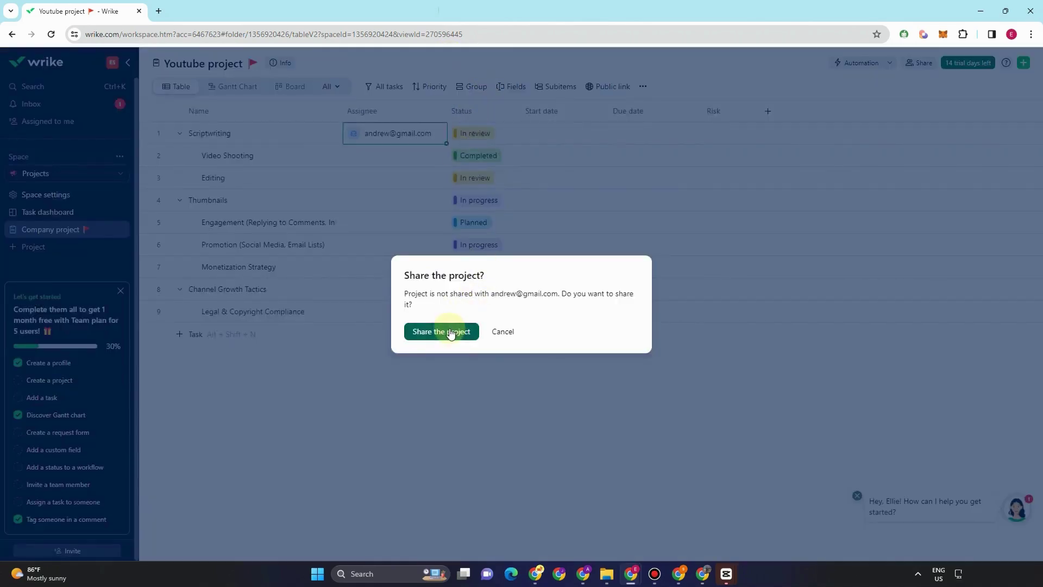
{"action": "left_click", "coordinate": [496, 332]}
{"action": "left_click", "coordinate": [471, 132]}
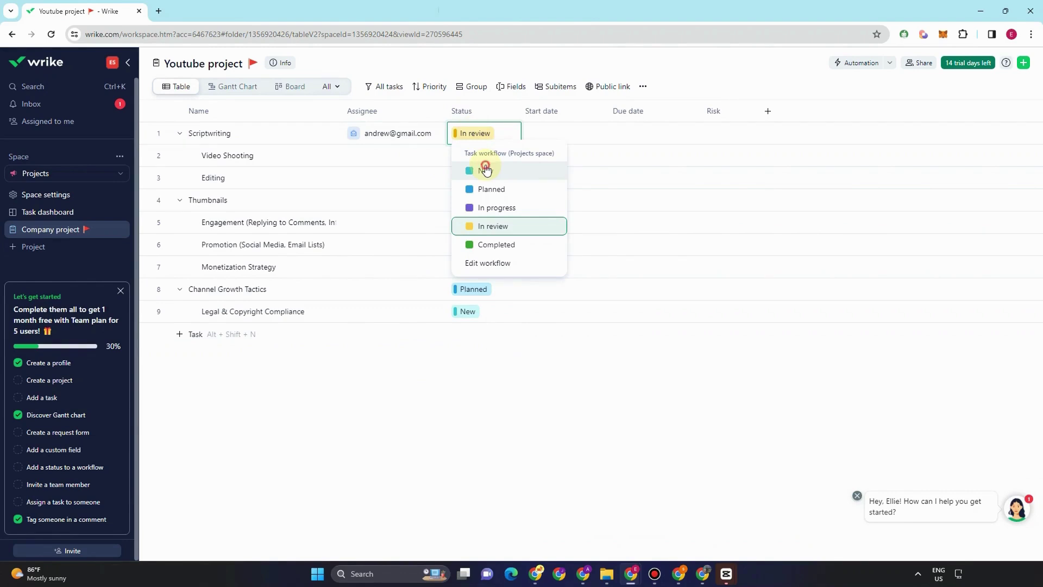
{"action": "left_click", "coordinate": [485, 170]}
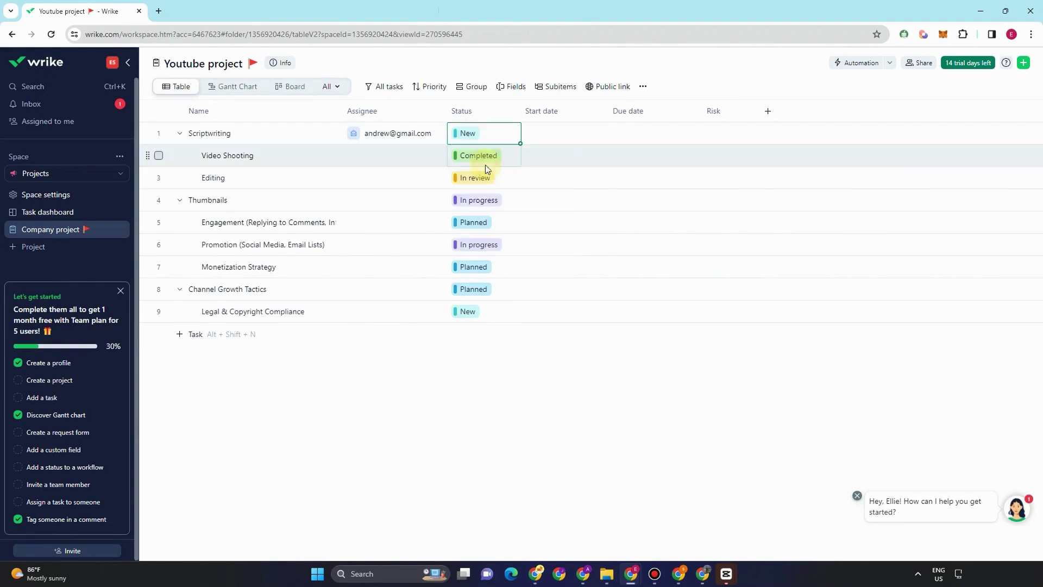
- Set Scriptwriting's start date to 04/29/2024, due date to 05/03/2024 and risk to Low
{"action": "left_click", "coordinate": [543, 136]}
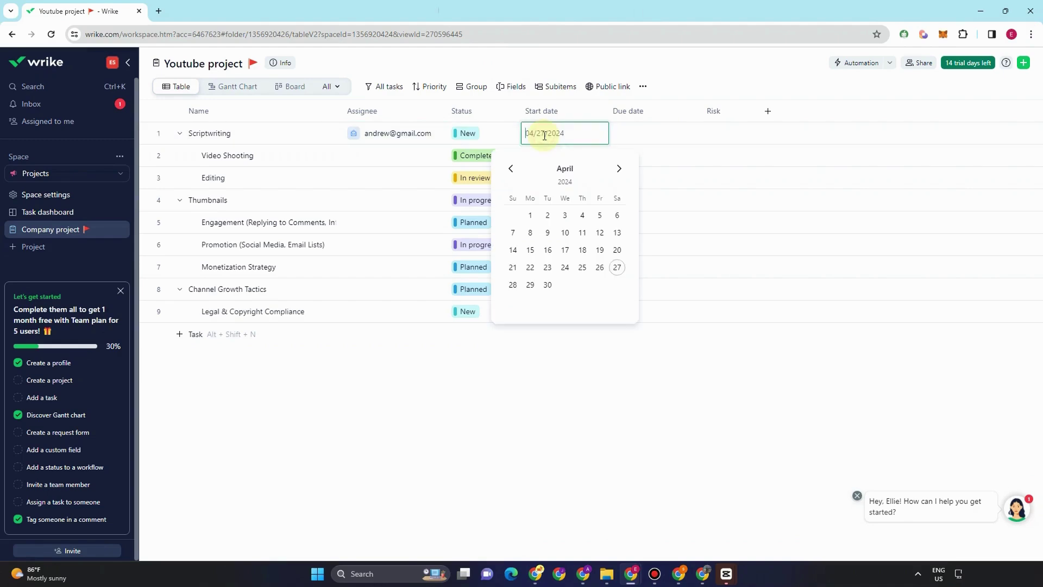
{"action": "left_click", "coordinate": [531, 285]}
{"action": "left_click", "coordinate": [634, 134]}
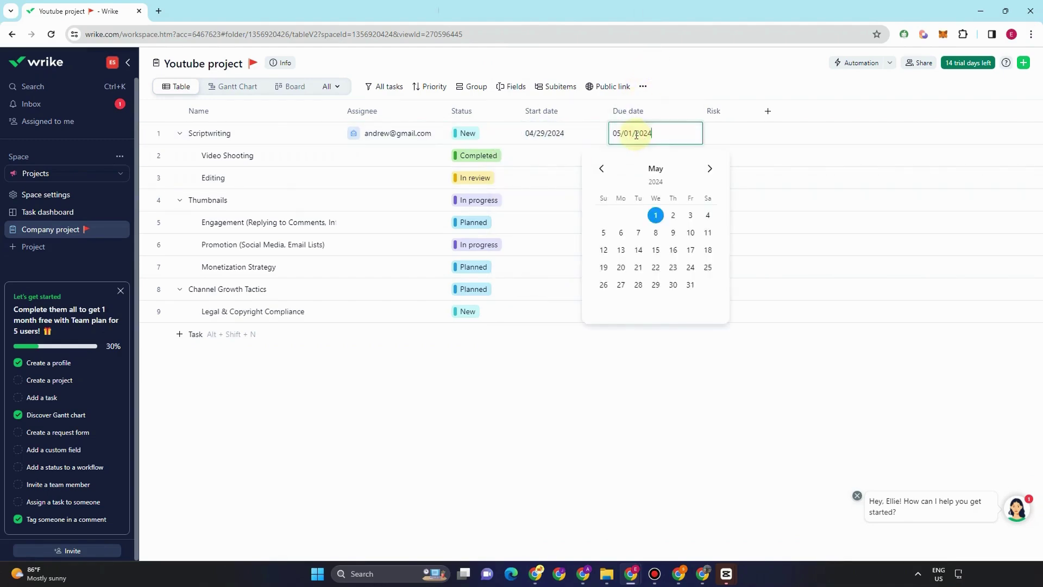
{"action": "left_click", "coordinate": [691, 215]}
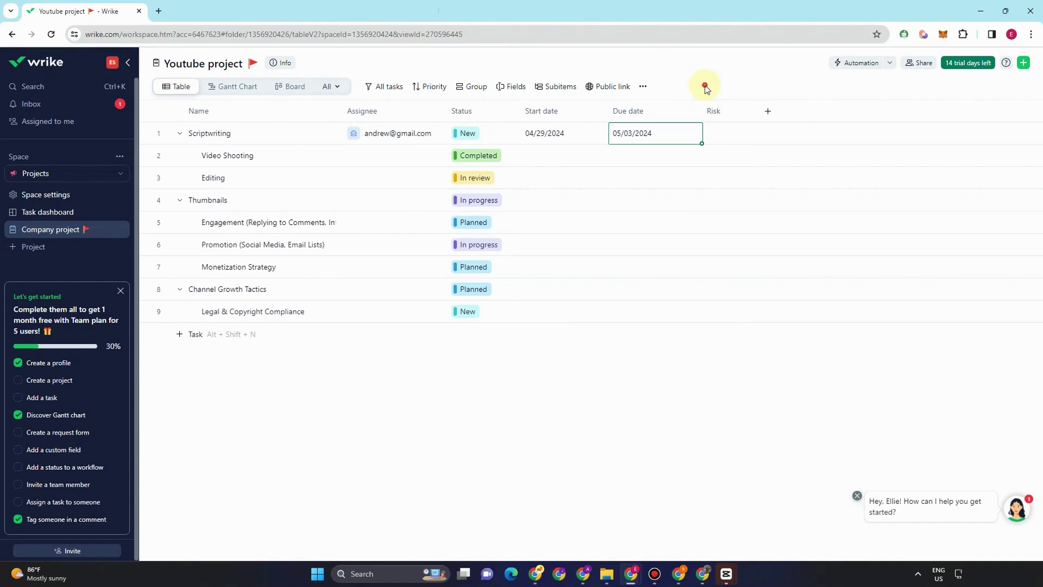
{"action": "left_click", "coordinate": [717, 133]}
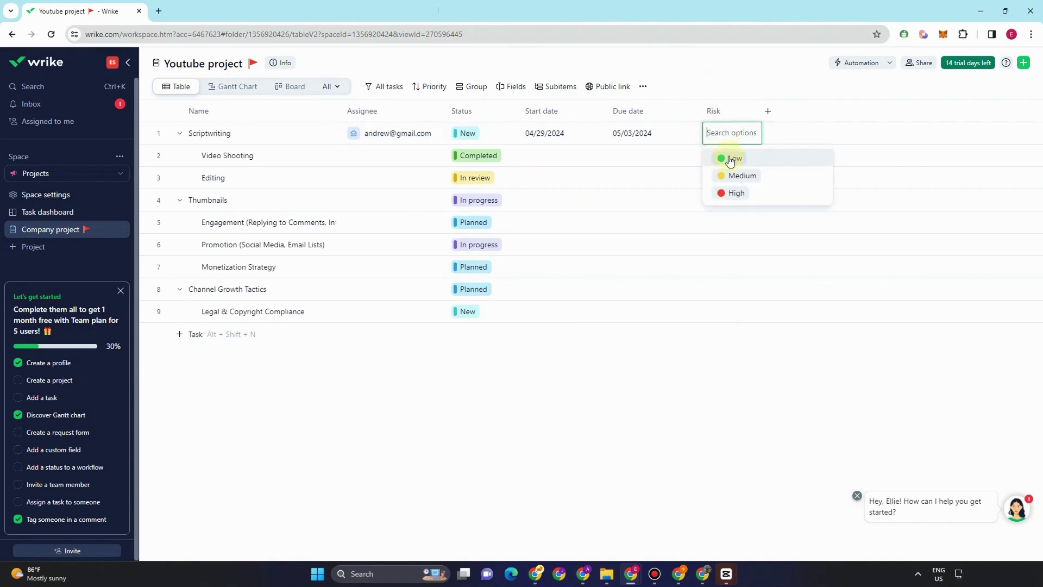
{"action": "left_click", "coordinate": [733, 158]}
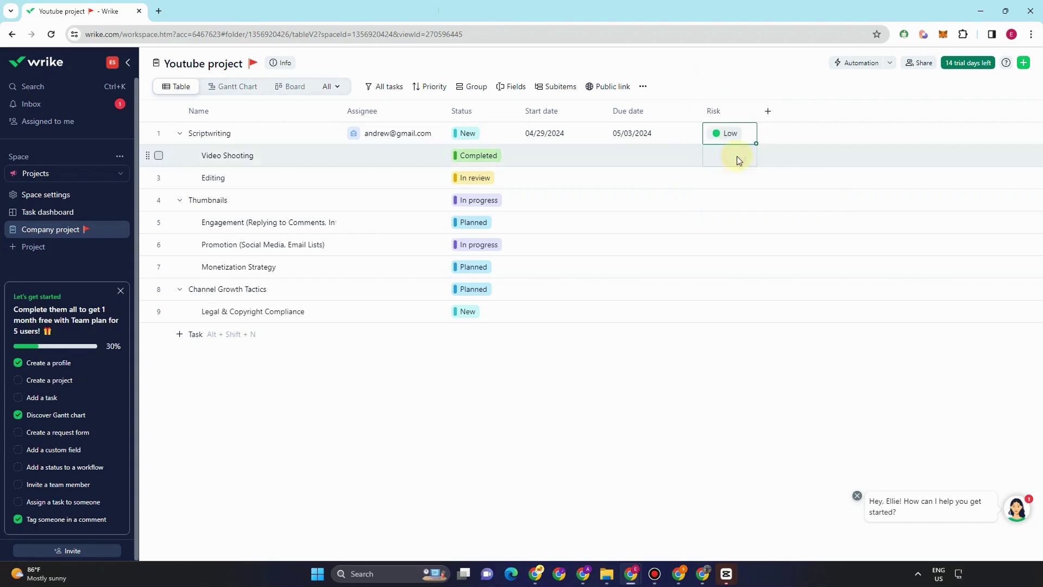
{"action": "left_click", "coordinate": [733, 73]}
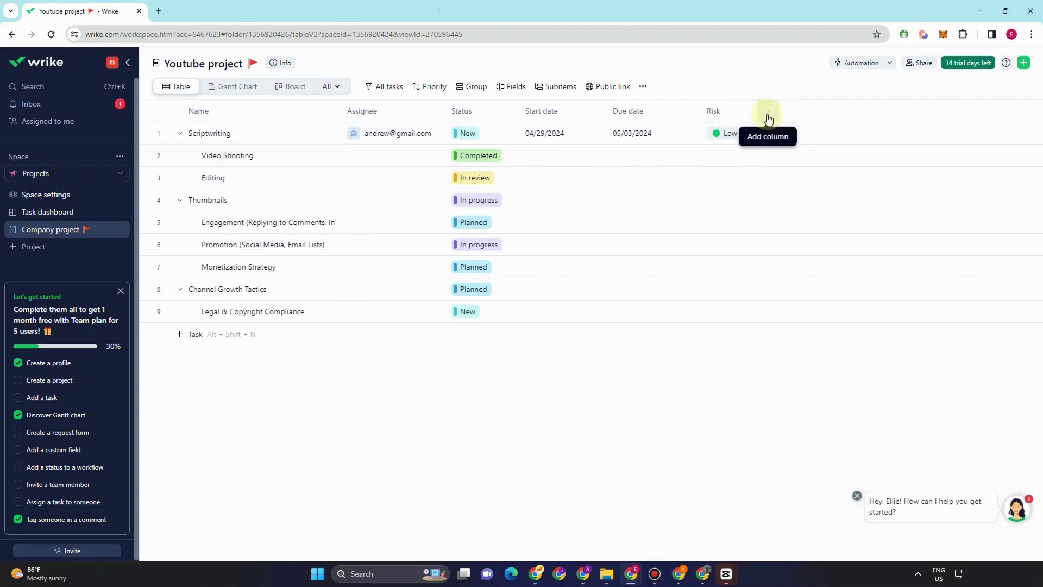
- Turn on the Files column in the Youtube project task table, after Risk
{"action": "left_click", "coordinate": [768, 114]}
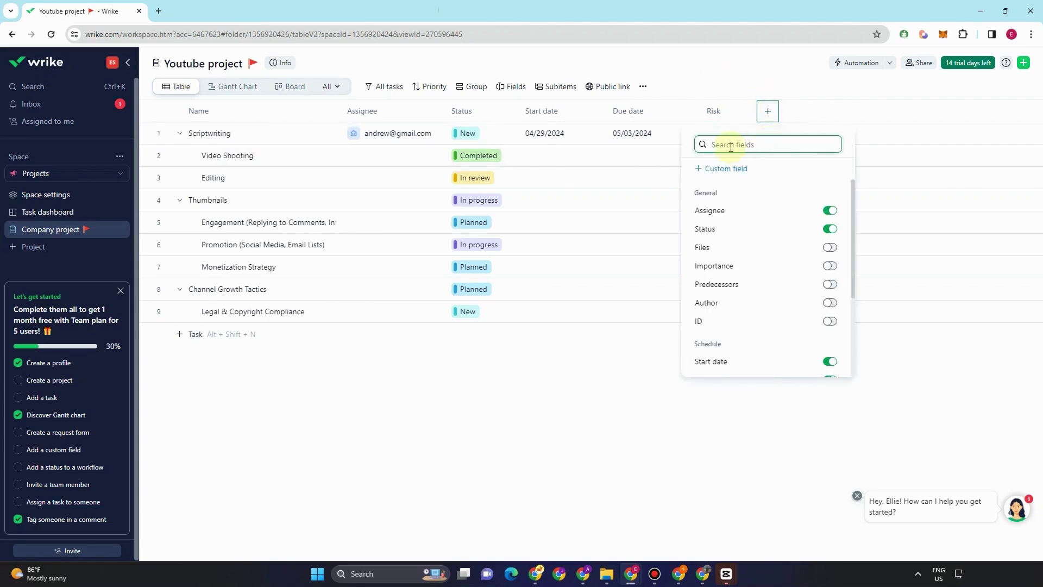
{"action": "left_click", "coordinate": [830, 247]}
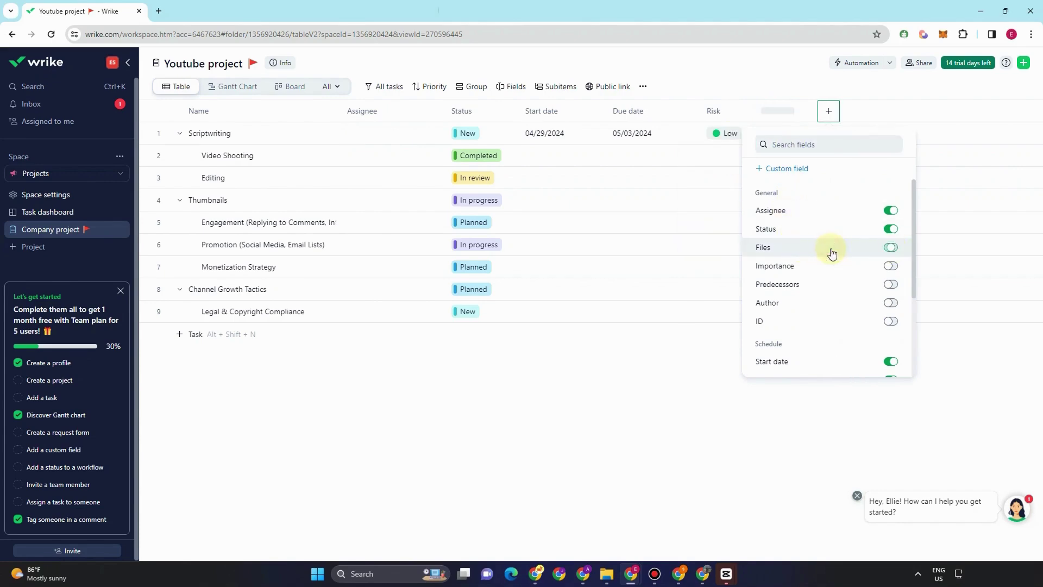
{"action": "left_click", "coordinate": [830, 114]}
{"action": "left_click", "coordinate": [830, 113]}
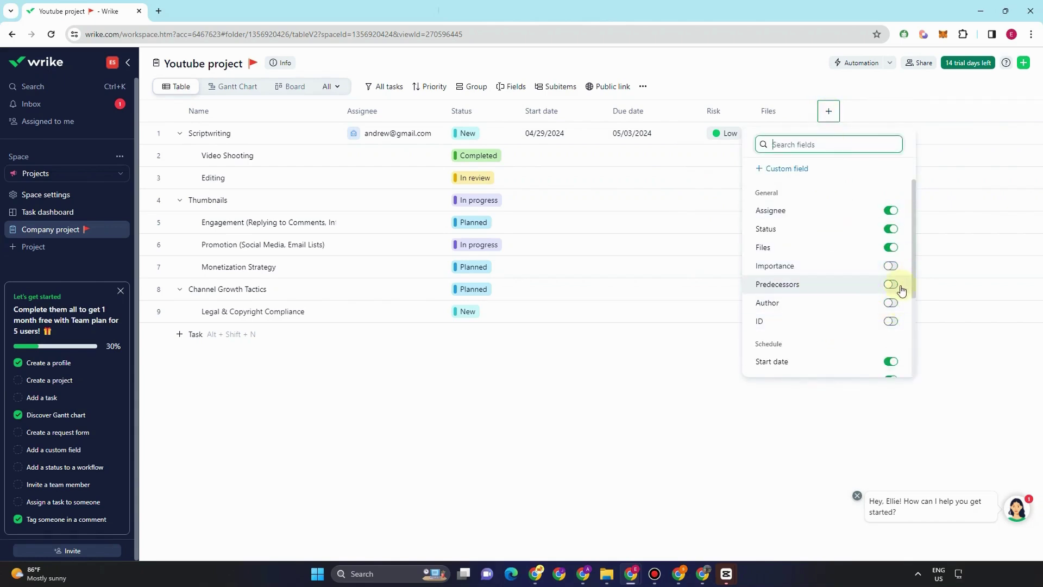
{"action": "left_click", "coordinate": [759, 80]}
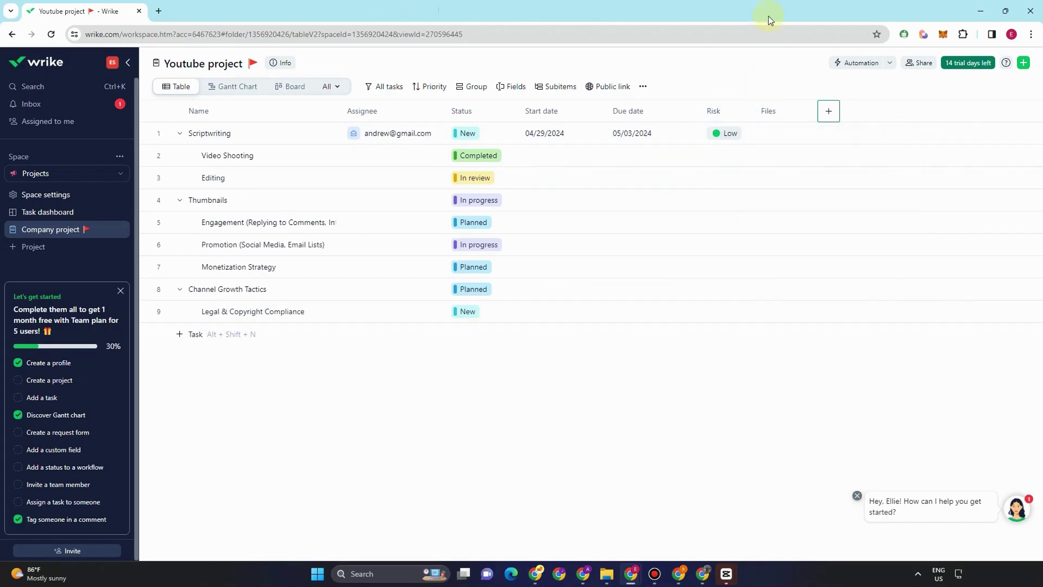
{"action": "left_click", "coordinate": [766, 135]}
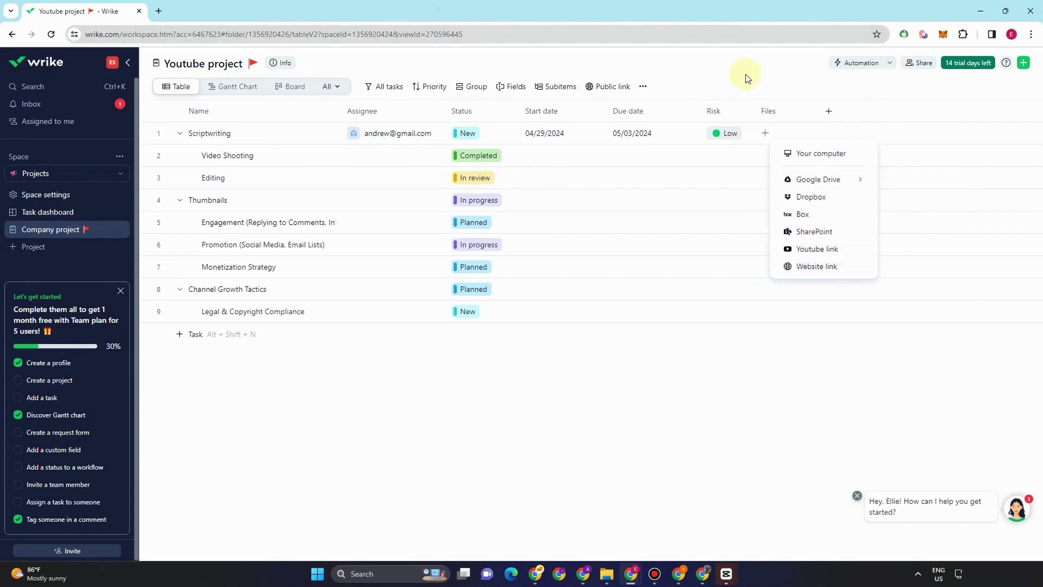
- Open the website-link attachment form for Scriptwriting, then cancel it
{"action": "key", "text": "Escape"}
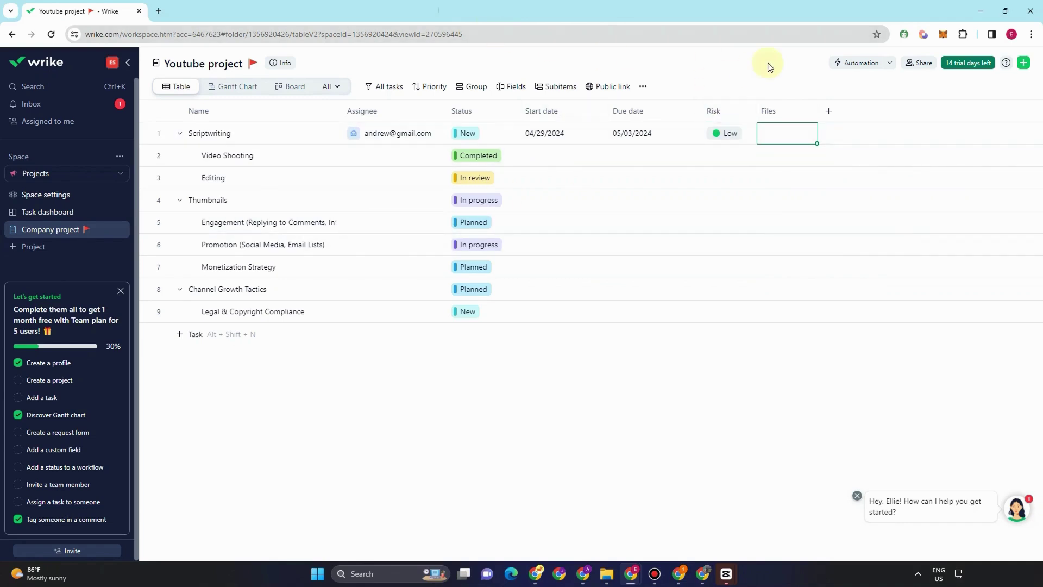
{"action": "left_click", "coordinate": [786, 134]}
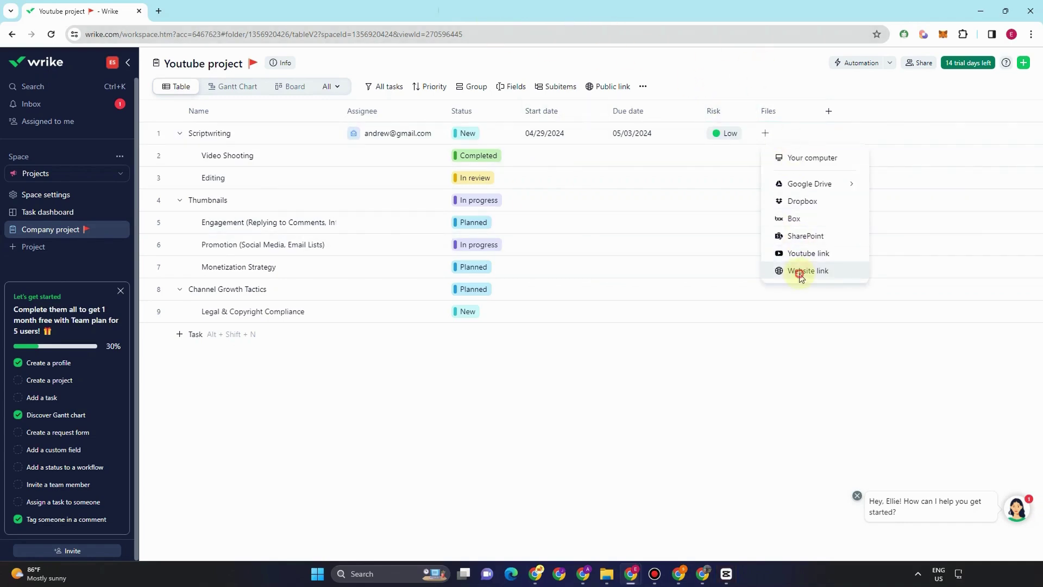
{"action": "left_click", "coordinate": [796, 270]}
{"action": "left_click", "coordinate": [630, 243]}
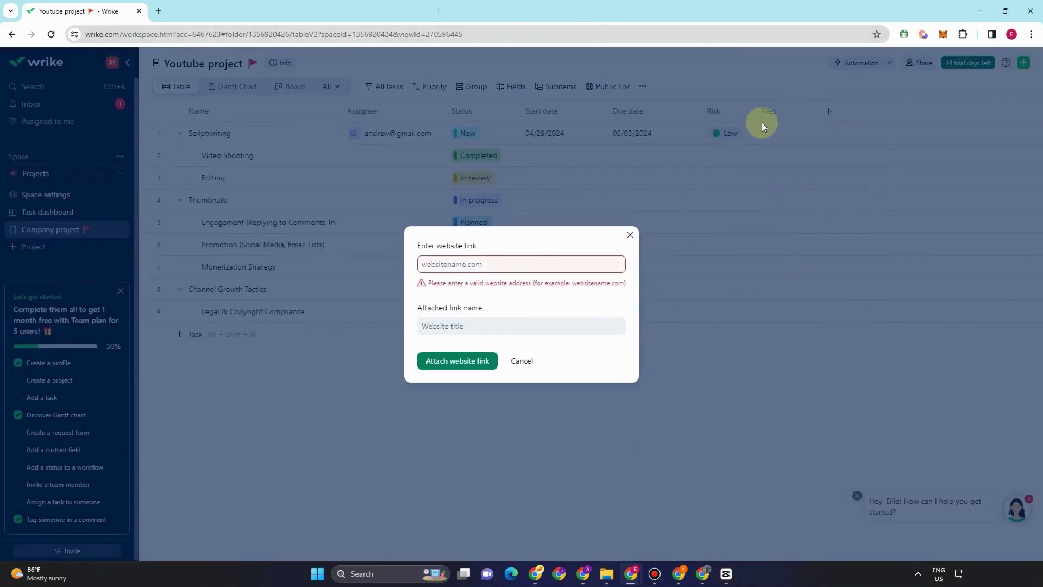
{"action": "left_click", "coordinate": [522, 361]}
- Sort tasks by Files, then attach the copied YouTube video link to the first task
{"action": "left_click", "coordinate": [774, 114]}
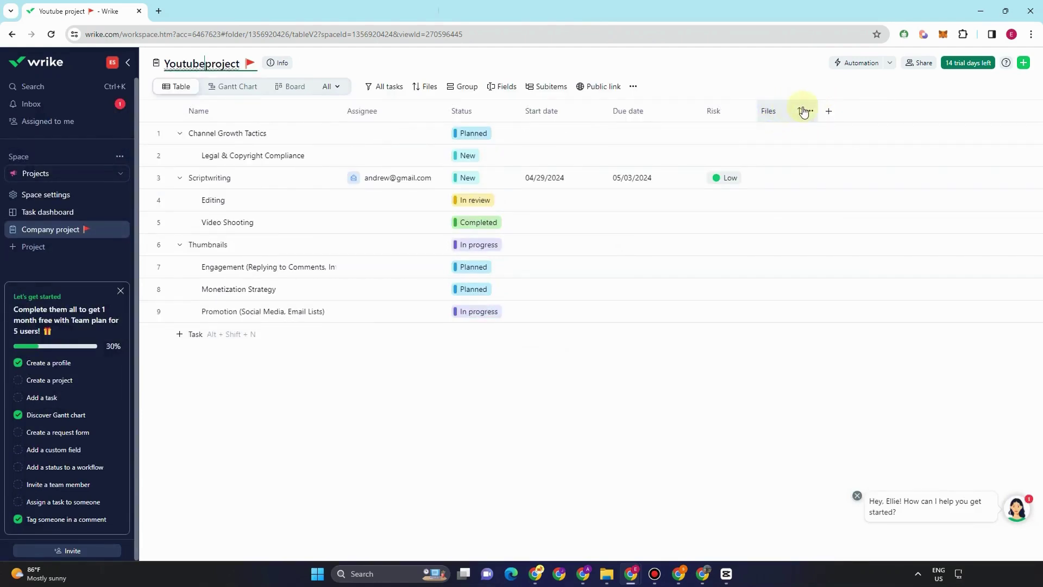
{"action": "left_click", "coordinate": [799, 111]}
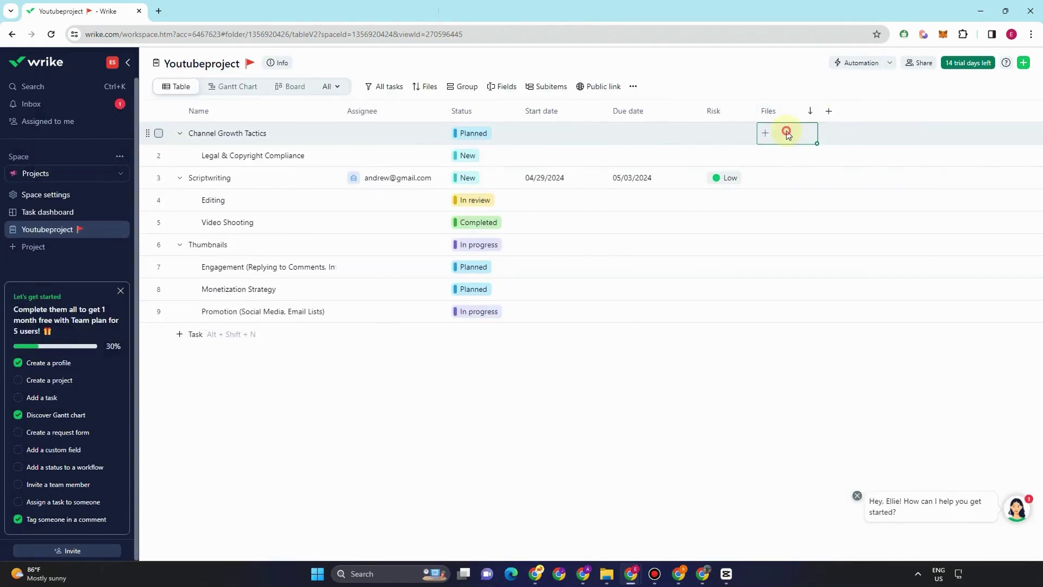
{"action": "left_click", "coordinate": [787, 132]}
{"action": "mouse_move", "coordinate": [813, 187]}
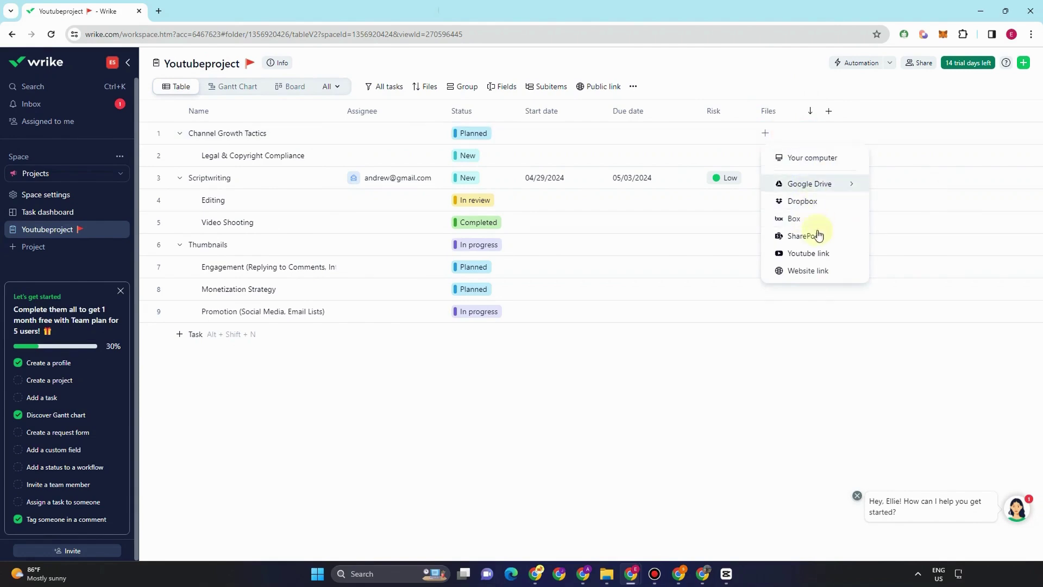
{"action": "left_click", "coordinate": [815, 252]}
{"action": "type", "text": "https://www.youtube.com/watch?v=eZWTFBLO7ds"}
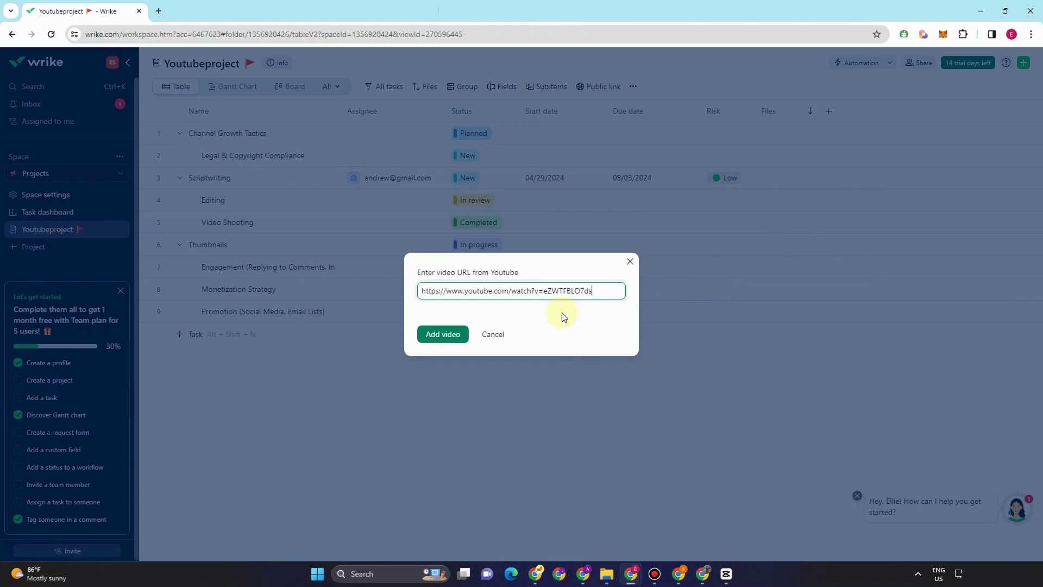
{"action": "left_click", "coordinate": [442, 412]}
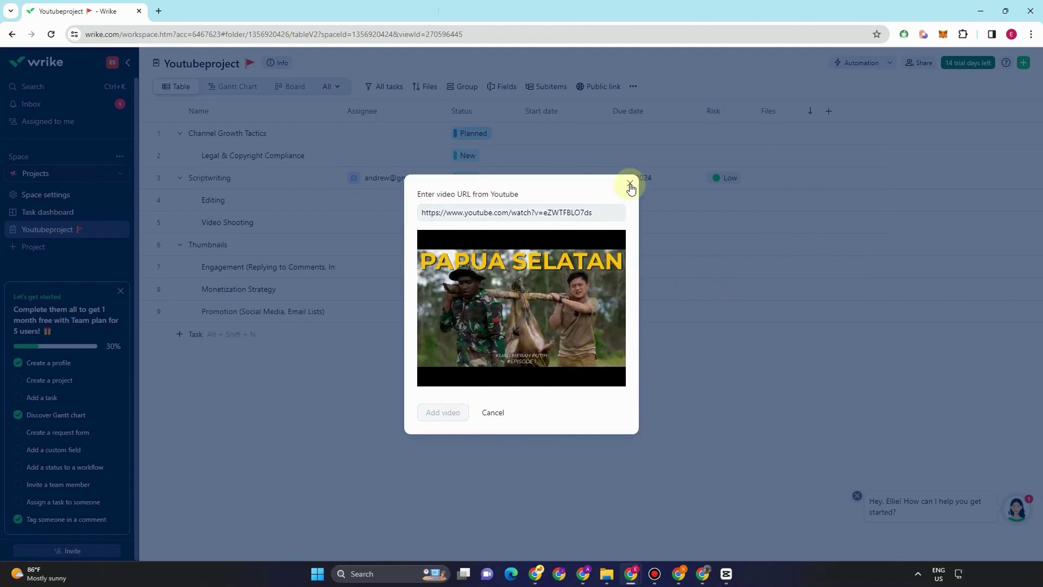
{"action": "left_click", "coordinate": [630, 183]}
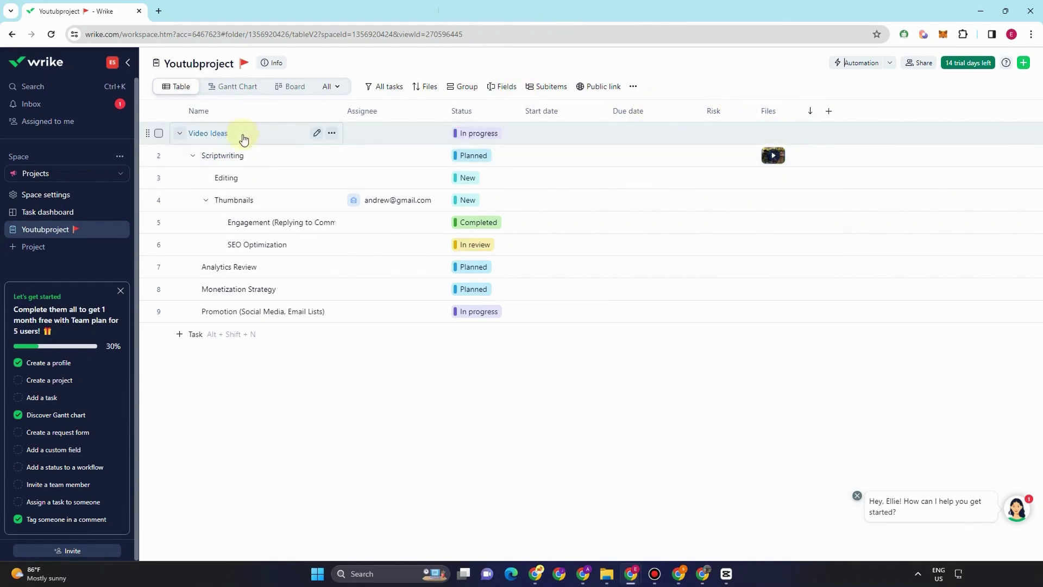
- Assign Video Ideas to a teammate, share the project with them, and set status New
{"action": "left_click", "coordinate": [377, 134]}
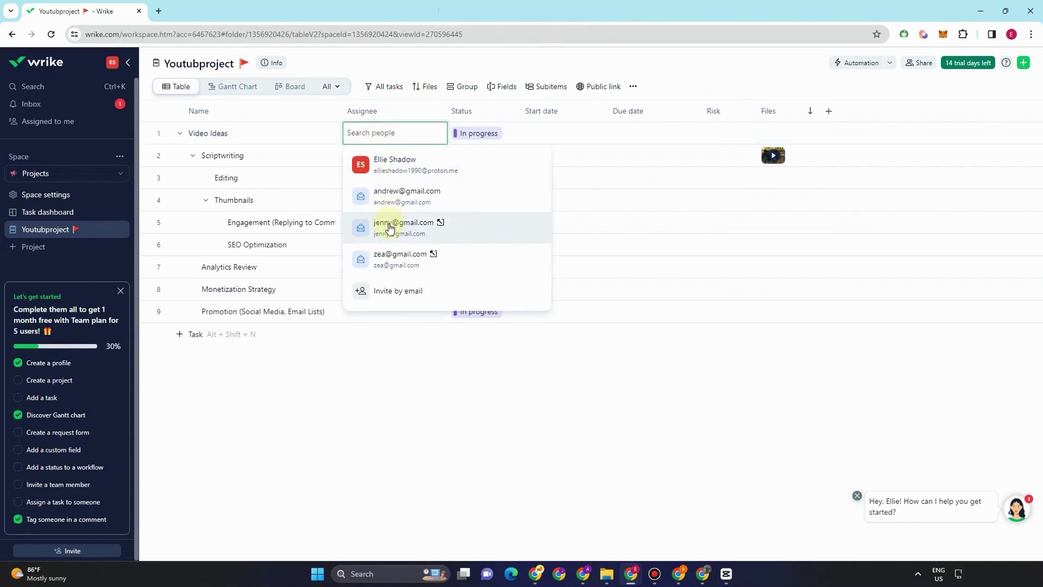
{"action": "left_click", "coordinate": [389, 227]}
{"action": "left_click", "coordinate": [581, 61]}
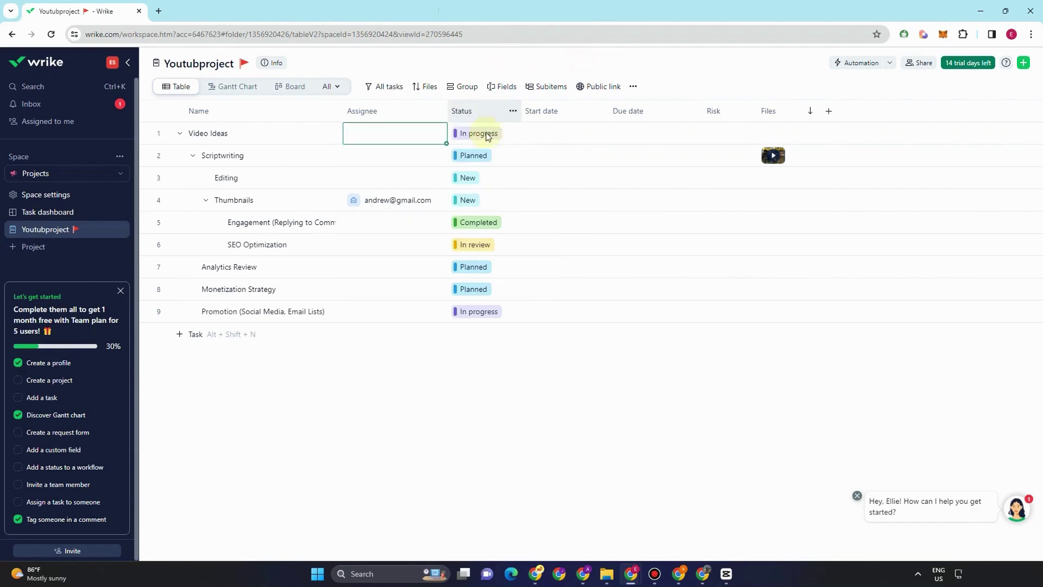
{"action": "left_click", "coordinate": [441, 326]}
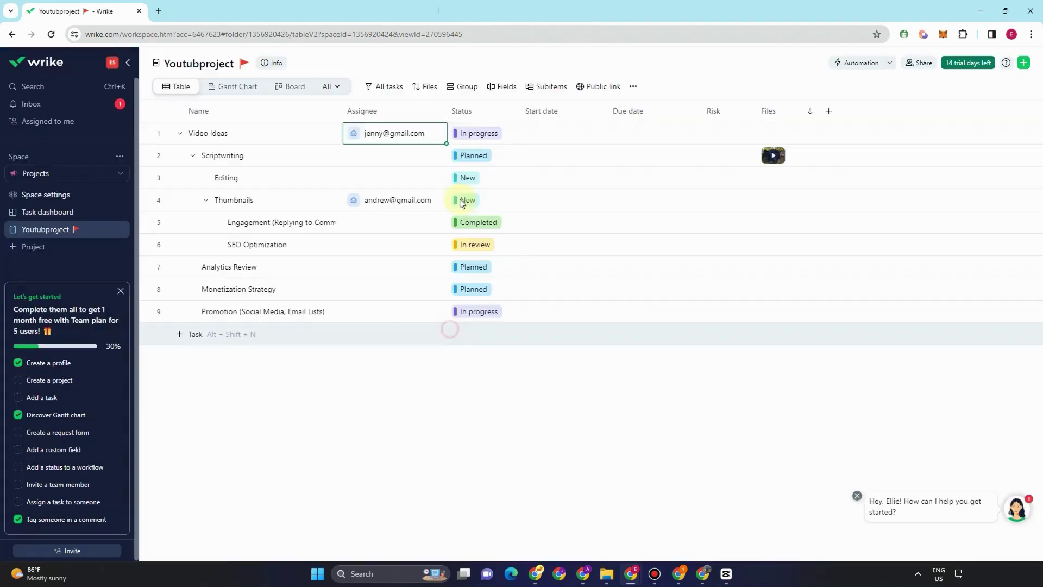
{"action": "left_click", "coordinate": [467, 136]}
{"action": "left_click", "coordinate": [485, 170]}
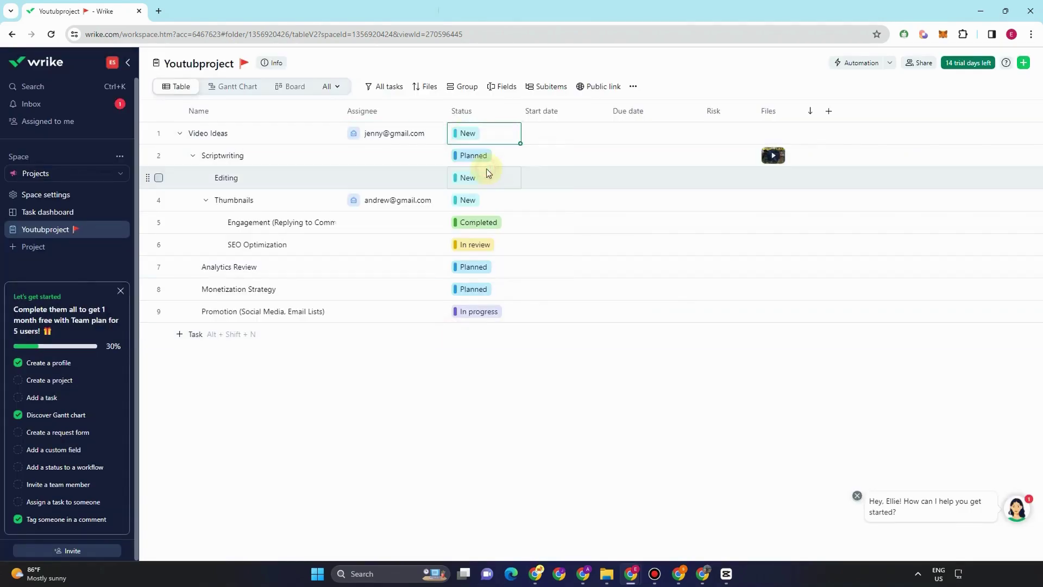
- Give Video Ideas start date April 29, due date May 3 and Low risk
{"action": "left_click", "coordinate": [554, 129]}
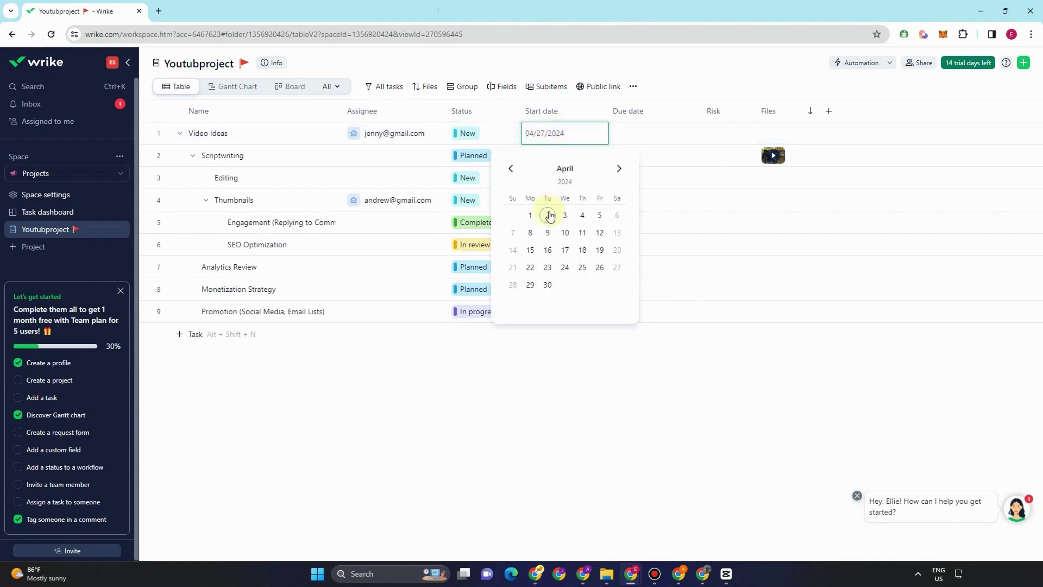
{"action": "left_click", "coordinate": [532, 285]}
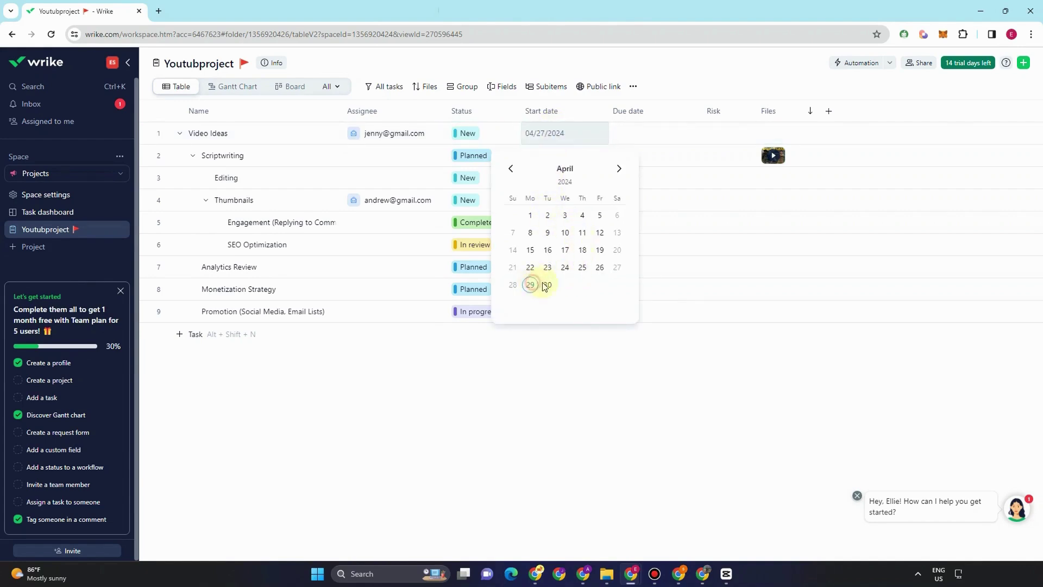
{"action": "left_click", "coordinate": [641, 136]}
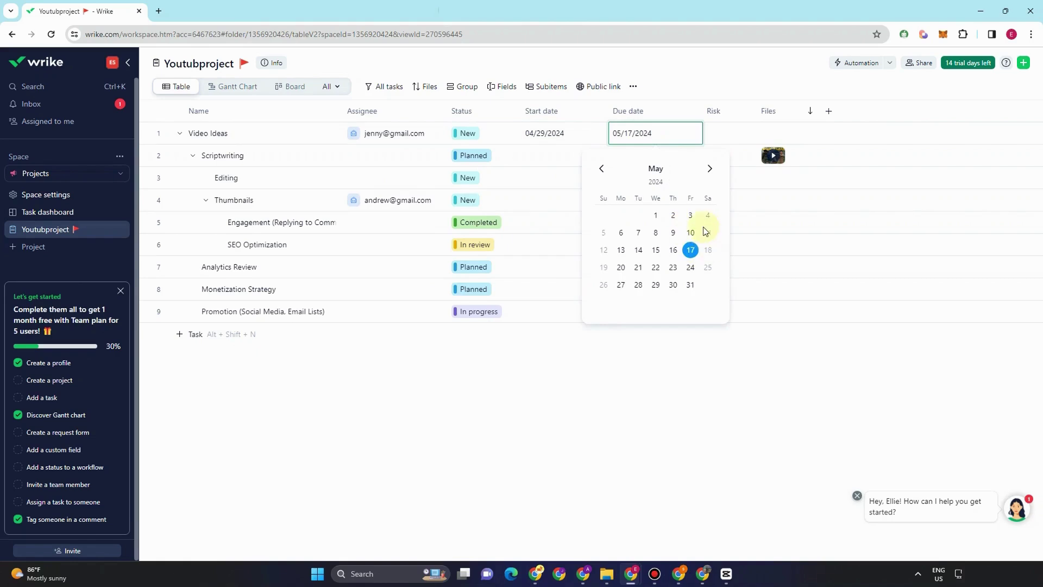
{"action": "left_click", "coordinate": [690, 215]}
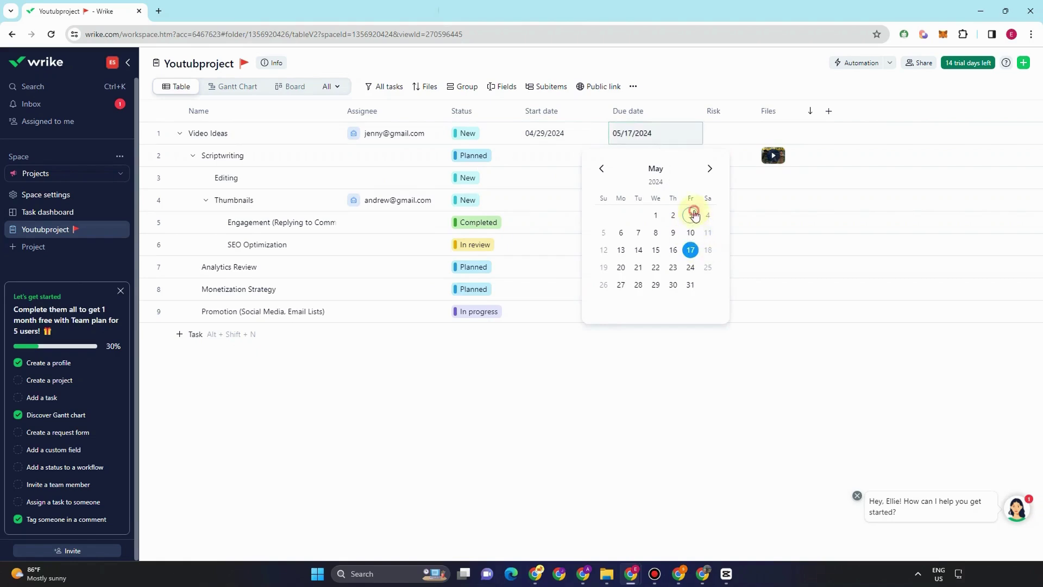
{"action": "left_click", "coordinate": [718, 133]}
{"action": "left_click", "coordinate": [728, 155]}
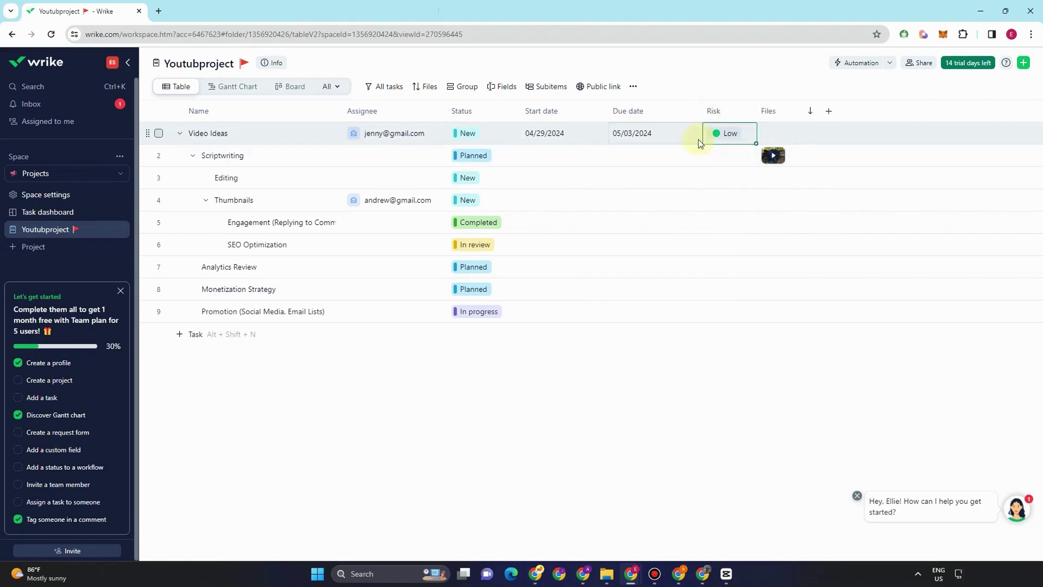
{"action": "left_click", "coordinate": [766, 133]}
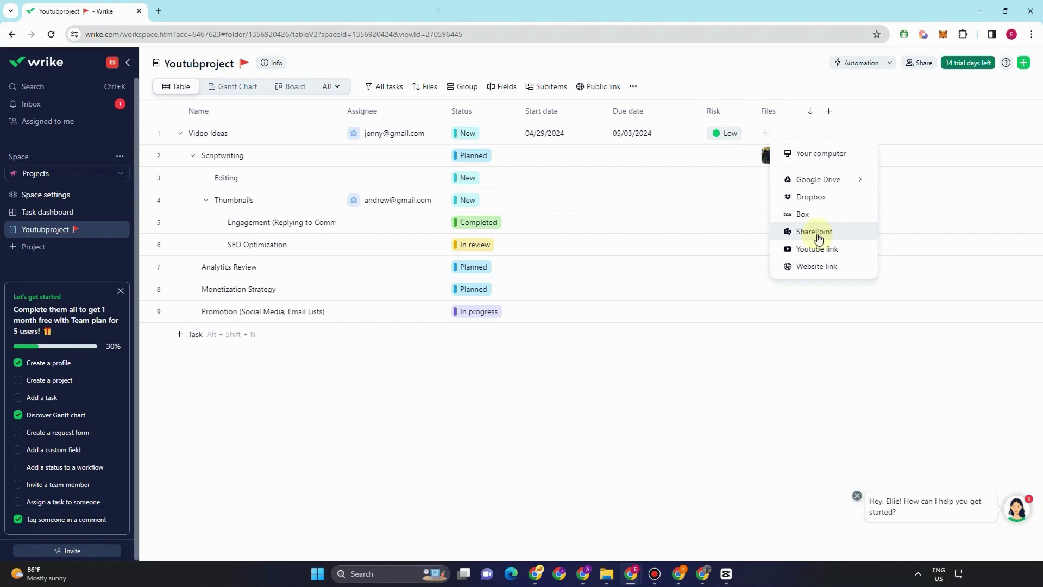
{"action": "left_click", "coordinate": [756, 69]}
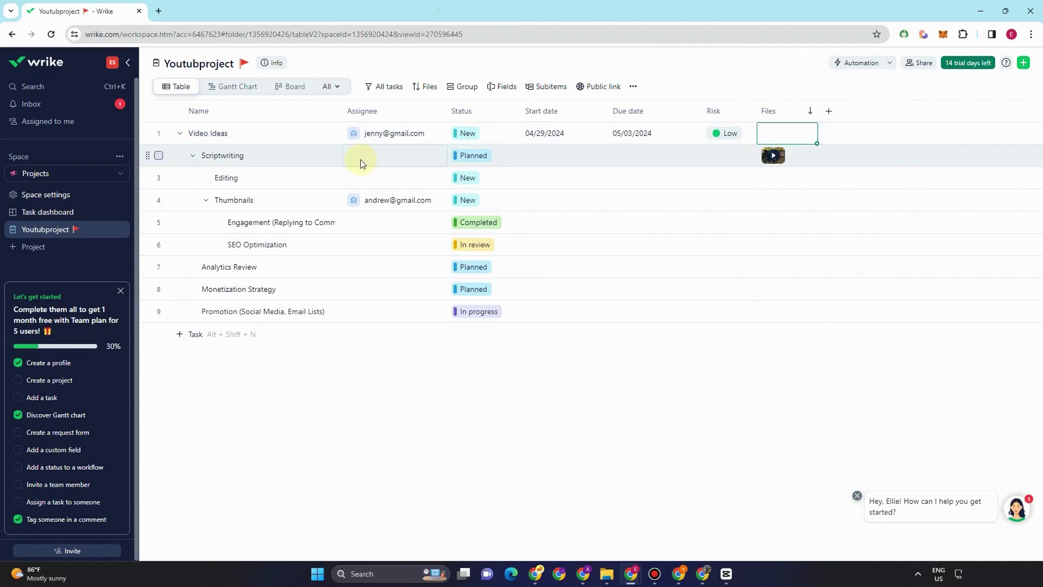
- Assign Scriptwriting to two teammates and set its status to In progress
{"action": "left_click", "coordinate": [376, 161]}
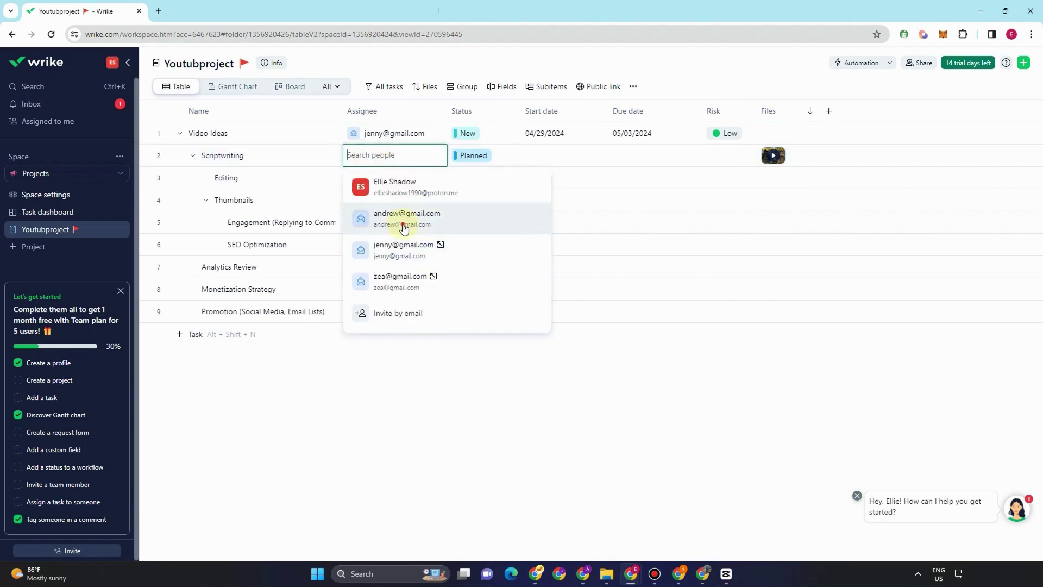
{"action": "left_click", "coordinate": [402, 220]}
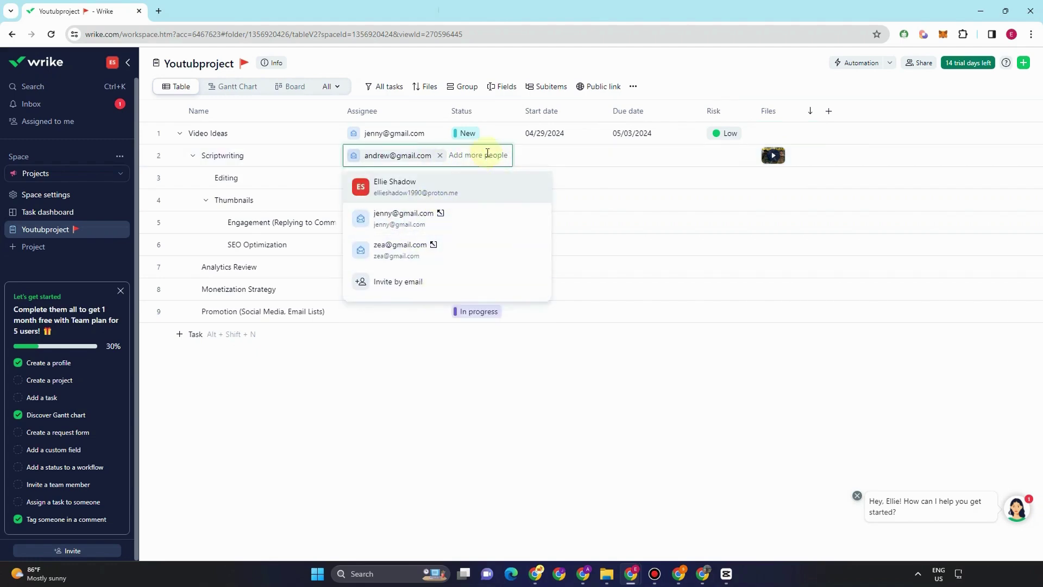
{"action": "left_click", "coordinate": [413, 222]}
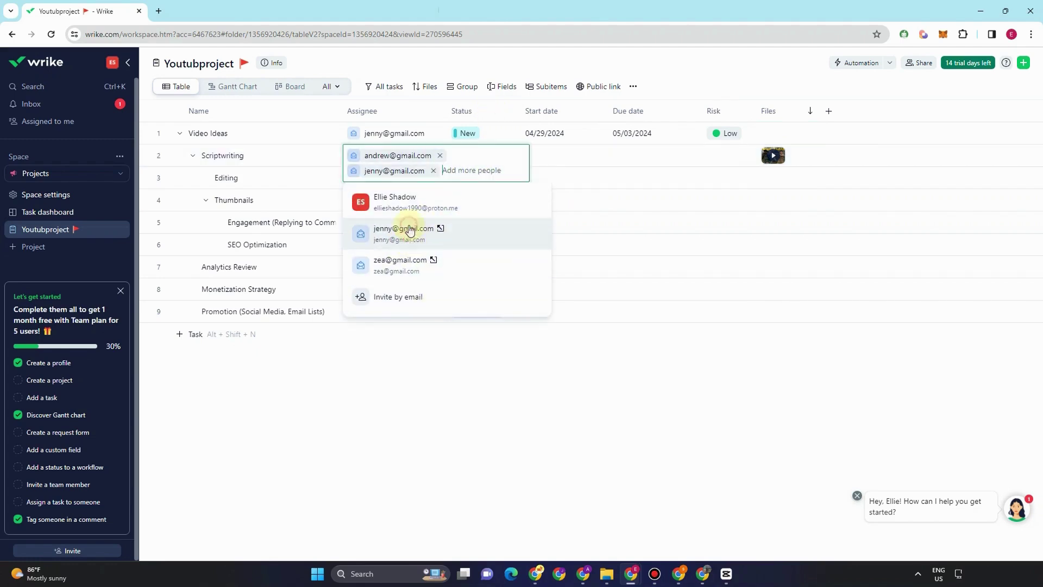
{"action": "left_click", "coordinate": [507, 64]}
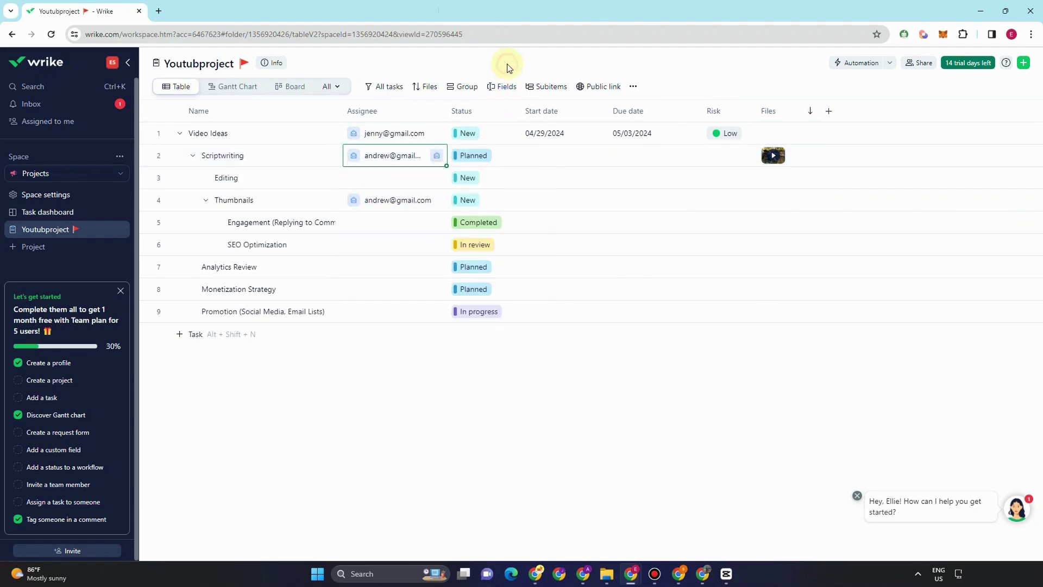
{"action": "left_click", "coordinate": [473, 161]}
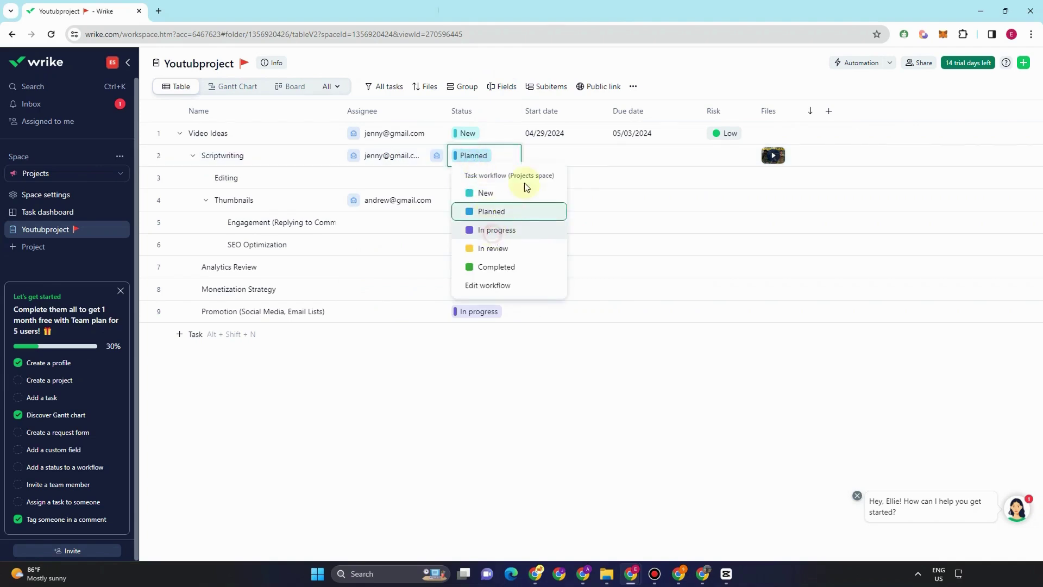
{"action": "left_click", "coordinate": [496, 231]}
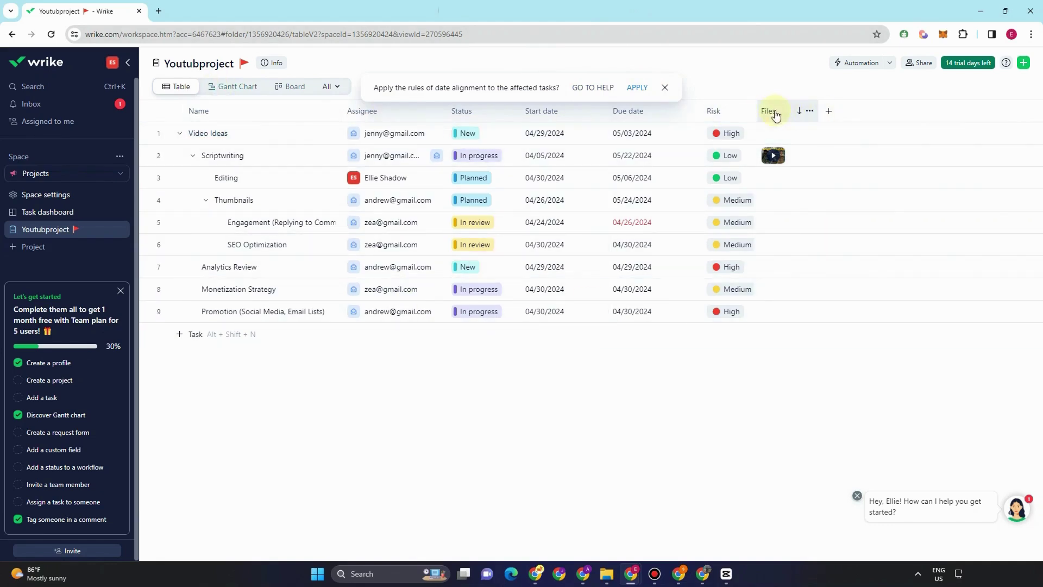
- Review the project in the Gantt Chart view, then switch to the Board view
{"action": "left_click", "coordinate": [244, 93]}
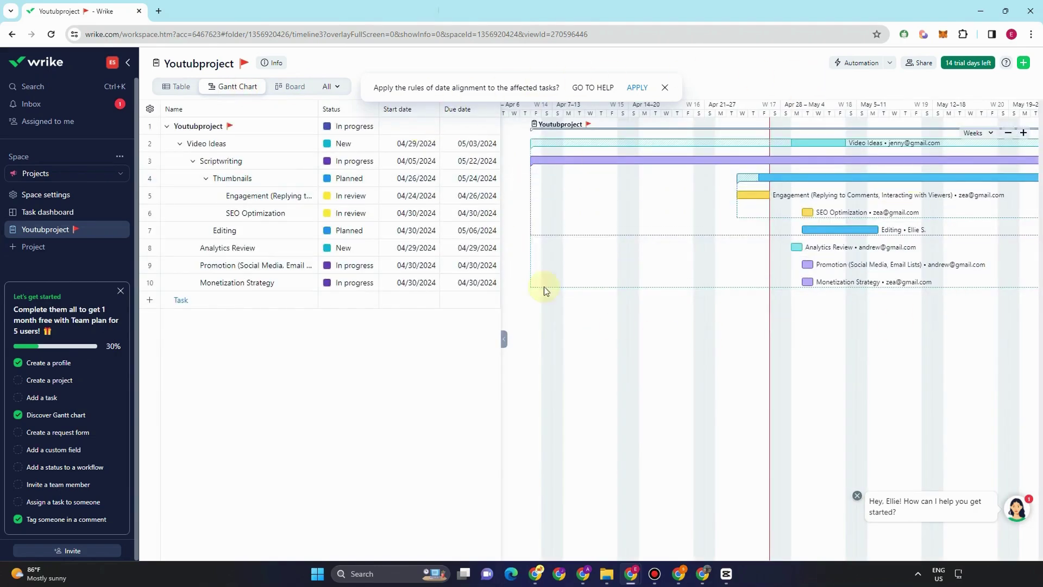
{"action": "left_click", "coordinate": [297, 92]}
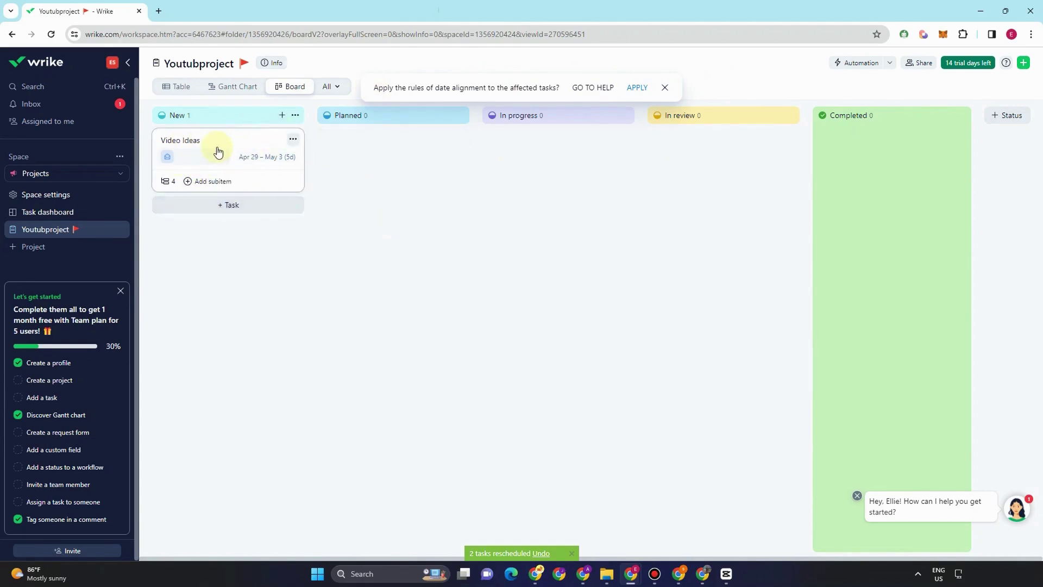
- Expand Video Ideas' subitems and drag the card through Planned and In progress into Completed
{"action": "left_click", "coordinate": [240, 186]}
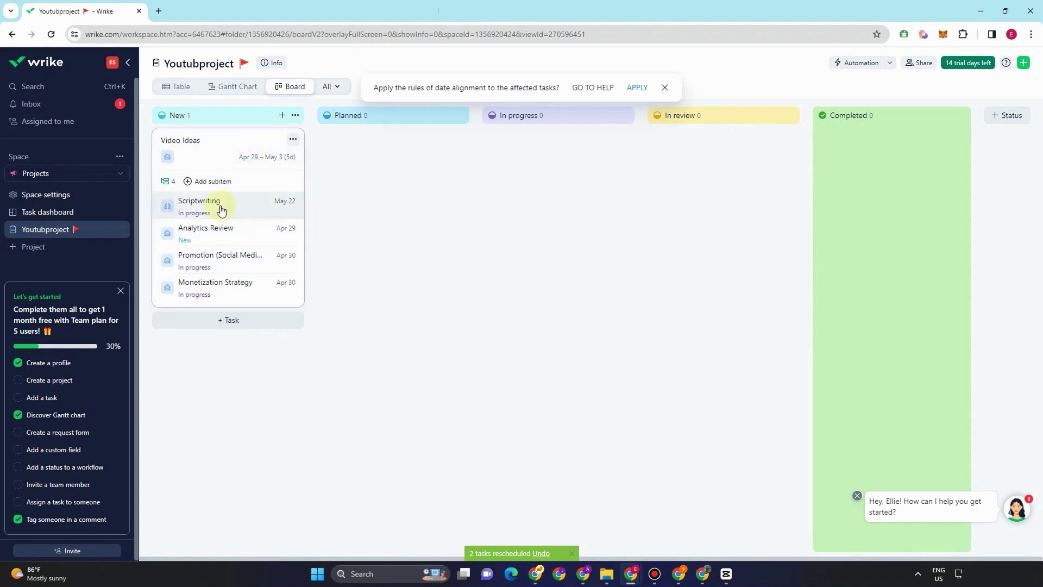
{"action": "left_click_drag", "start_coordinate": [244, 210], "coordinate": [389, 153]}
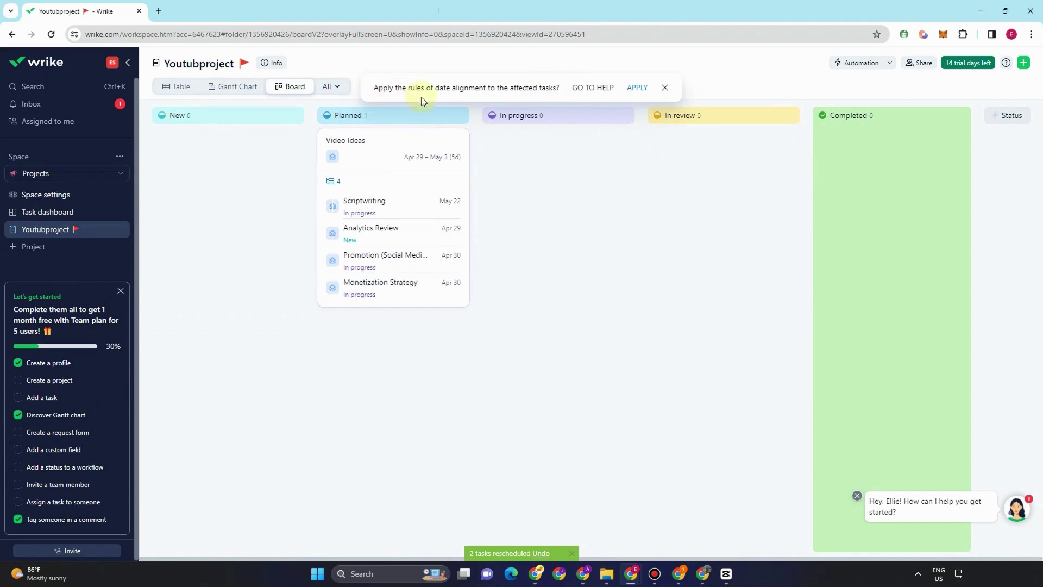
{"action": "left_click_drag", "start_coordinate": [405, 140], "coordinate": [772, 169]}
{"action": "left_click_drag", "start_coordinate": [694, 145], "coordinate": [886, 152]}
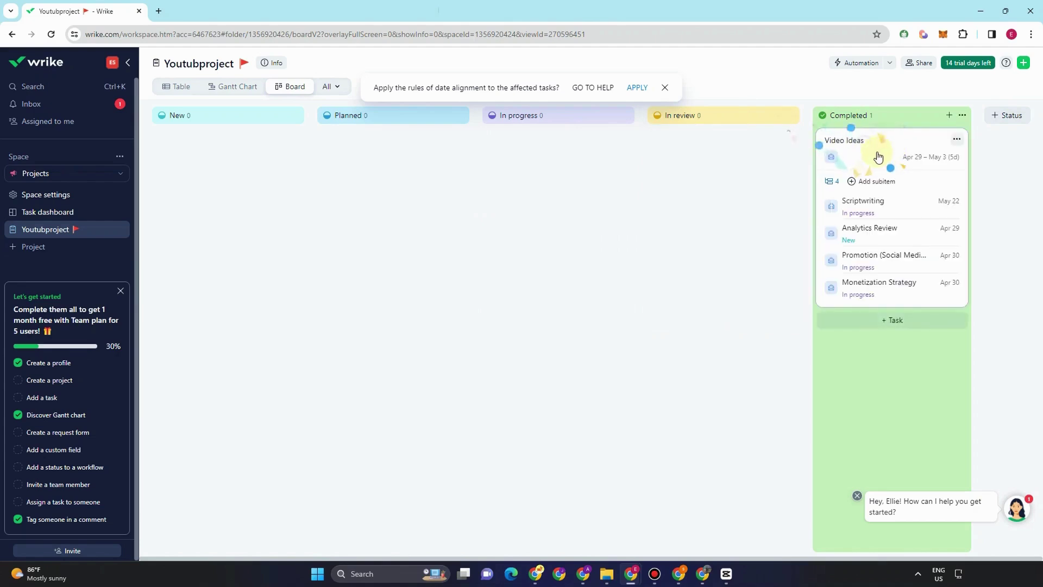
{"action": "left_click", "coordinate": [1001, 124]}
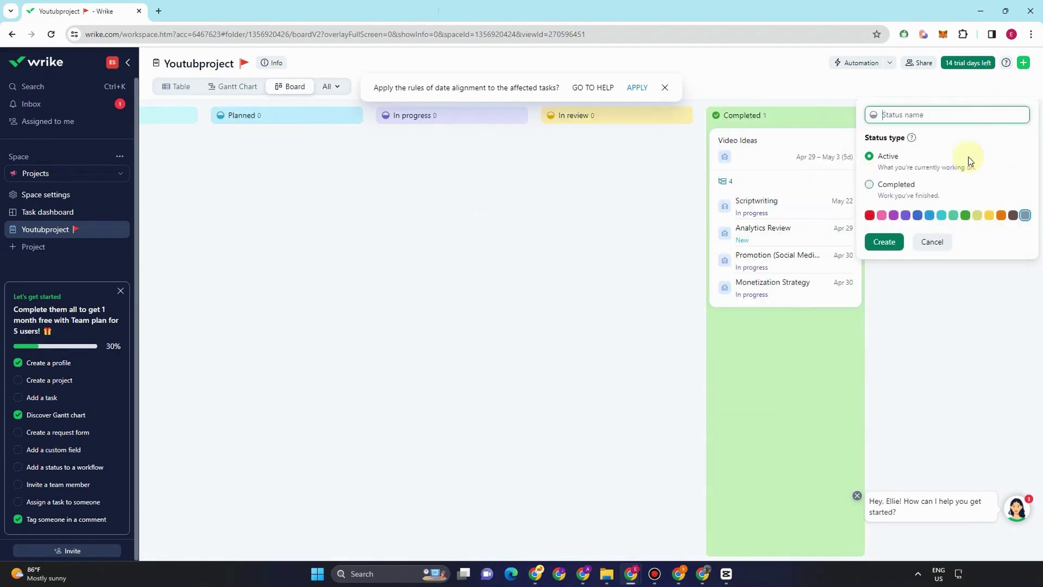
- Cancel the new status and create a Legal & Copyright Compliance task with two assignees
{"action": "left_click", "coordinate": [176, 181]}
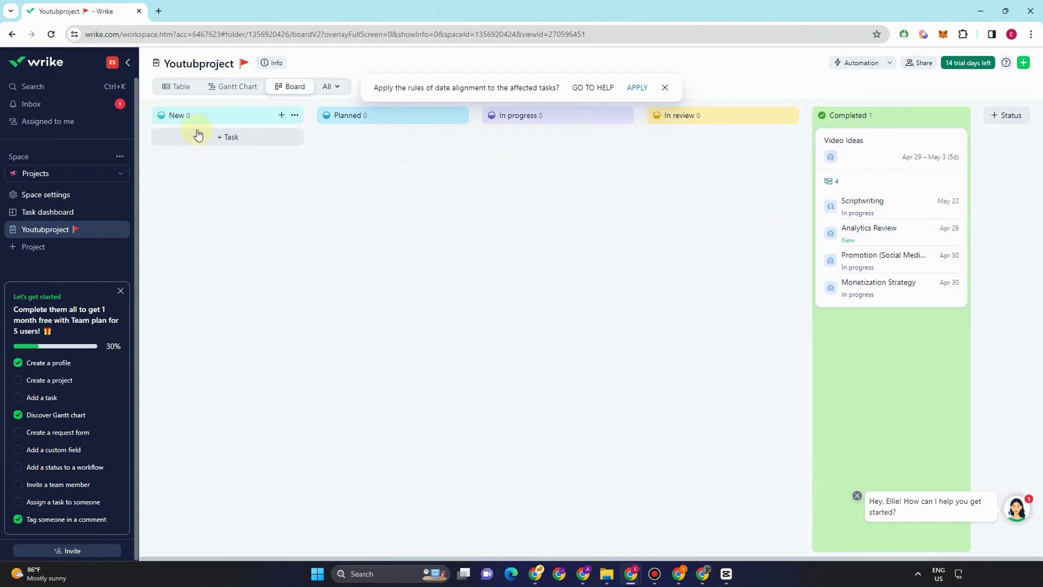
{"action": "left_click", "coordinate": [228, 137]}
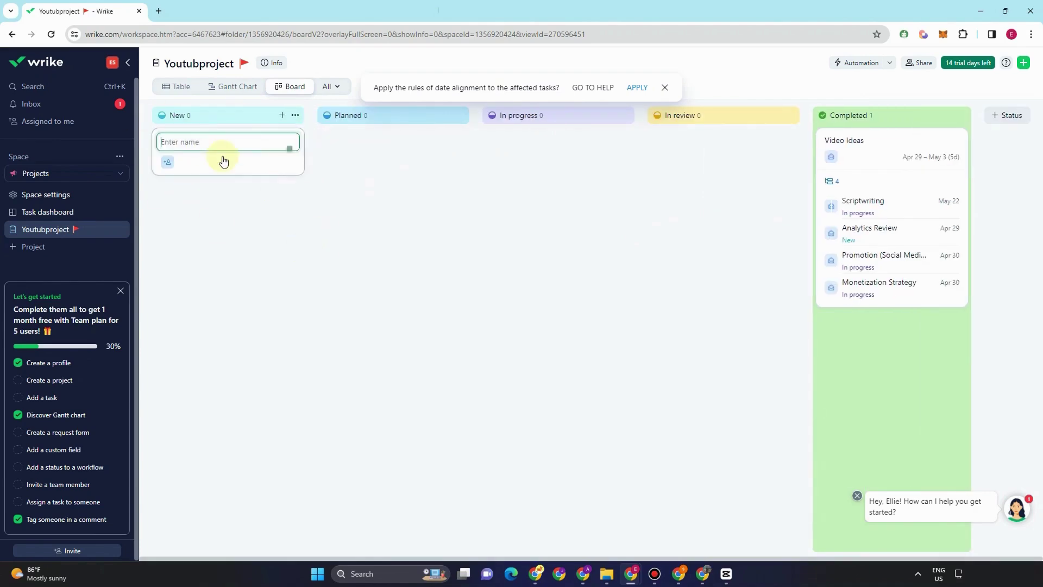
{"action": "type", "text": "Legal & Copyright Compliance"}
{"action": "key", "text": "Return"}
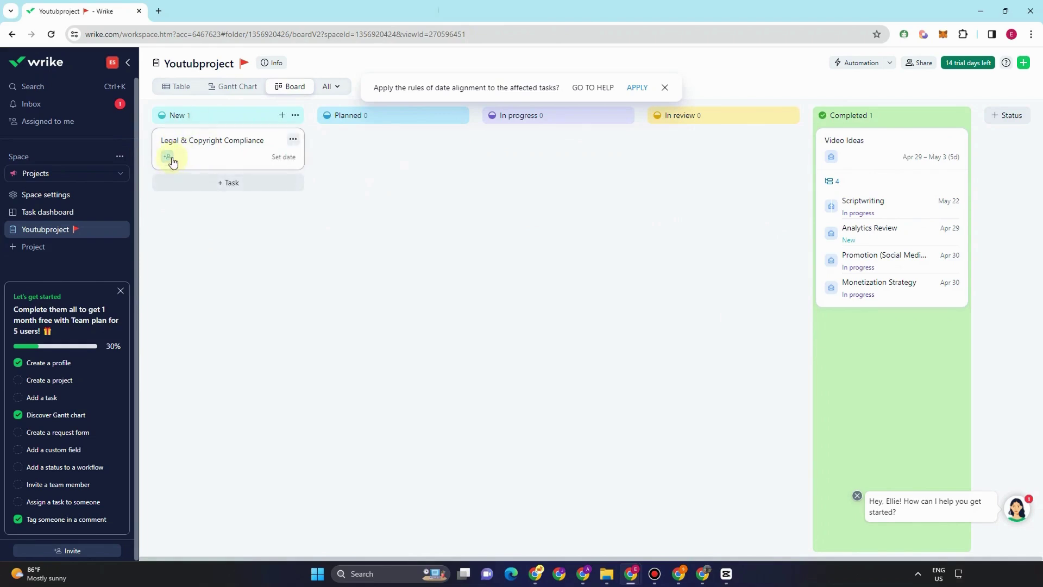
{"action": "left_click", "coordinate": [172, 157]}
{"action": "left_click", "coordinate": [191, 215]}
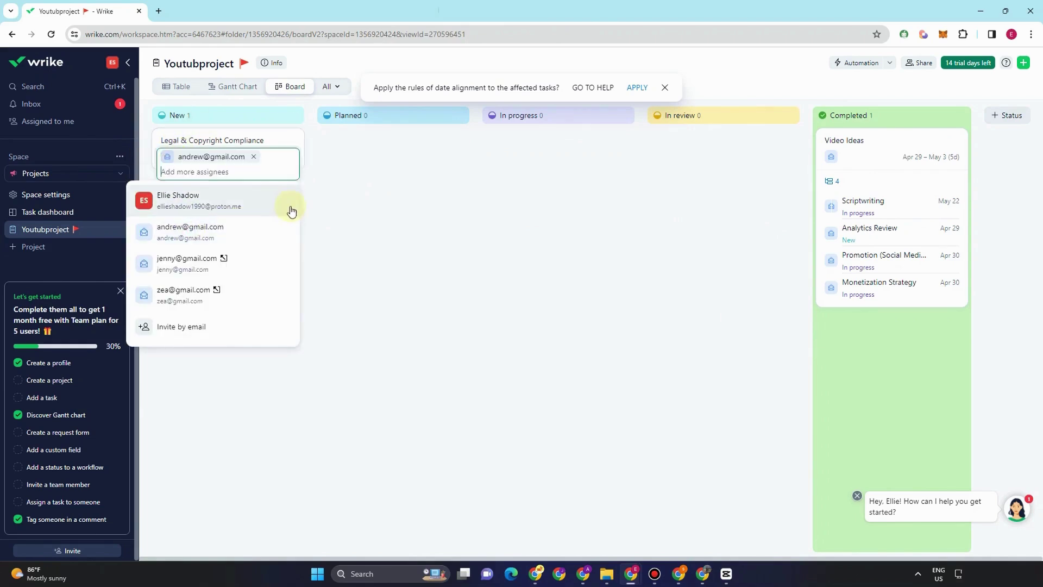
{"action": "left_click", "coordinate": [200, 259]}
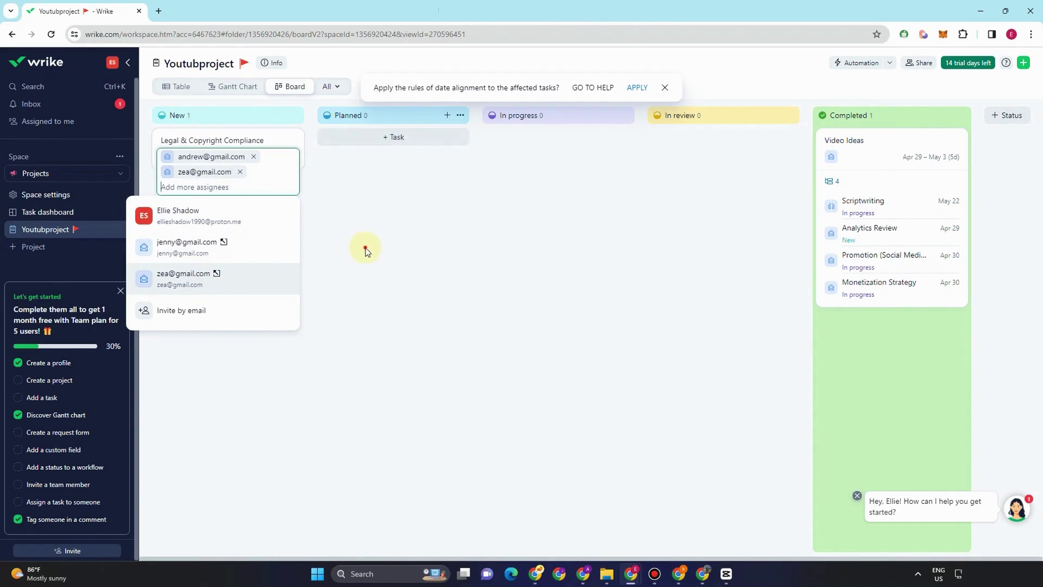
{"action": "left_click", "coordinate": [365, 249]}
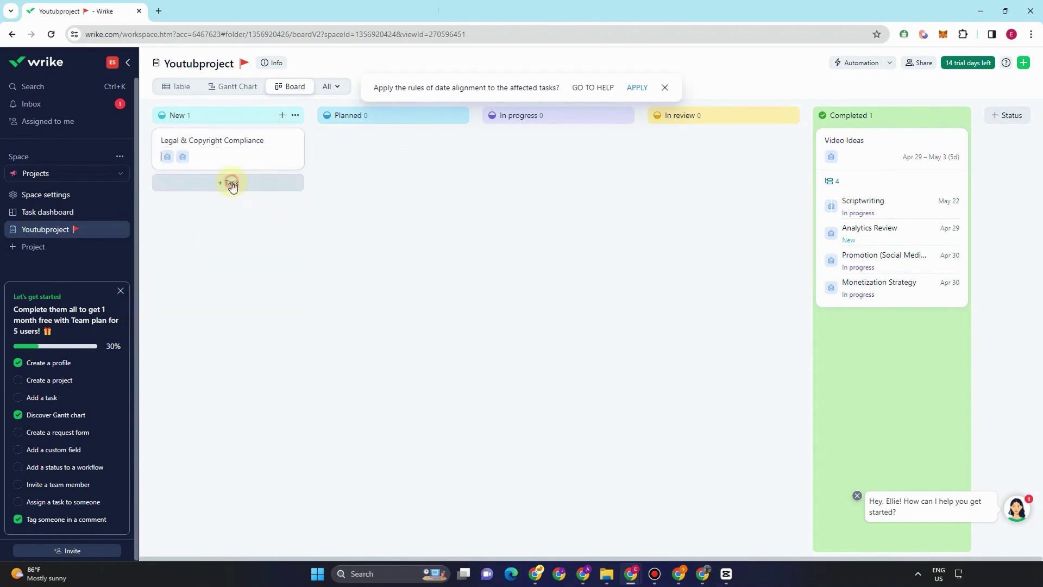
- Drag Legal & Copyright Compliance from New through Planned and In progress into In review
{"action": "left_click", "coordinate": [232, 183]}
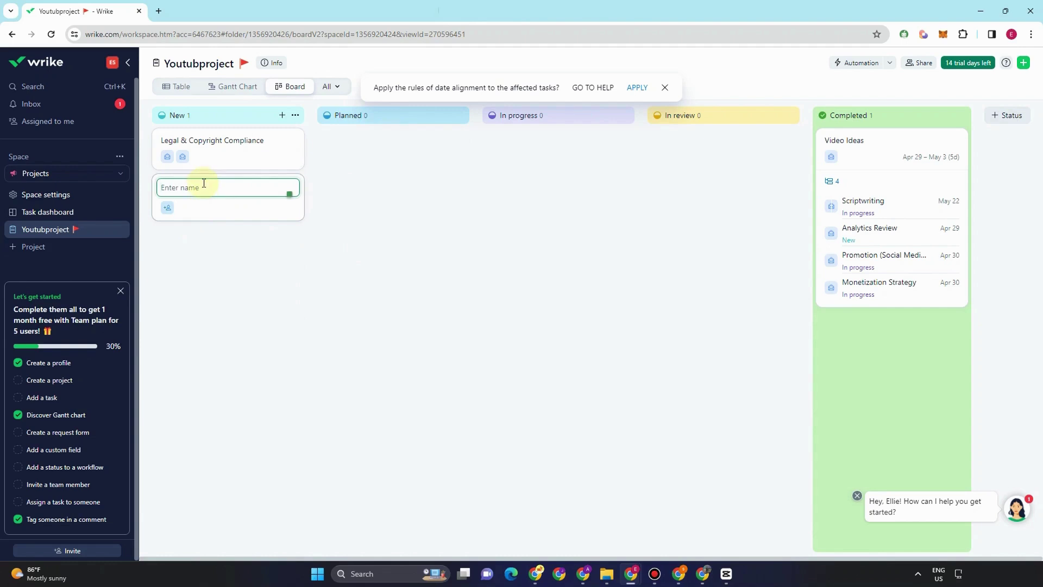
{"action": "left_click", "coordinate": [353, 268]}
{"action": "left_click_drag", "start_coordinate": [246, 157], "coordinate": [384, 110]}
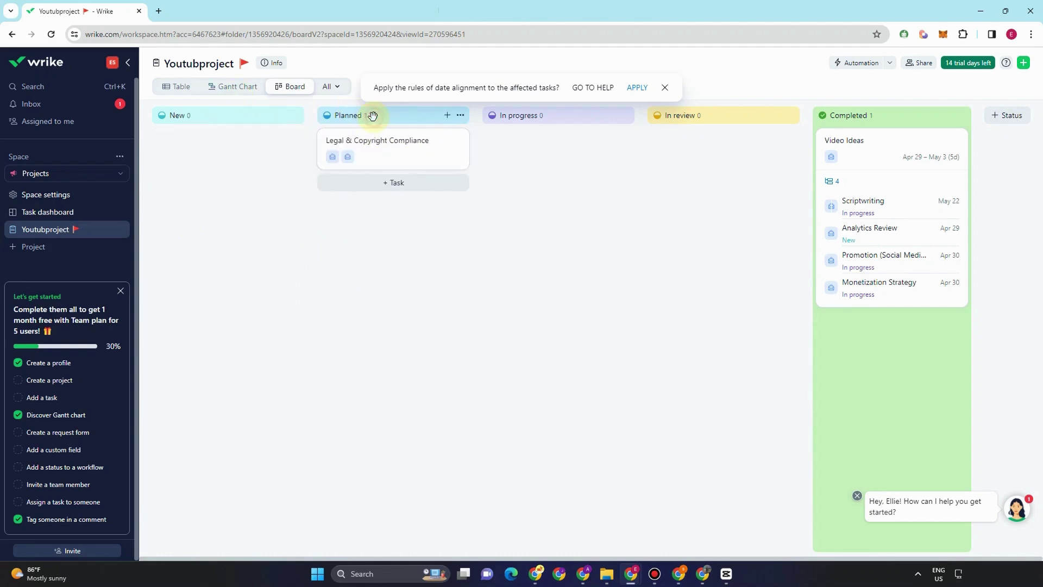
{"action": "left_click", "coordinate": [461, 116]}
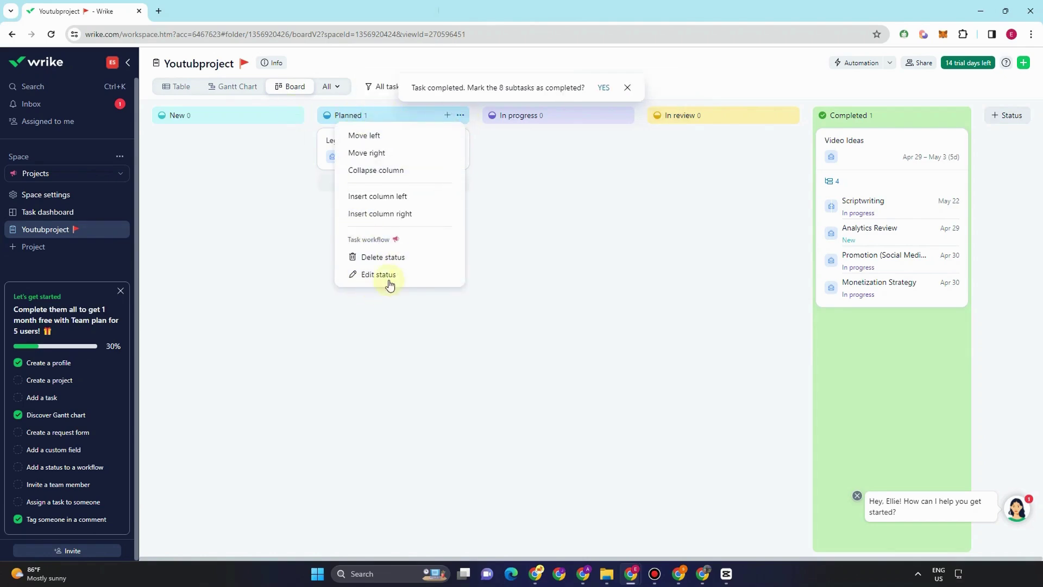
{"action": "left_click", "coordinate": [512, 198]}
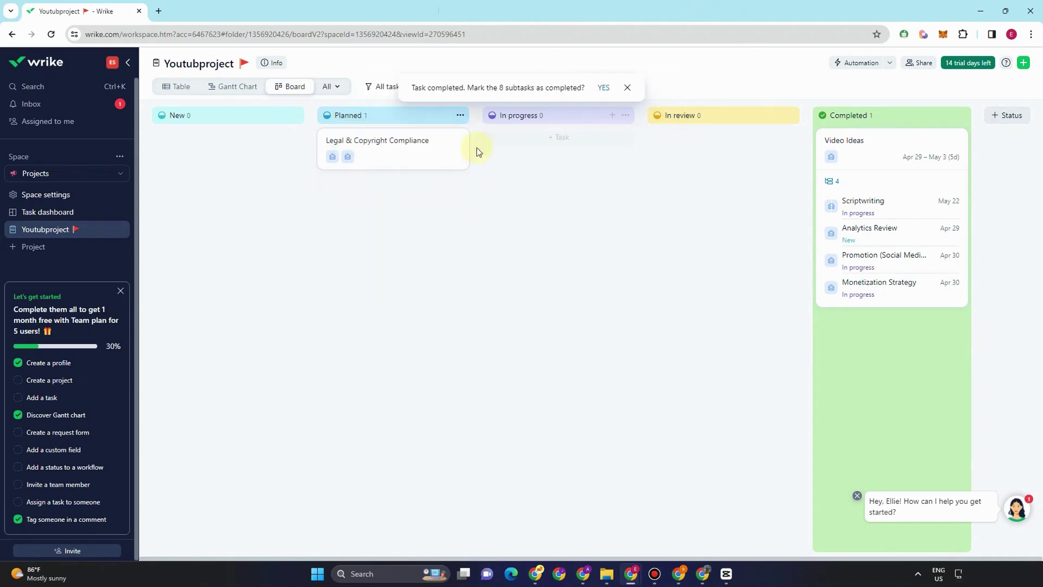
{"action": "left_click_drag", "start_coordinate": [419, 146], "coordinate": [583, 149]}
{"action": "left_click_drag", "start_coordinate": [694, 146], "coordinate": [693, 141]}
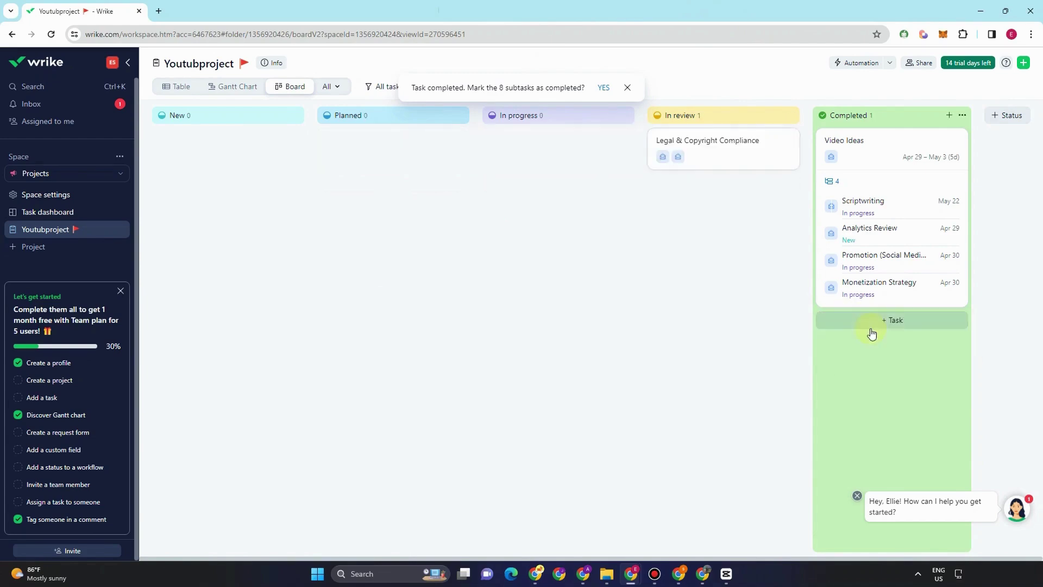
- Add a Files view and a Chart view to the project
{"action": "left_click", "coordinate": [330, 90]}
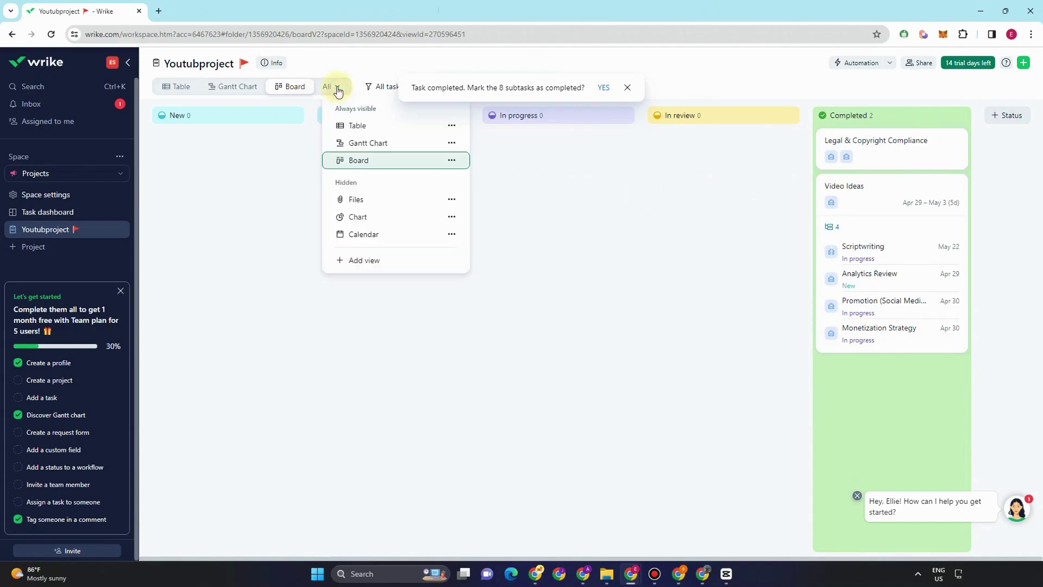
{"action": "left_click", "coordinate": [367, 202]}
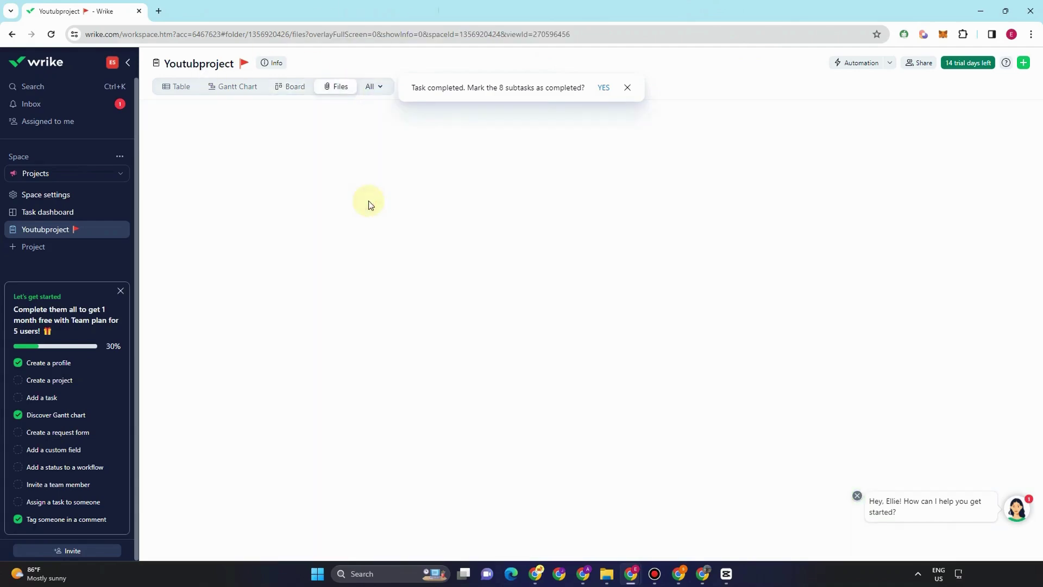
{"action": "left_click", "coordinate": [372, 88]}
{"action": "left_click", "coordinate": [392, 219]}
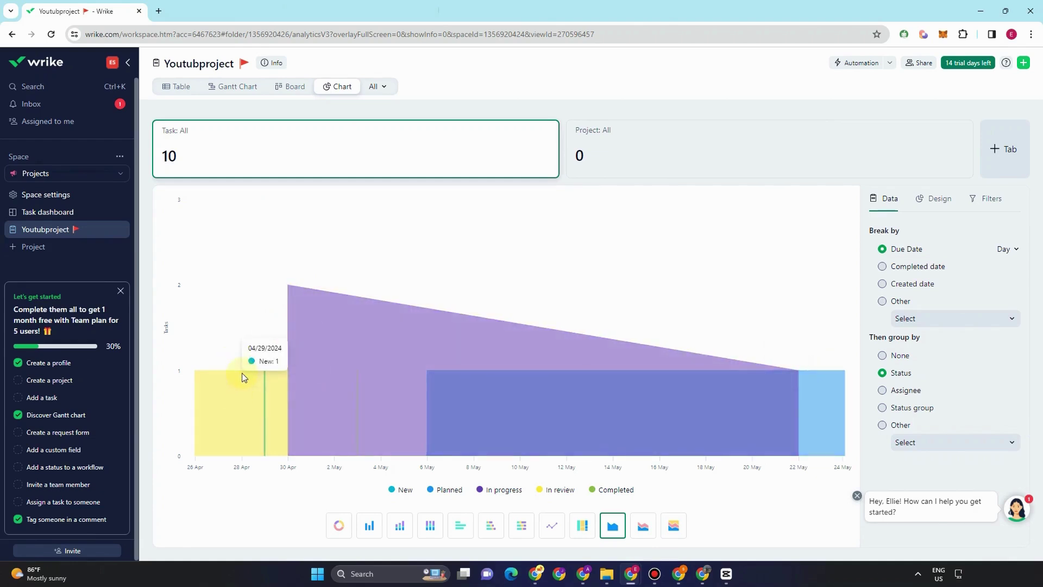
- Try treemap, line, bar and column charts, settle on 100% stacked columns, then open Calendar
{"action": "left_click", "coordinate": [585, 533]}
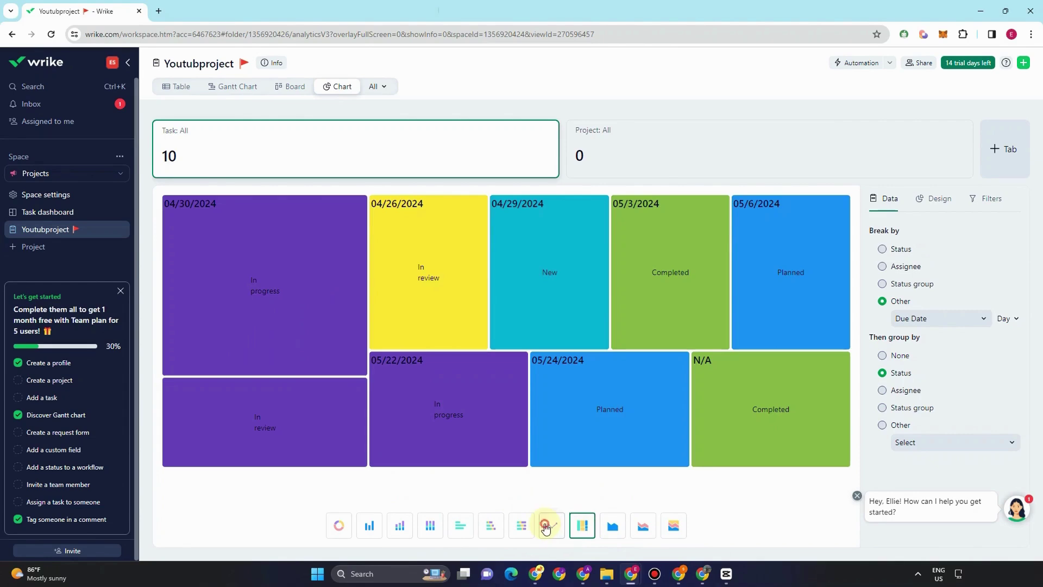
{"action": "left_click", "coordinate": [546, 527]}
{"action": "left_click", "coordinate": [521, 525]}
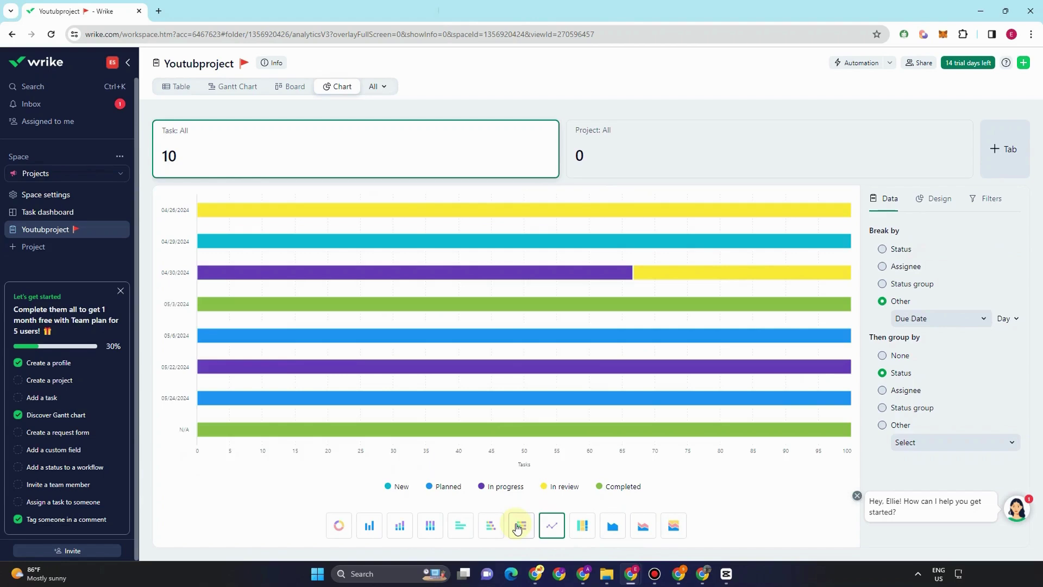
{"action": "left_click", "coordinate": [428, 531]}
{"action": "left_click", "coordinate": [369, 527]}
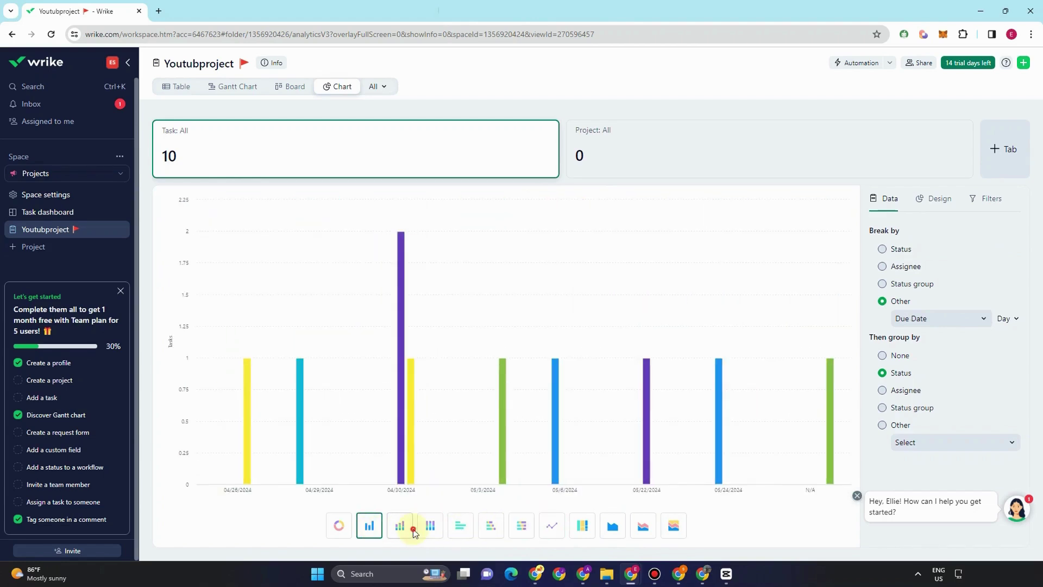
{"action": "left_click", "coordinate": [430, 527]}
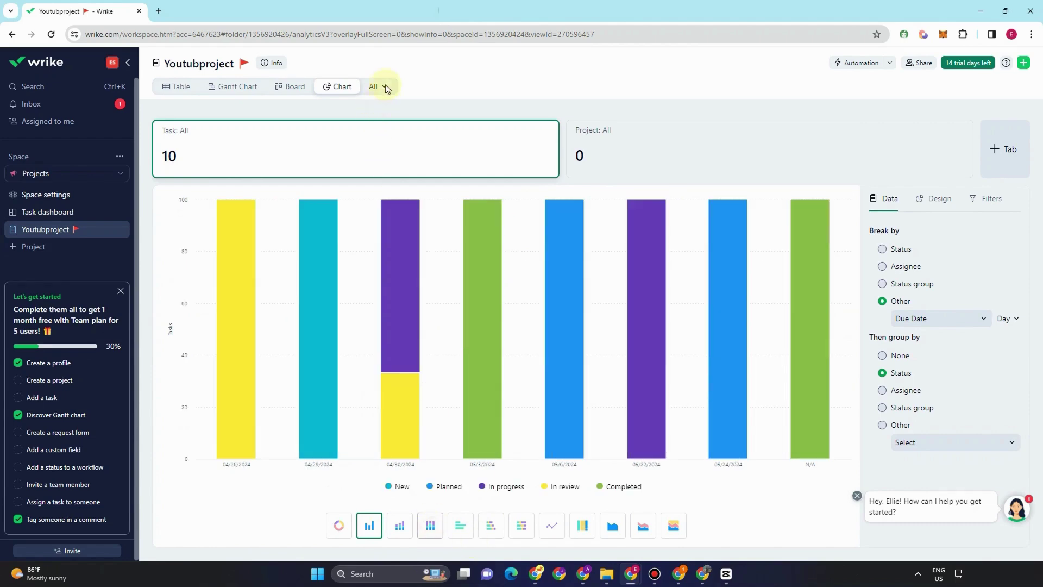
{"action": "left_click", "coordinate": [378, 87]}
{"action": "left_click", "coordinate": [408, 235]}
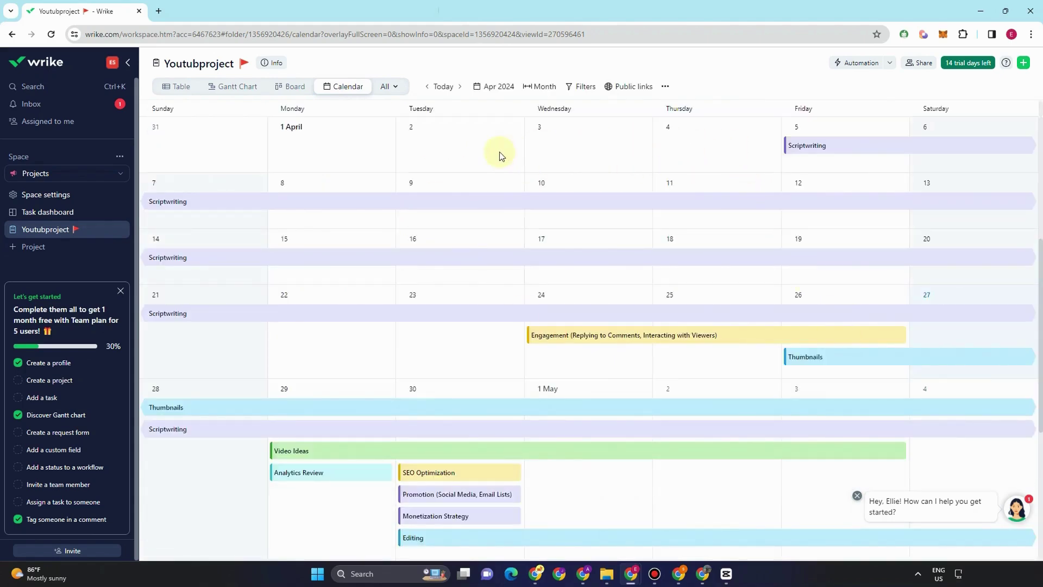
{"action": "mouse_move", "coordinate": [550, 337]}
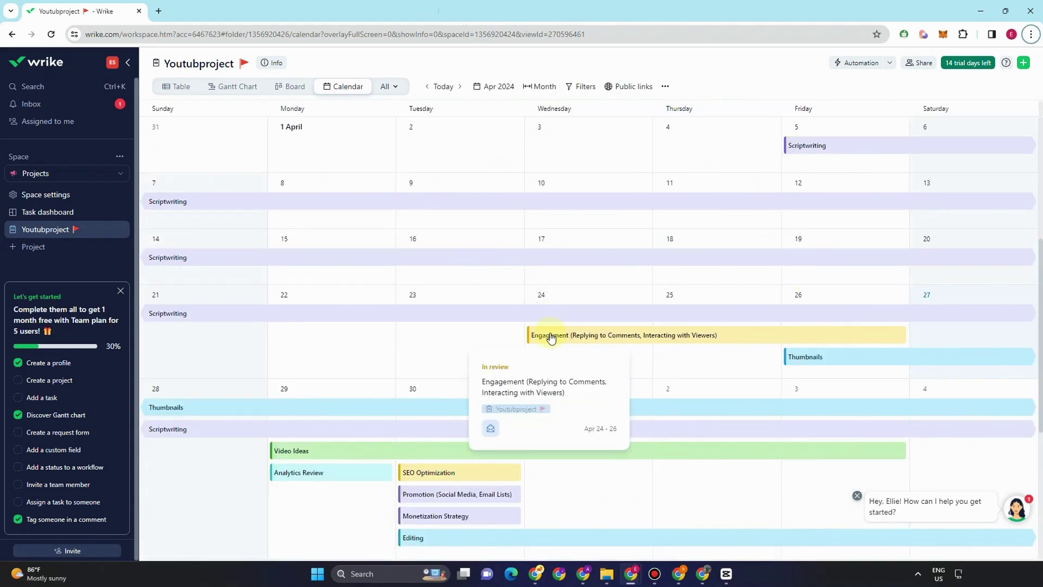
{"action": "scroll", "coordinate": [650, 212], "scroll_direction": "down", "scroll_amount": 4}
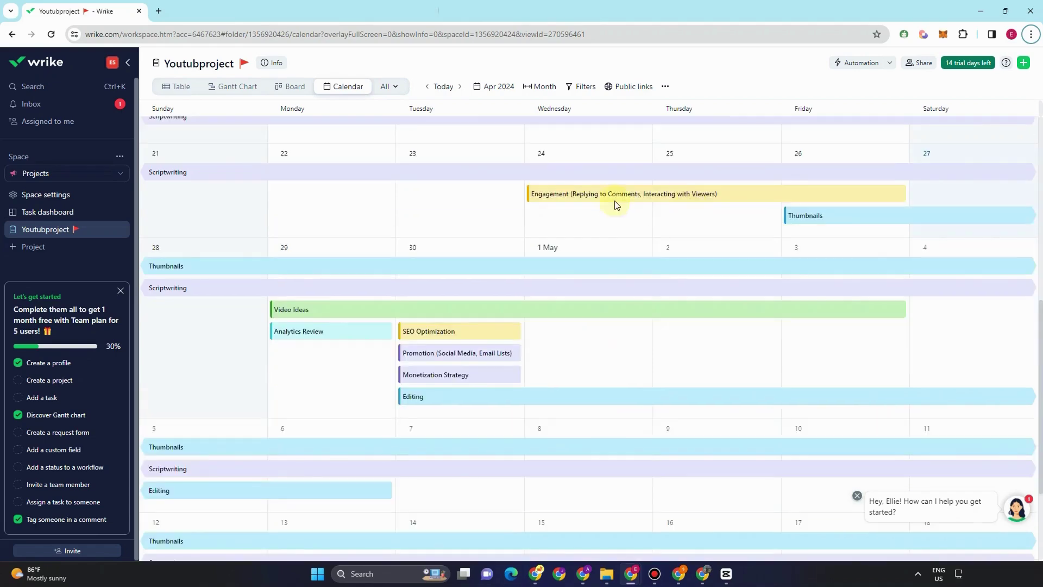
{"action": "scroll", "coordinate": [449, 219], "scroll_direction": "up", "scroll_amount": 3}
{"action": "scroll", "coordinate": [449, 220], "scroll_direction": "up", "scroll_amount": 3}
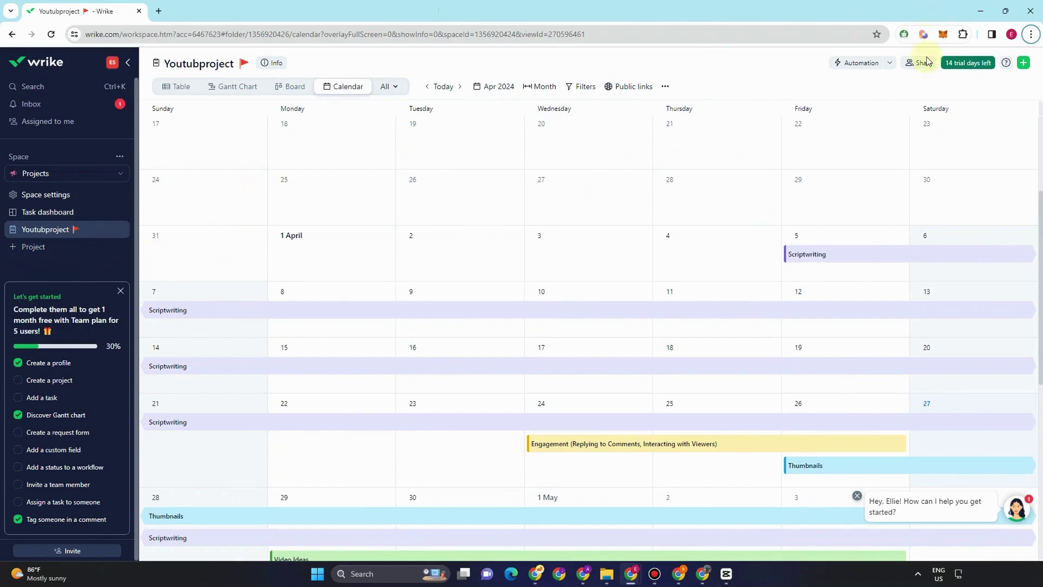
- Create a task named TO SUBMIT with Add and open, then close its details panel
{"action": "left_click", "coordinate": [1024, 64]}
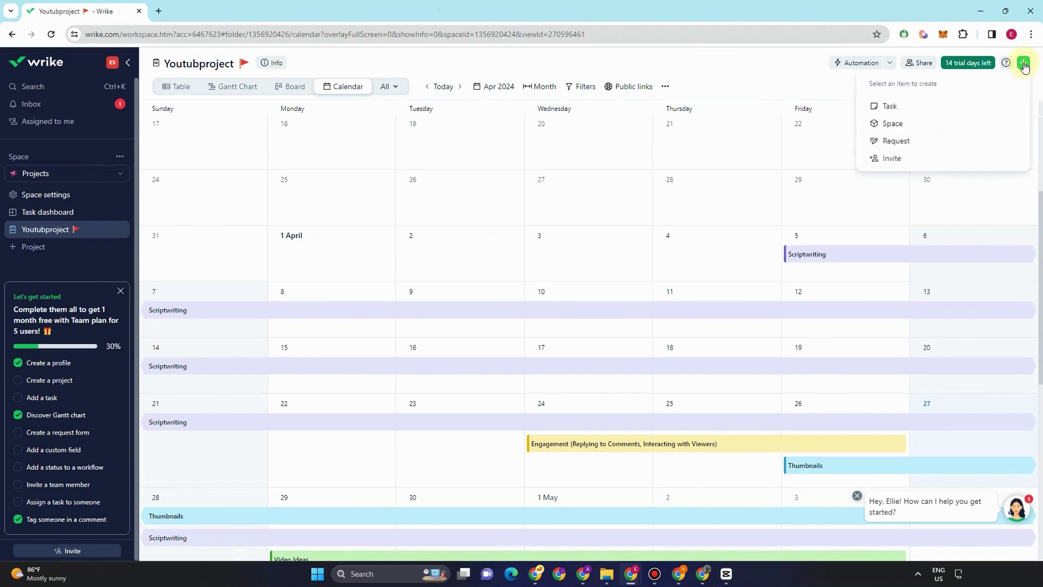
{"action": "left_click", "coordinate": [891, 108]}
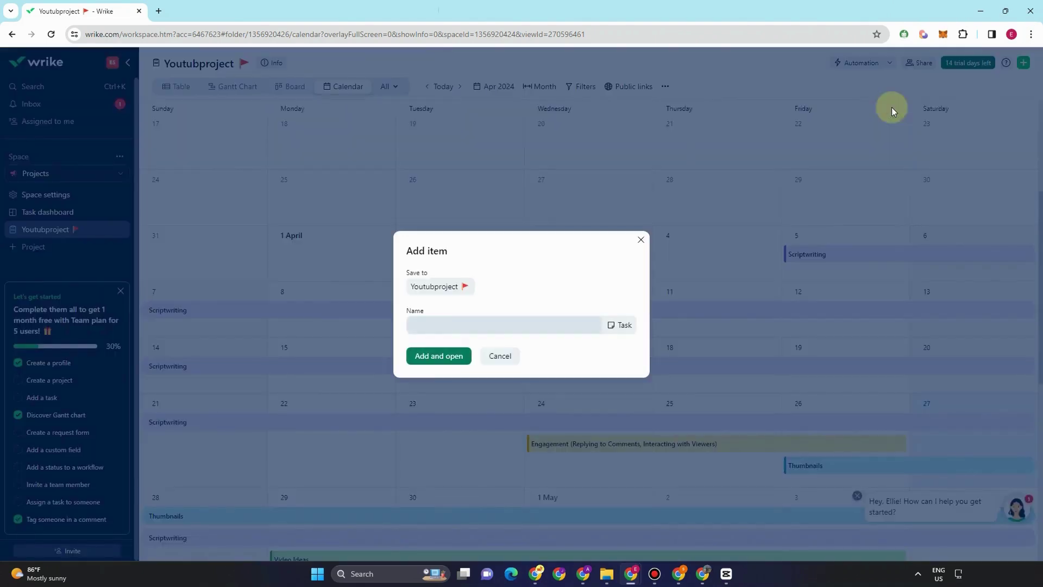
{"action": "left_click", "coordinate": [461, 327]}
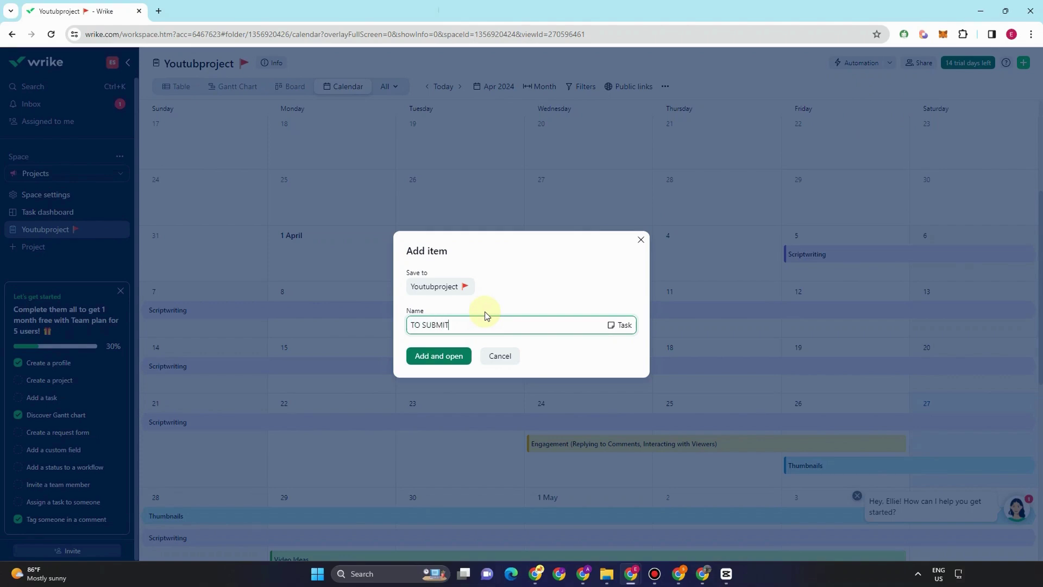
{"action": "left_click", "coordinate": [457, 356]}
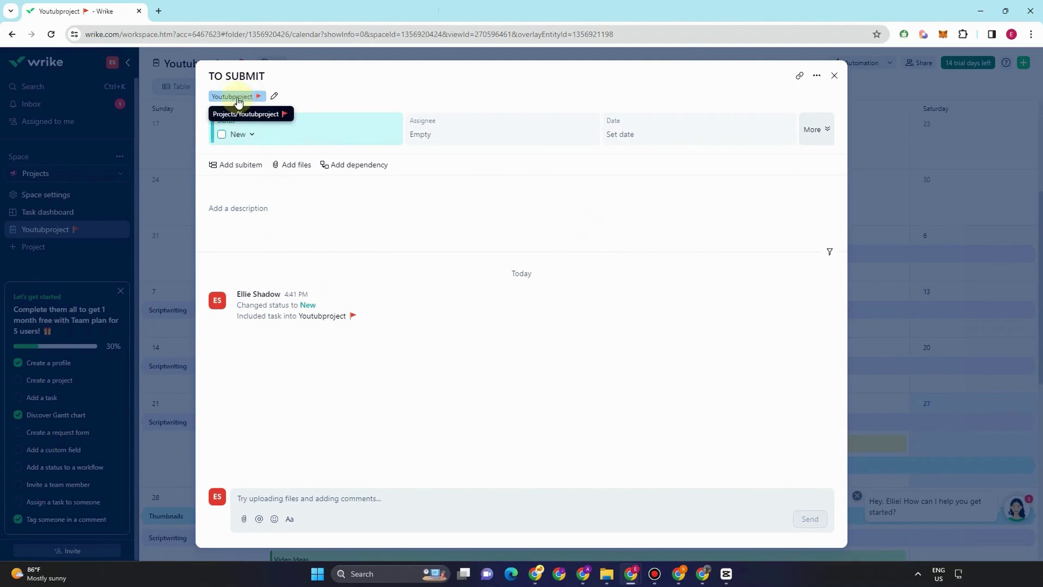
{"action": "left_click", "coordinate": [834, 76]}
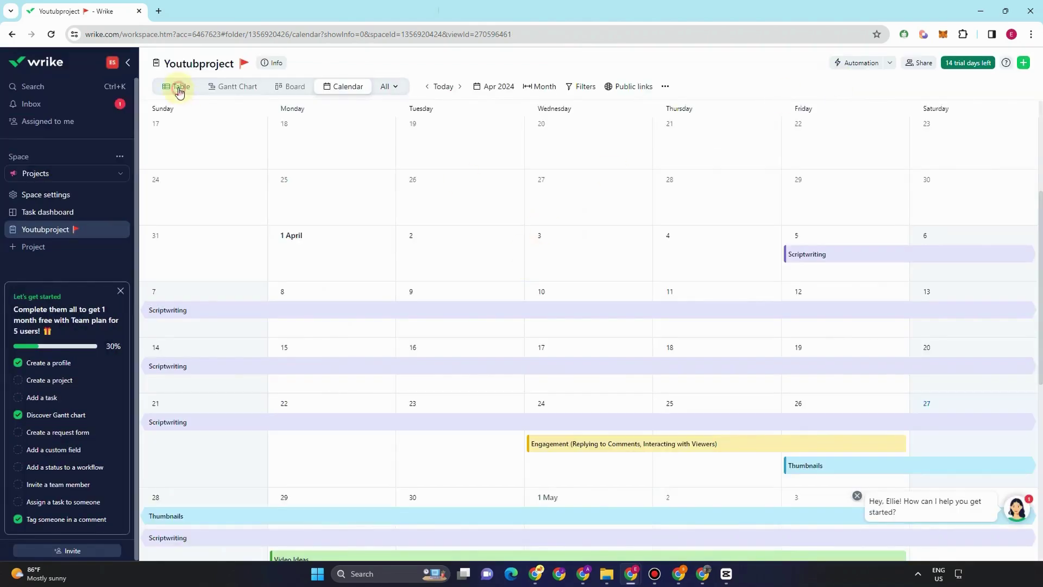
{"action": "left_click", "coordinate": [180, 90]}
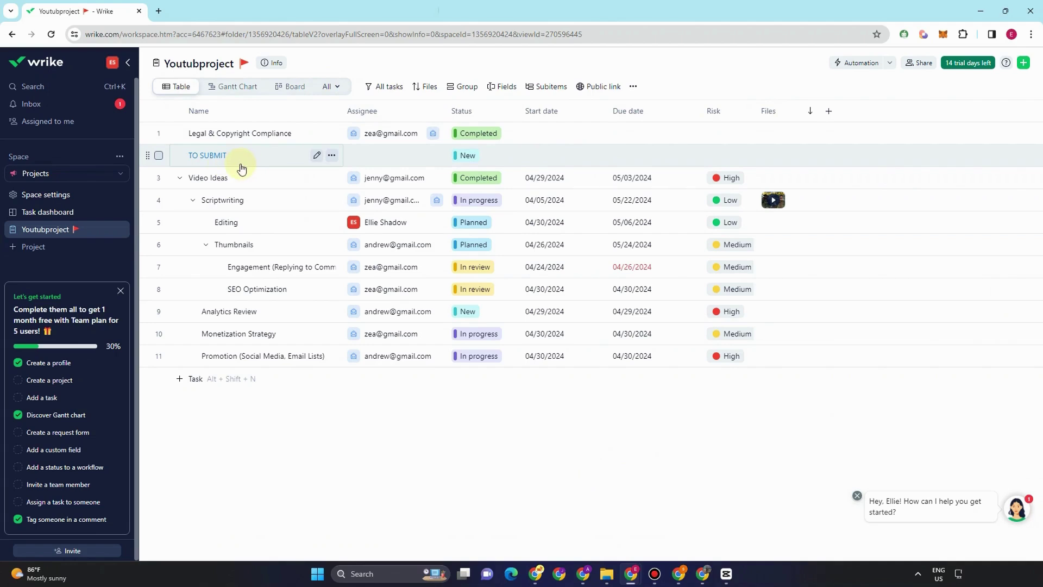
- Drag the TO SUBMIT row down the table, then start and discard a new task row
{"action": "left_click_drag", "start_coordinate": [147, 161], "coordinate": [156, 380]}
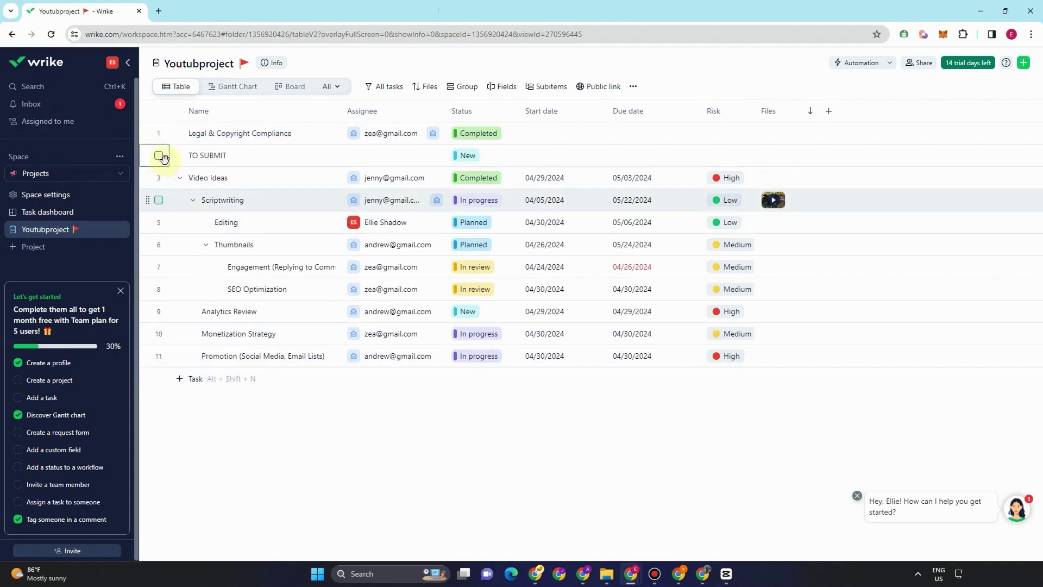
{"action": "left_click", "coordinate": [187, 384]}
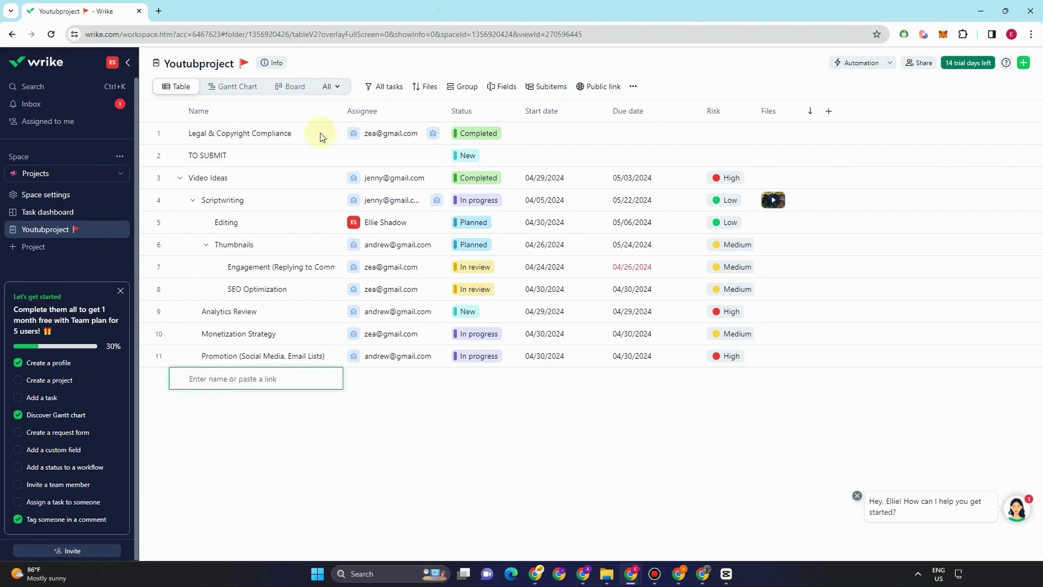
{"action": "left_click", "coordinate": [643, 396]}
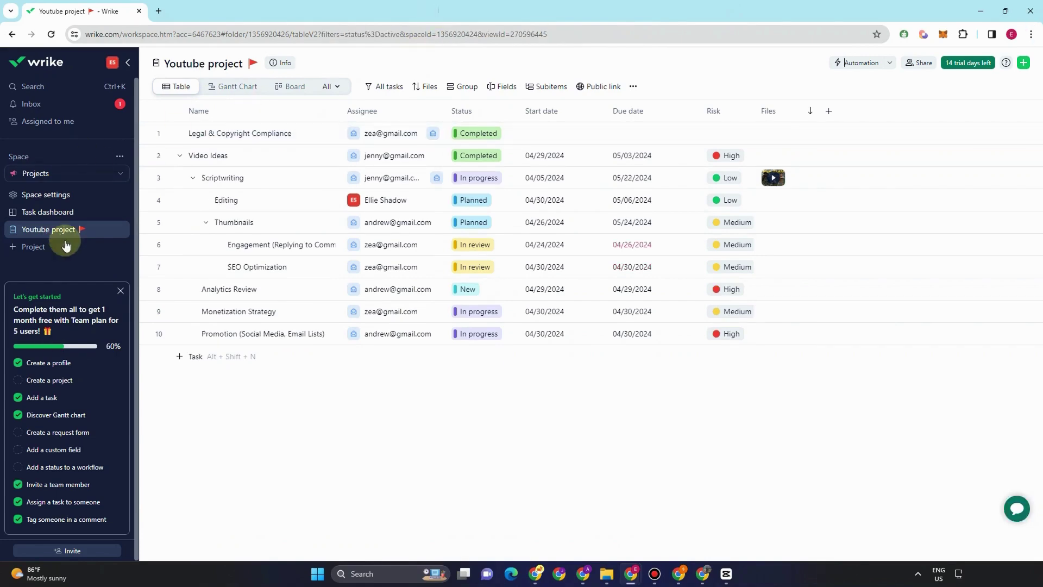
- Create a new space based on the Marketing campaigns template
{"action": "left_click", "coordinate": [1023, 62]}
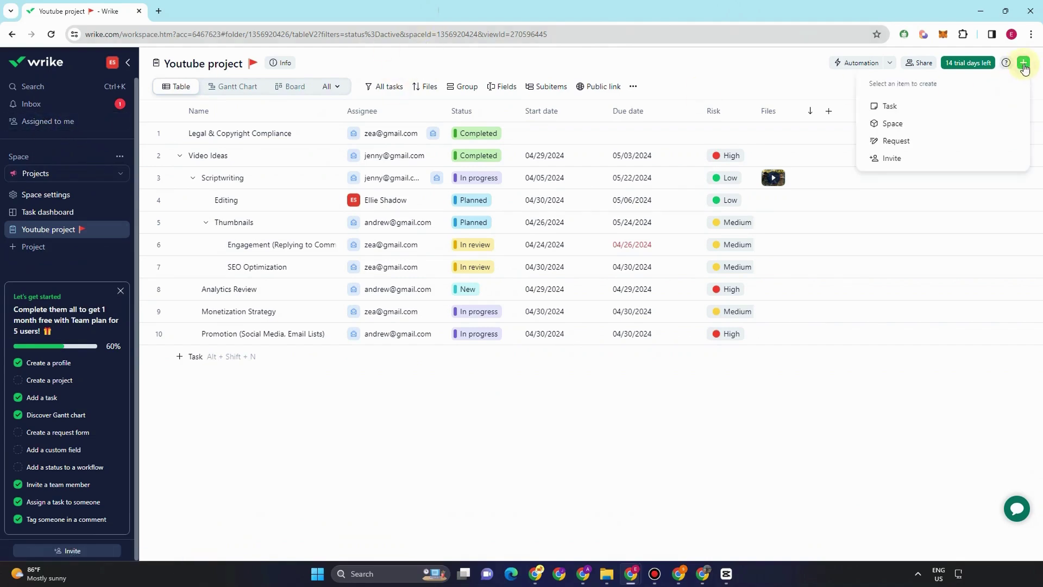
{"action": "left_click", "coordinate": [896, 126]}
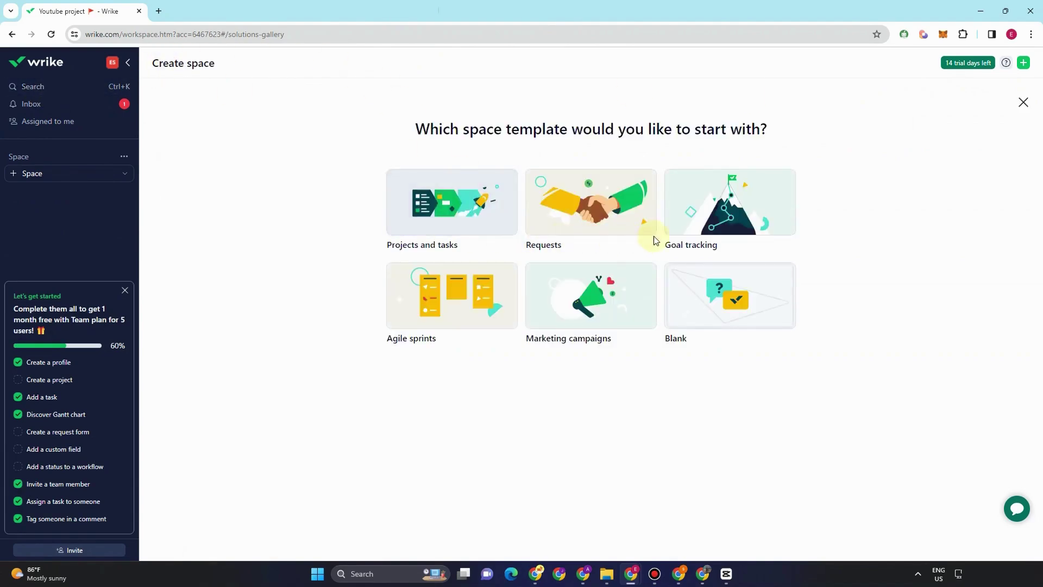
{"action": "left_click", "coordinate": [614, 313]}
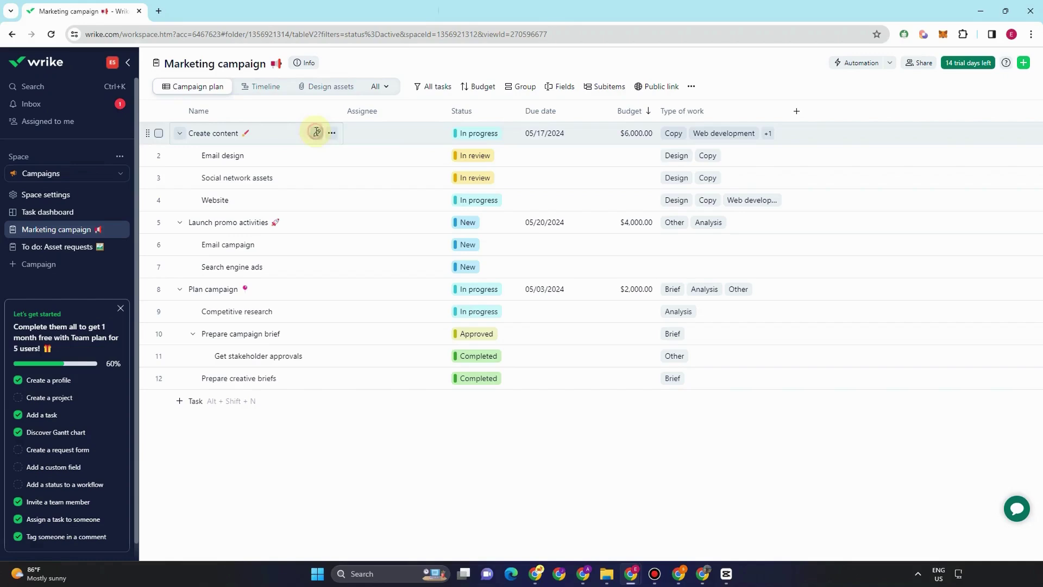
- Assign the Create content task to a teammate and share the project with them
{"action": "left_click", "coordinate": [316, 133]}
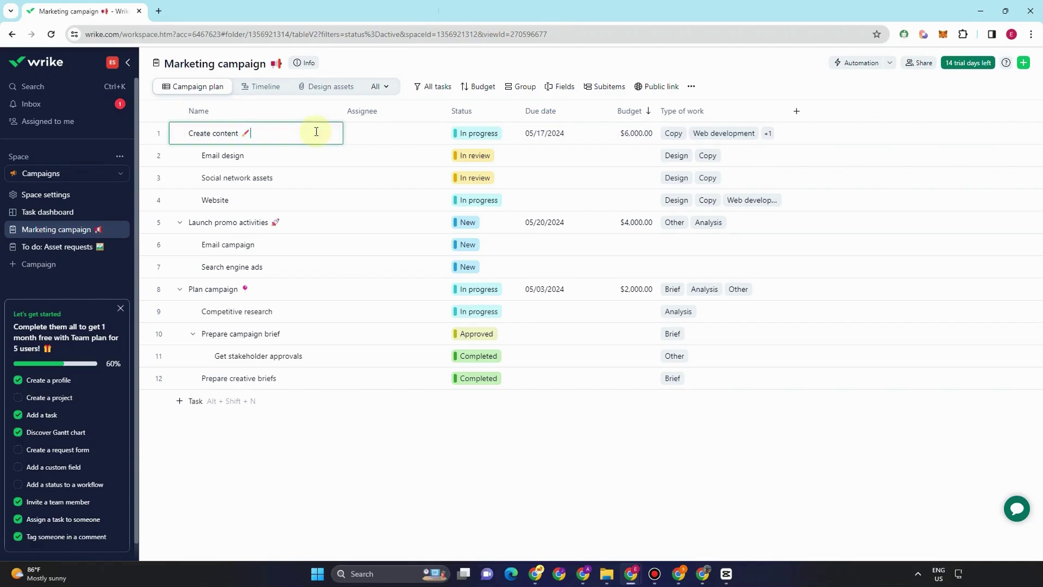
{"action": "left_click", "coordinate": [337, 204]}
{"action": "left_click", "coordinate": [340, 139]}
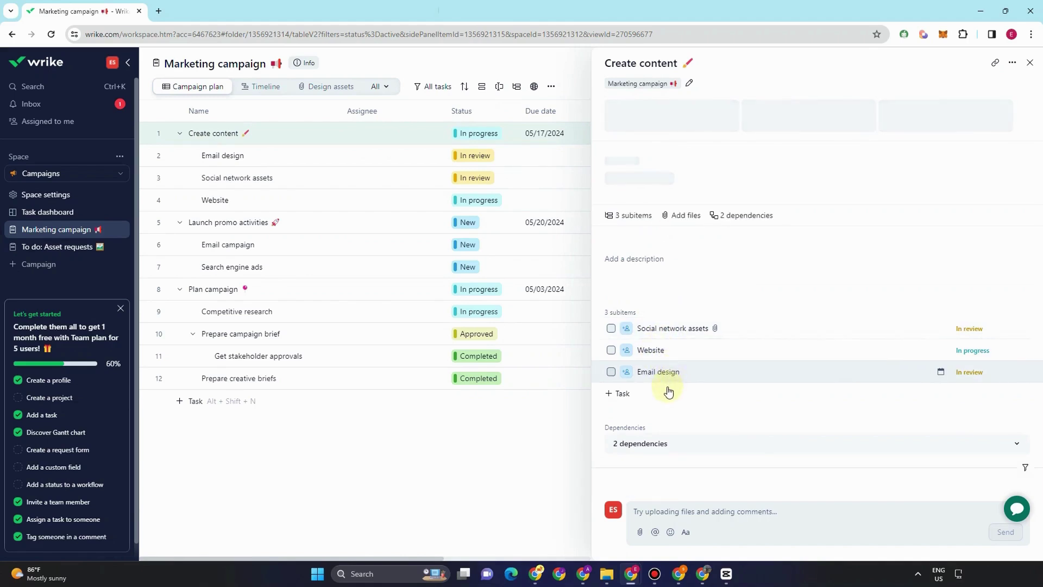
{"action": "left_click", "coordinate": [365, 137]}
{"action": "left_click", "coordinate": [397, 201]}
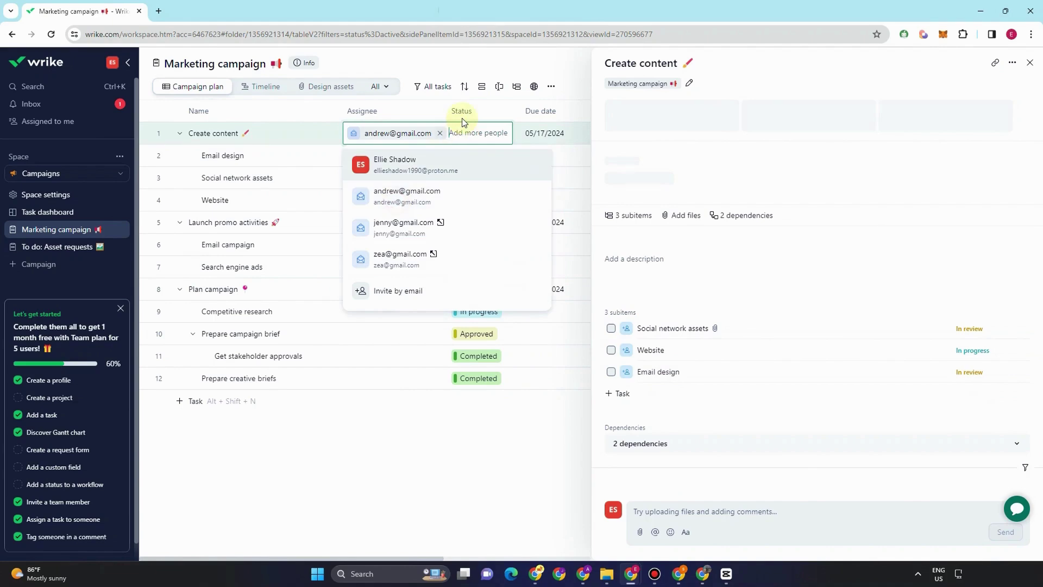
{"action": "left_click", "coordinate": [466, 310]}
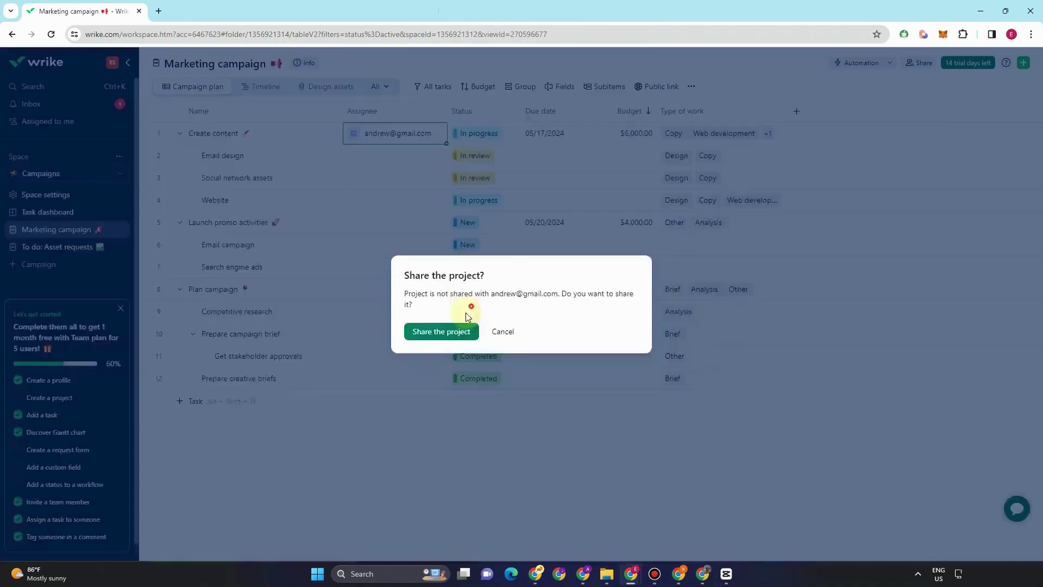
{"action": "left_click", "coordinate": [485, 138]}
- Set Create content's status to New and its budget to $500
{"action": "left_click", "coordinate": [487, 170]}
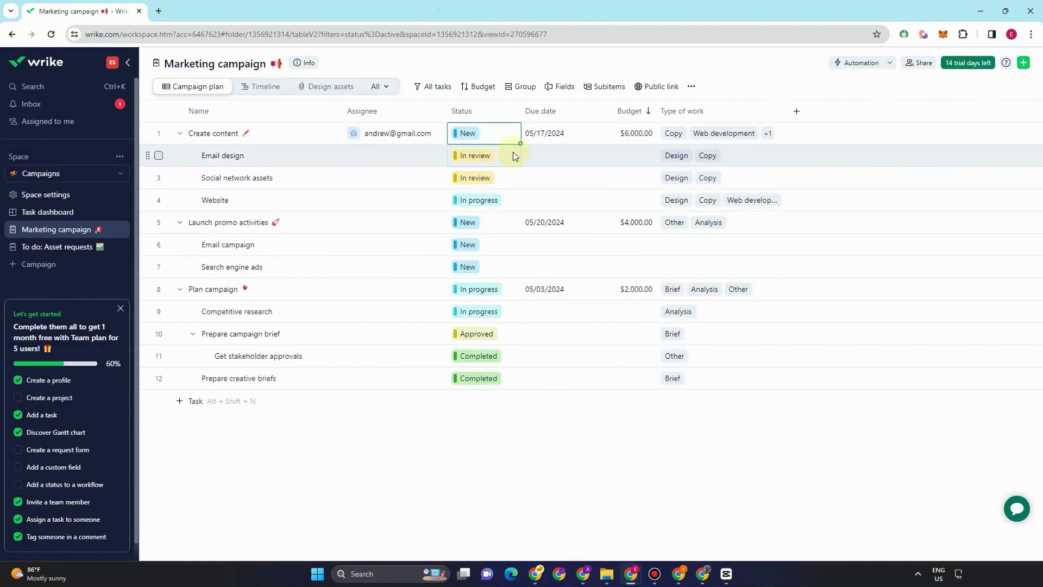
{"action": "double_click", "coordinate": [638, 134]}
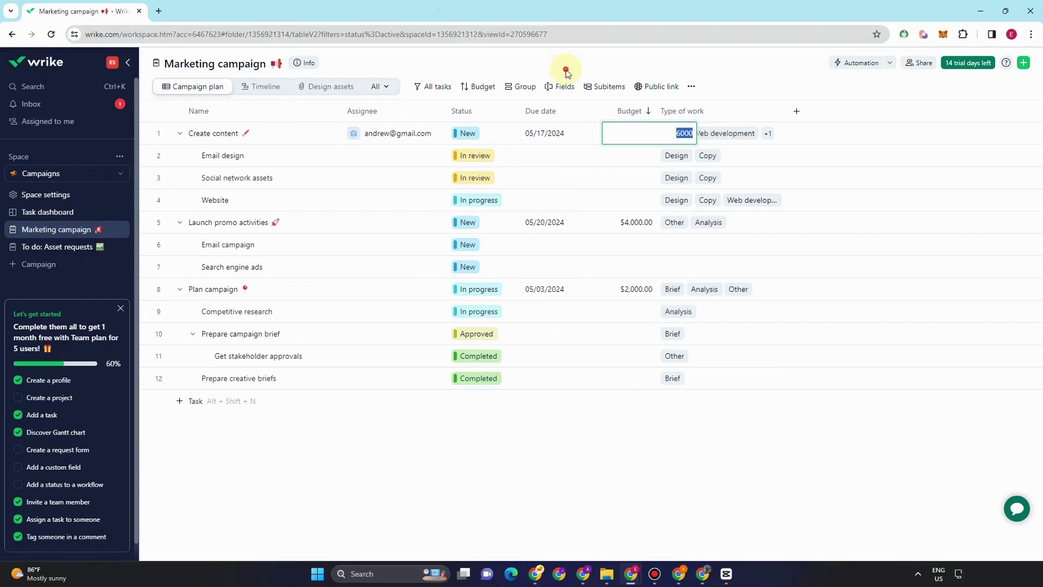
{"action": "type", "text": "500"}
{"action": "key", "text": "Return"}
- Sort the campaign tasks by Type of work descending and start a new custom field column
{"action": "left_click", "coordinate": [688, 115]}
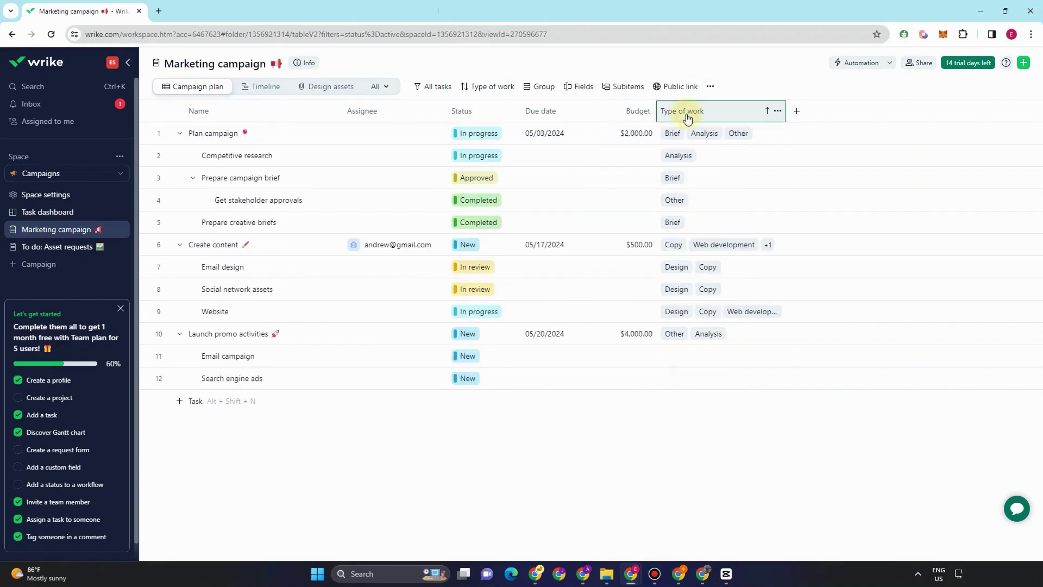
{"action": "left_click", "coordinate": [687, 116]}
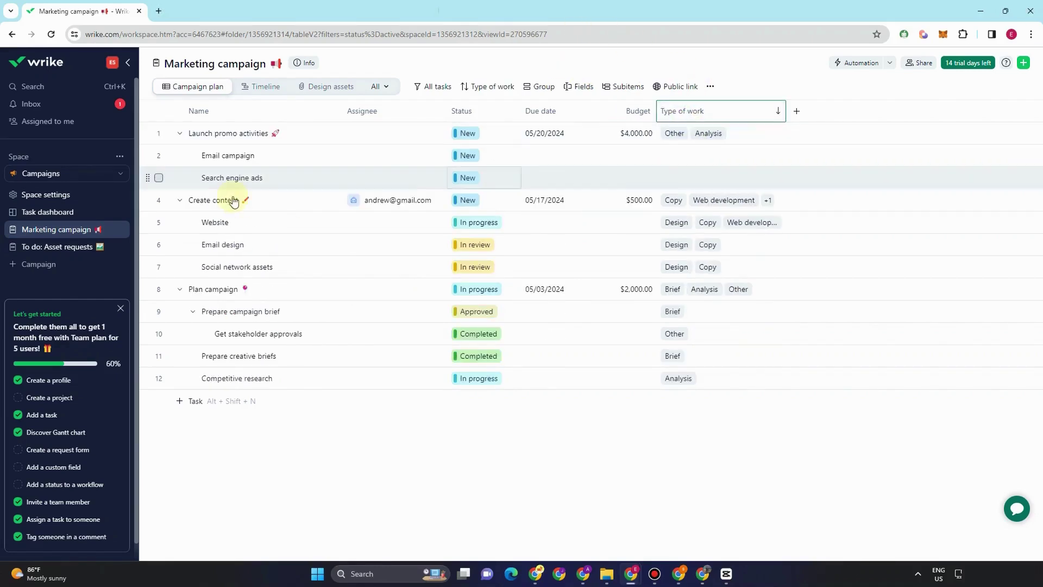
{"action": "left_click", "coordinate": [796, 114]}
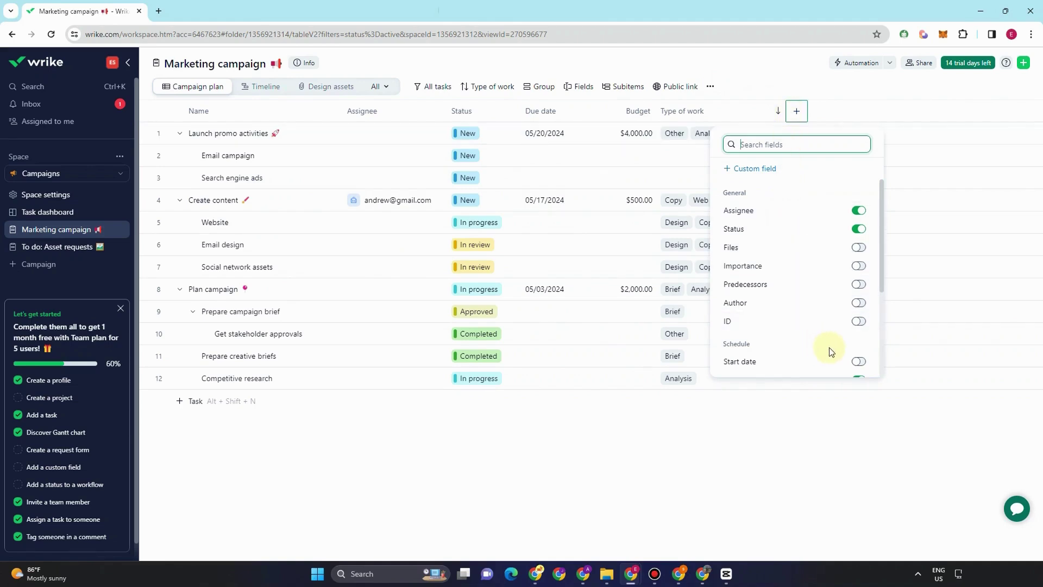
{"action": "scroll", "coordinate": [826, 350], "scroll_direction": "down", "scroll_amount": 3}
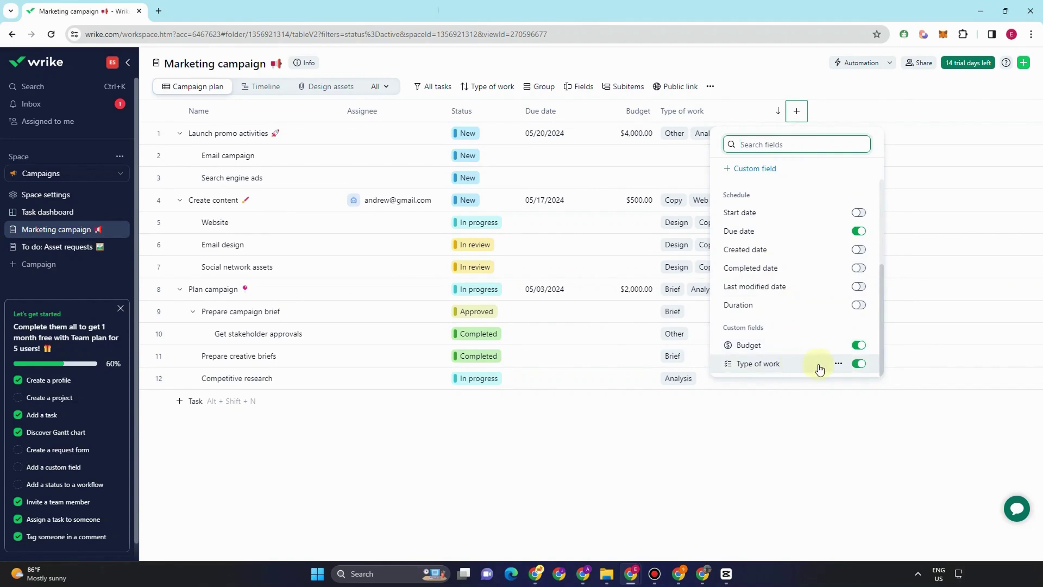
{"action": "left_click", "coordinate": [746, 170]}
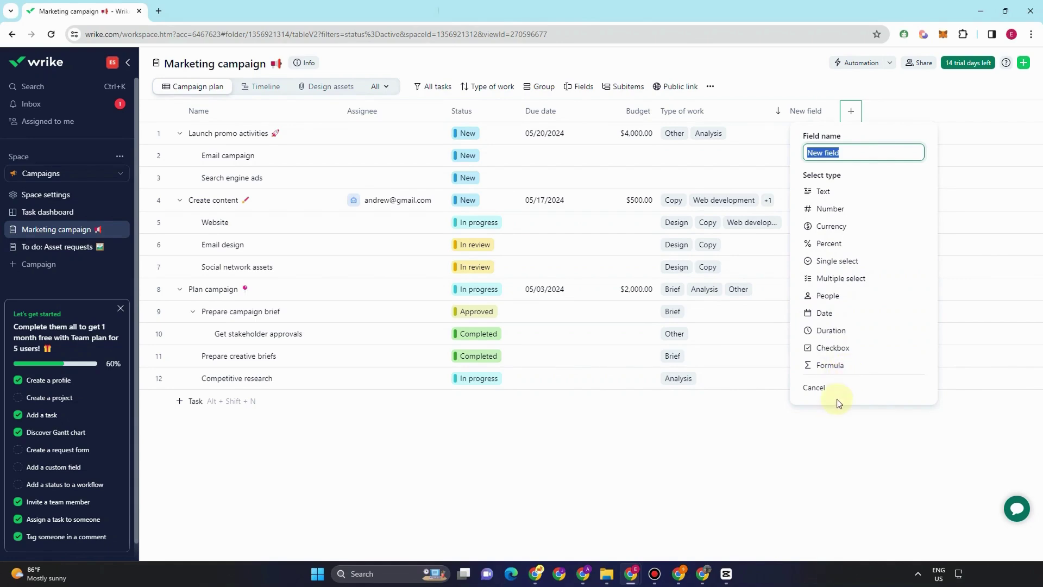
{"action": "left_click", "coordinate": [841, 368]}
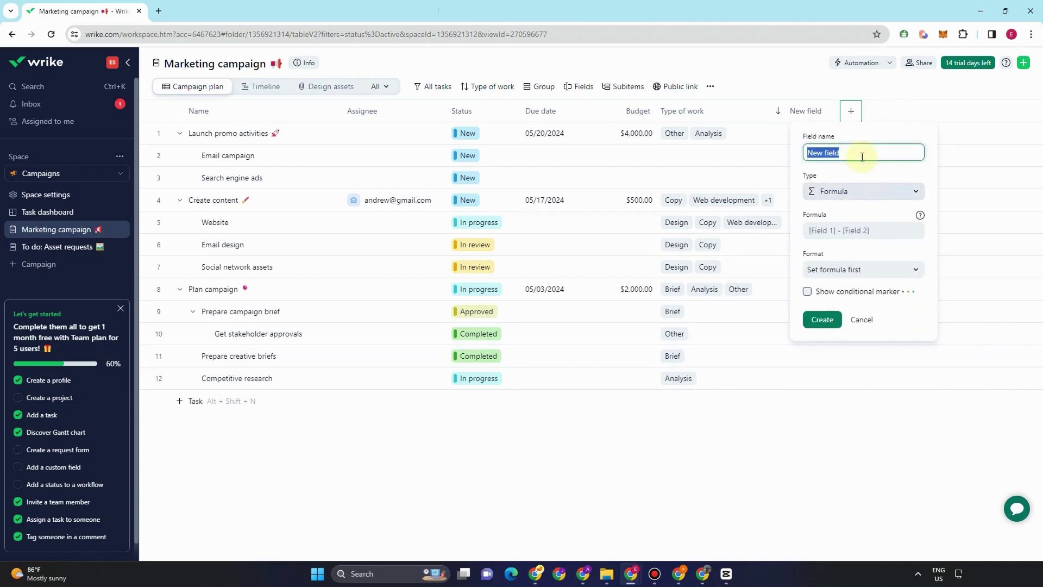
{"action": "left_click", "coordinate": [850, 111]}
{"action": "left_click", "coordinate": [794, 112]}
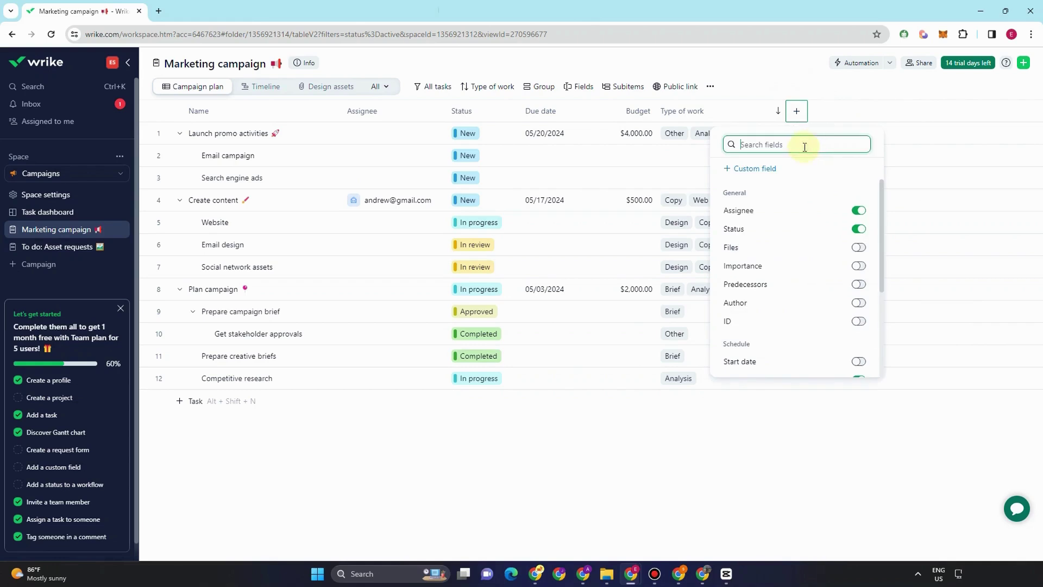
{"action": "left_click", "coordinate": [760, 172]}
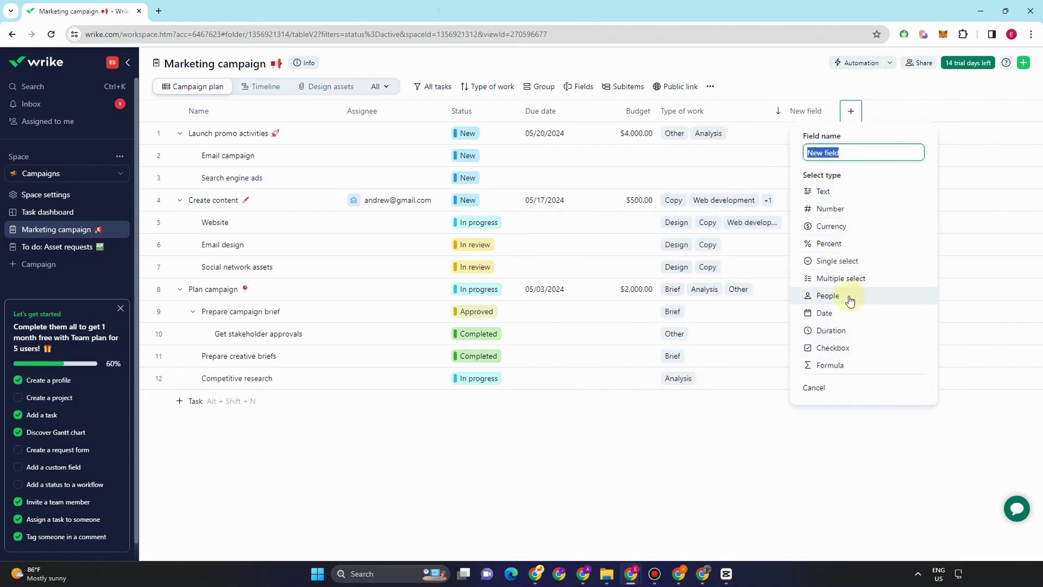
{"action": "left_click", "coordinate": [846, 261]}
{"action": "left_click", "coordinate": [916, 215]}
{"action": "left_click", "coordinate": [825, 233]}
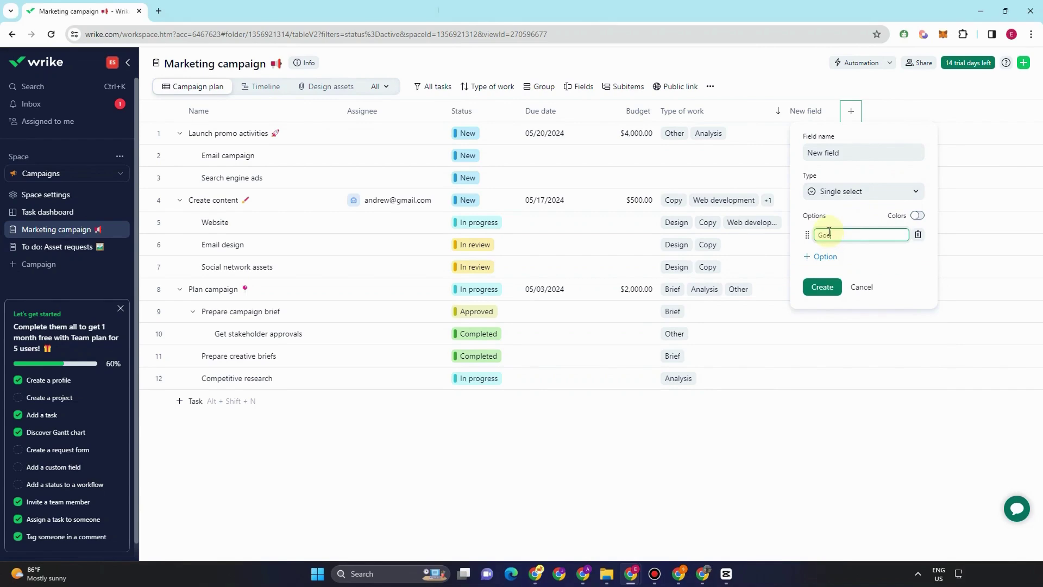
{"action": "left_click", "coordinate": [821, 256]}
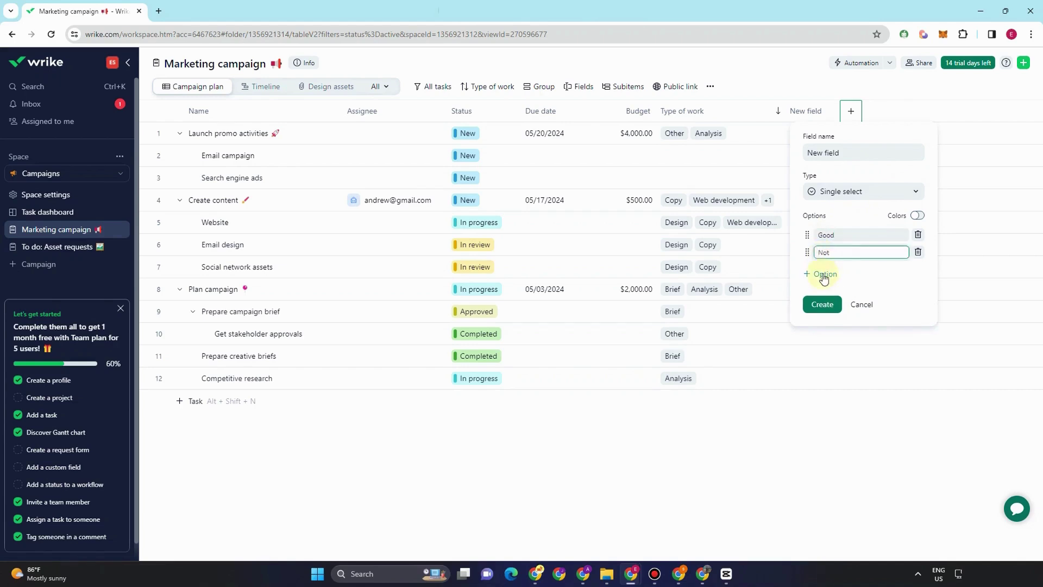
{"action": "left_click", "coordinate": [824, 273]}
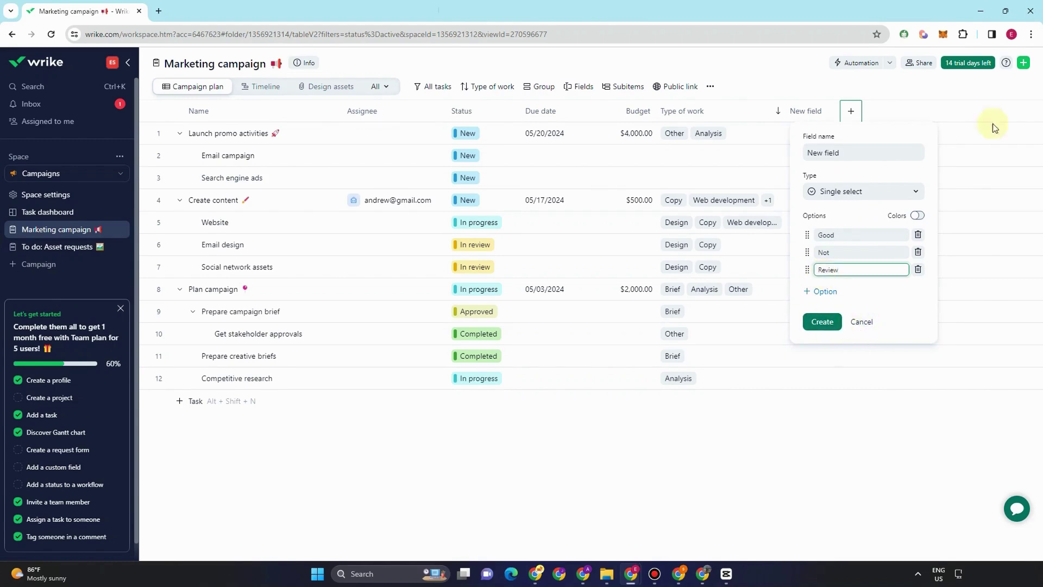
{"action": "left_click", "coordinate": [806, 239]}
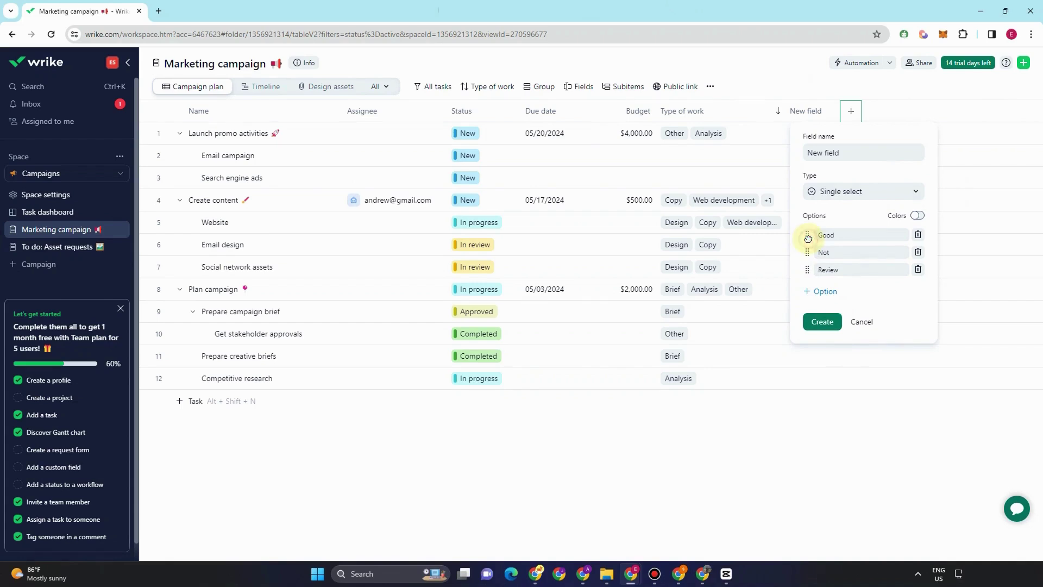
{"action": "left_click", "coordinate": [821, 322]}
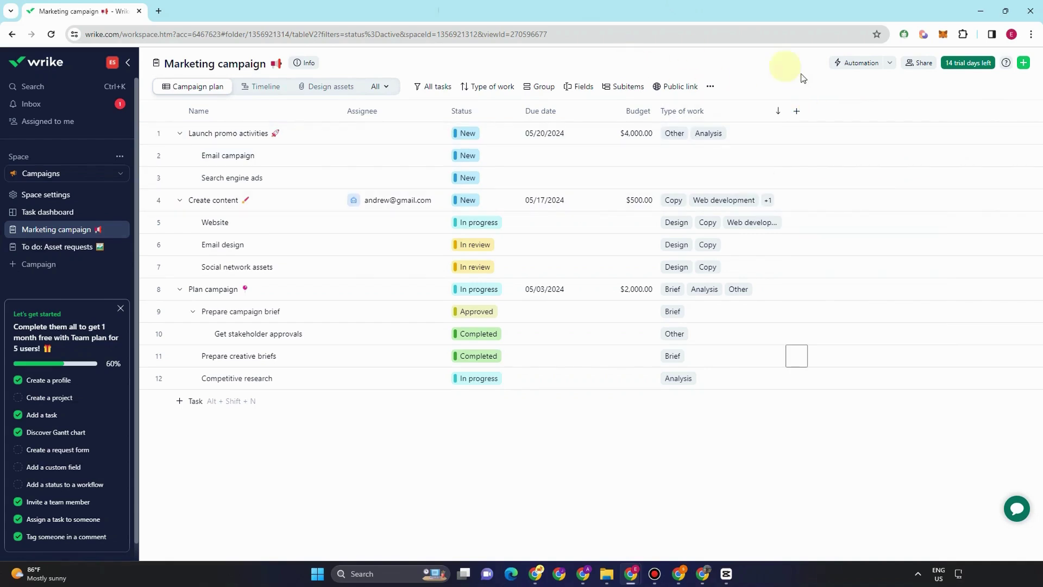
- Create a single-select custom field with the options Good, Better and Best
{"action": "left_click", "coordinate": [797, 114]}
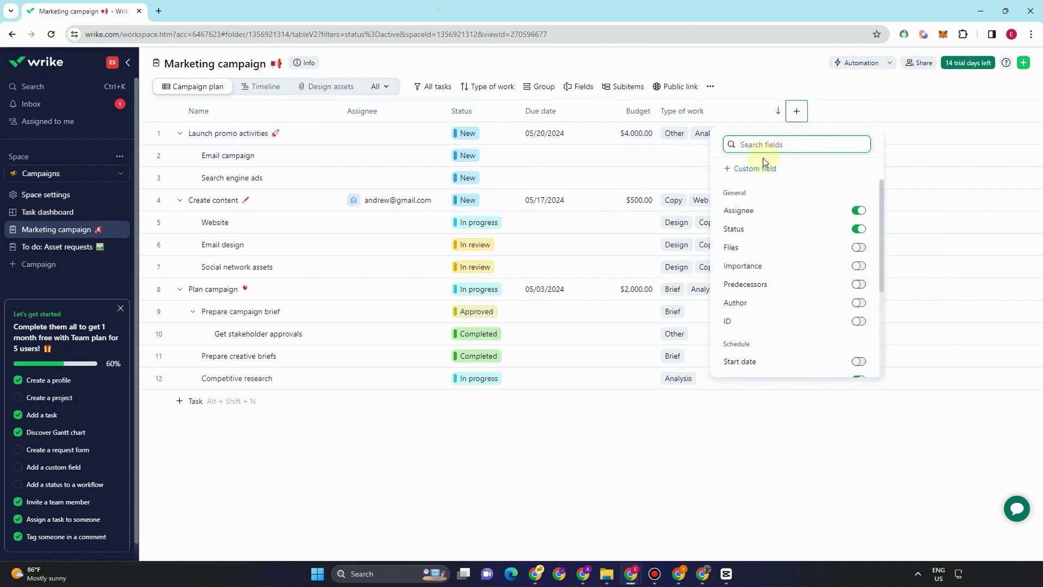
{"action": "left_click", "coordinate": [762, 166]}
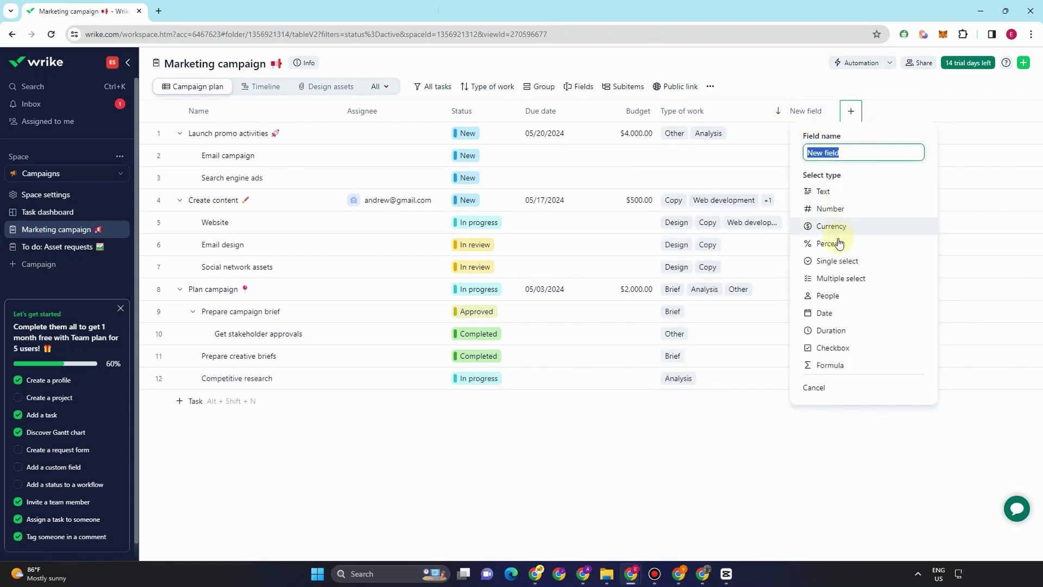
{"action": "left_click", "coordinate": [839, 263]}
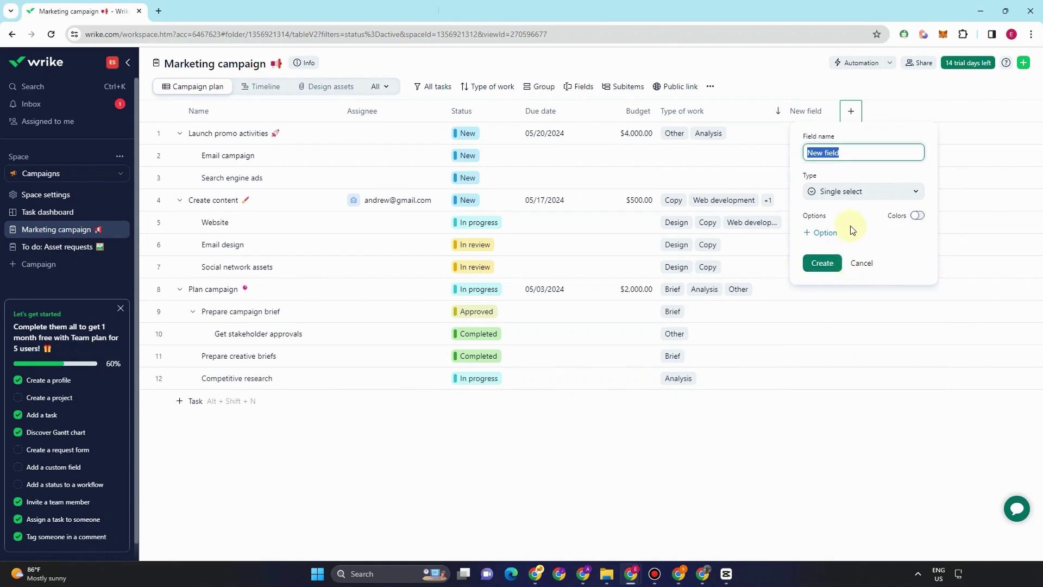
{"action": "left_click", "coordinate": [825, 233]}
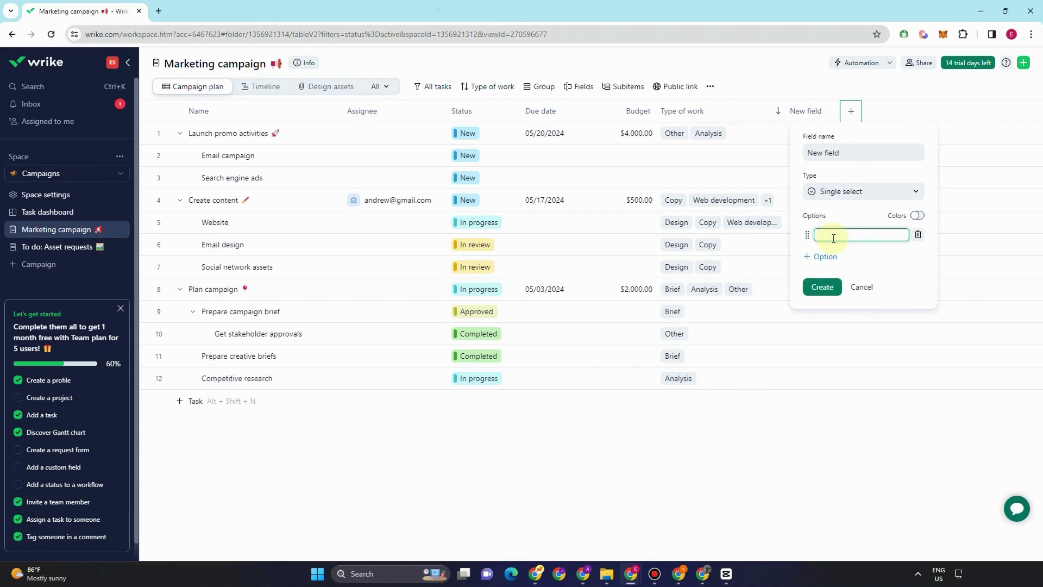
{"action": "left_click", "coordinate": [830, 255]}
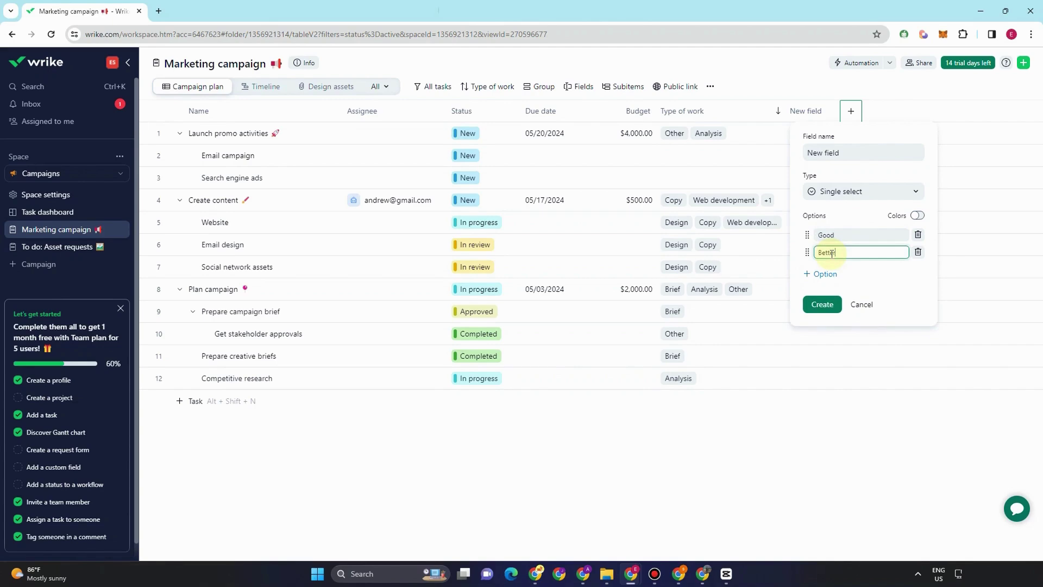
{"action": "left_click", "coordinate": [831, 274]}
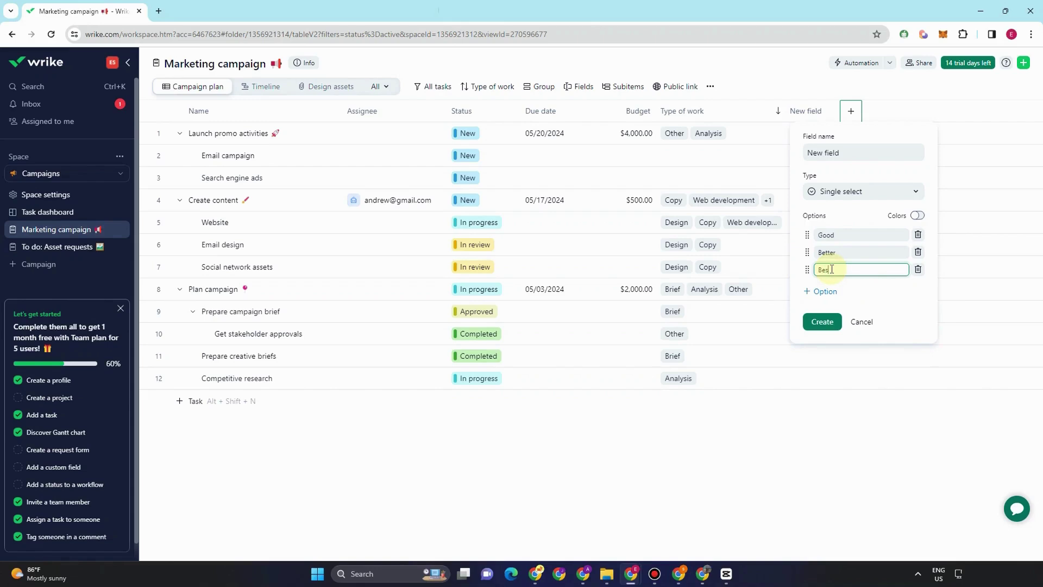
{"action": "left_click", "coordinate": [825, 322]}
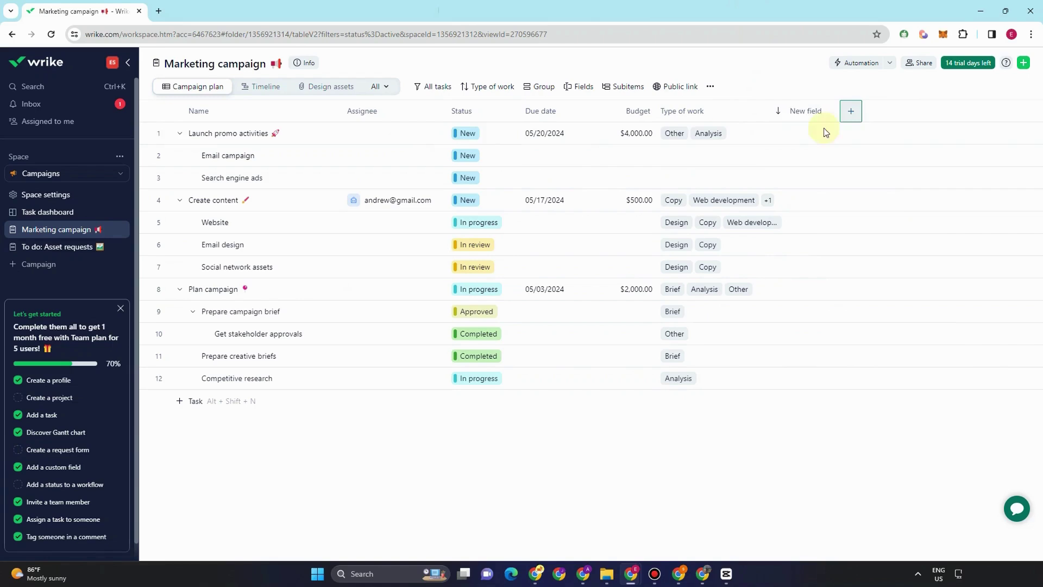
- Rate Launch promo activities Good, Email campaign Better and Search engine ads Best
{"action": "left_click", "coordinate": [808, 133]}
{"action": "left_click", "coordinate": [815, 158]}
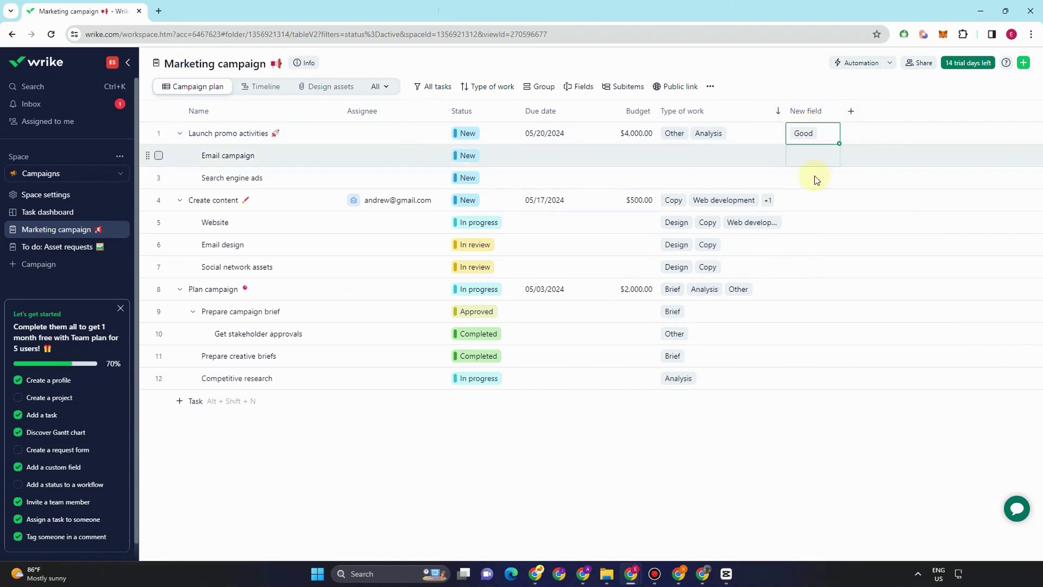
{"action": "left_click", "coordinate": [811, 155]}
{"action": "left_click", "coordinate": [809, 198]}
{"action": "left_click", "coordinate": [809, 179]}
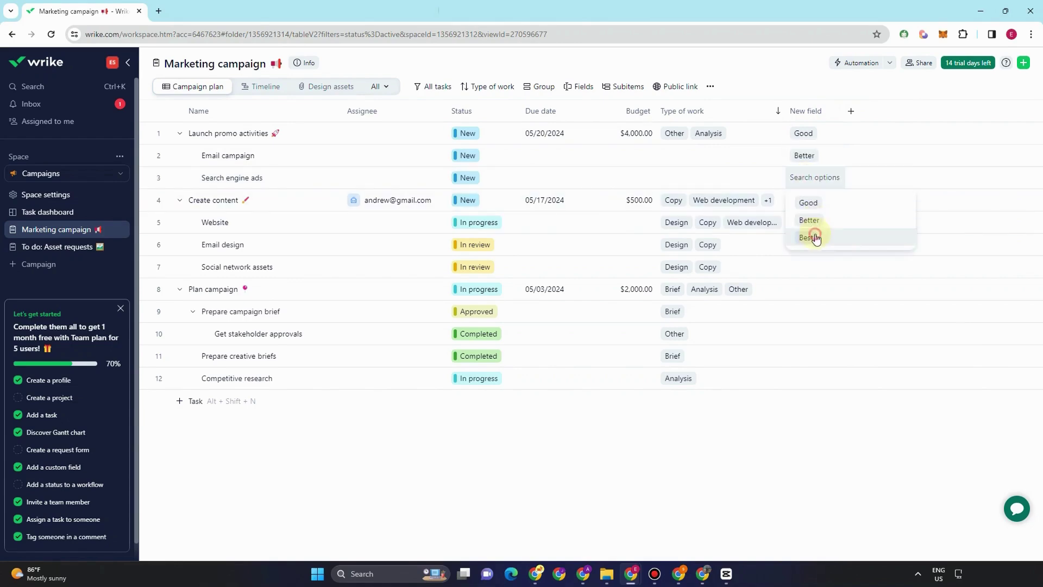
{"action": "left_click", "coordinate": [810, 237]}
{"action": "left_click", "coordinate": [850, 110]}
{"action": "left_click", "coordinate": [796, 172]}
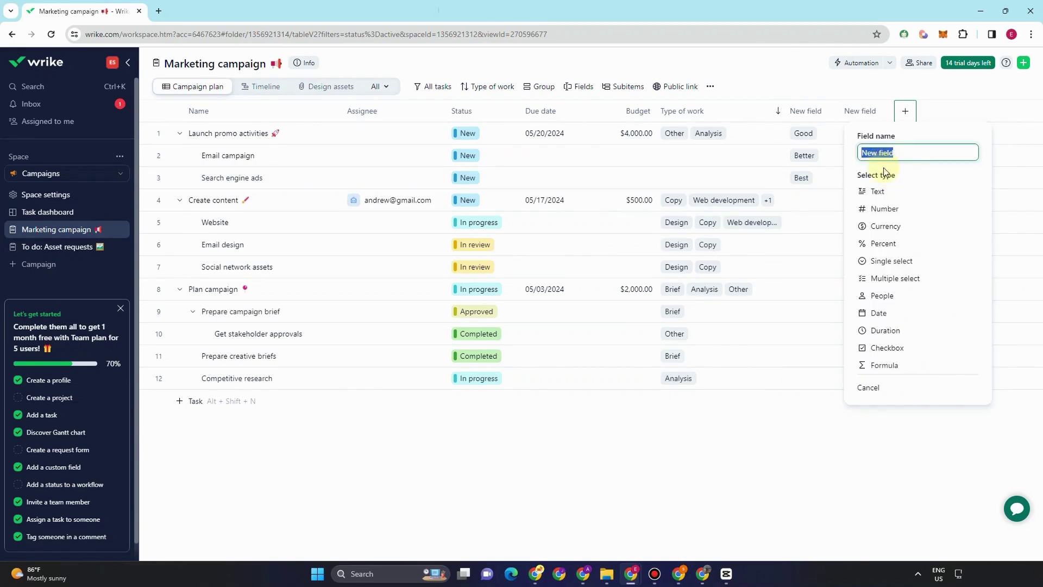
- Create the second field as a Duration type with a conditional marker for values ≥ 1h
{"action": "left_click", "coordinate": [885, 330]}
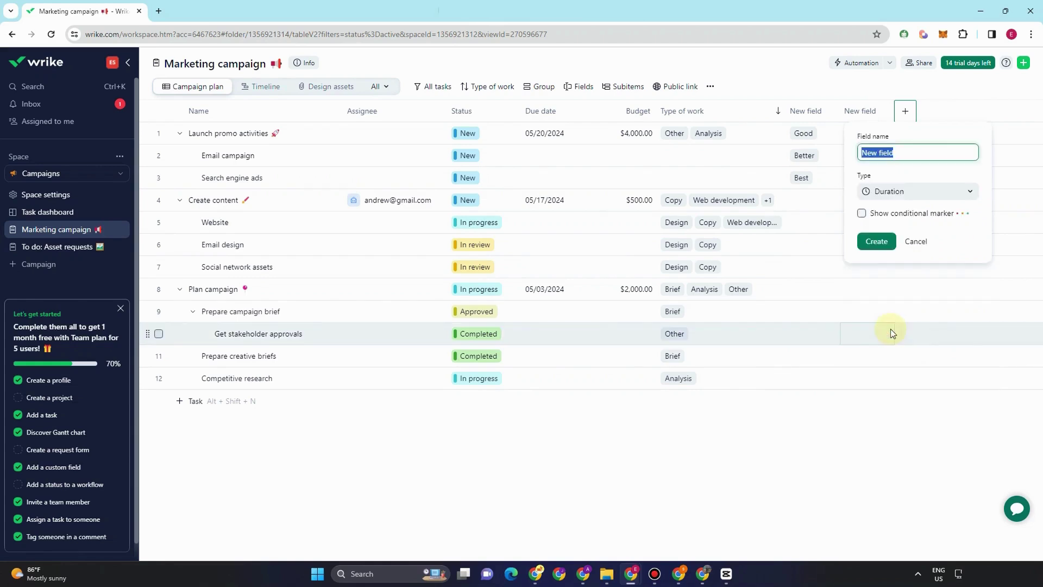
{"action": "left_click", "coordinate": [956, 195]}
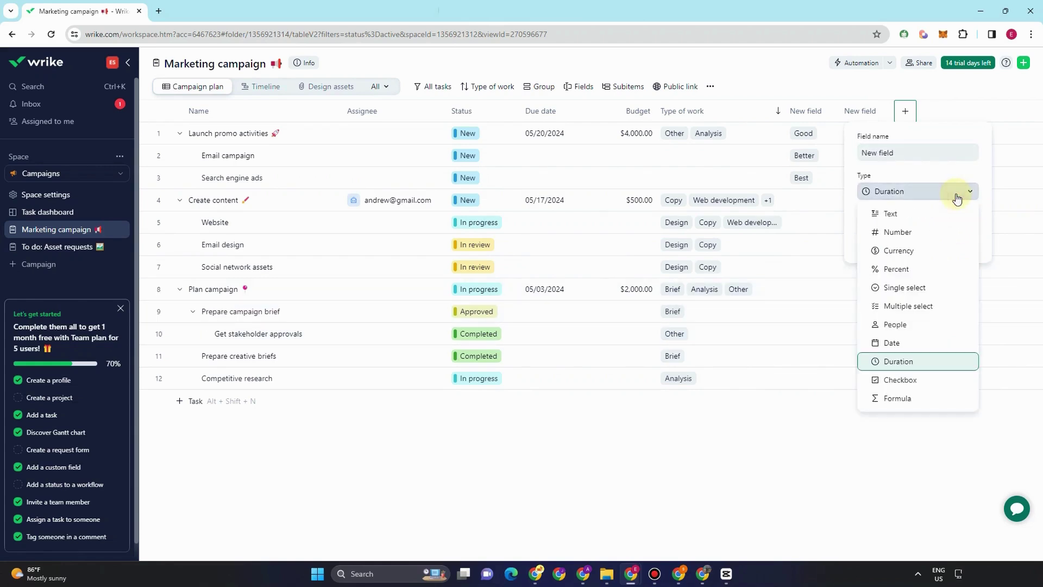
{"action": "left_click", "coordinate": [957, 197]}
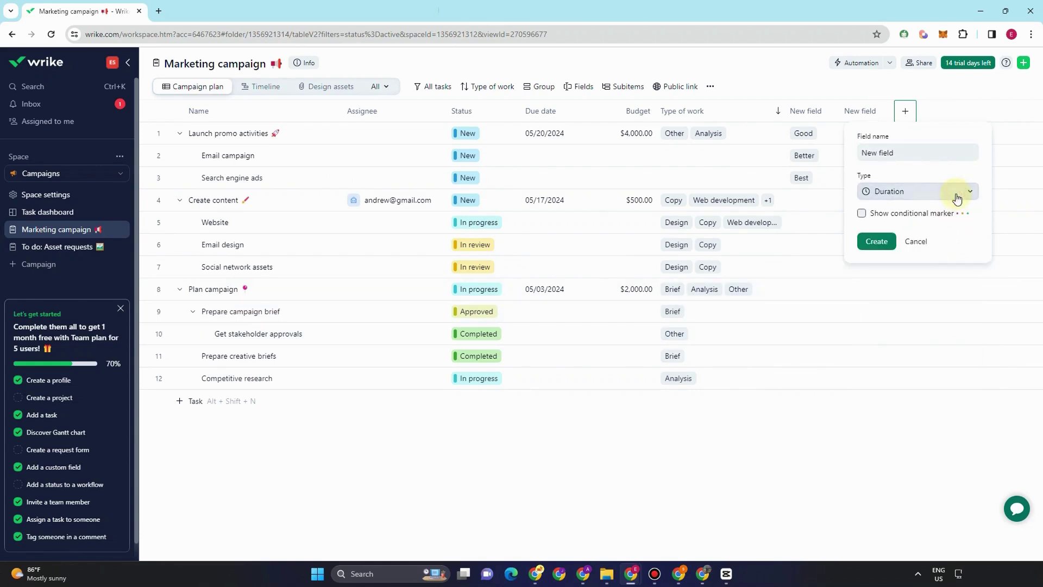
{"action": "left_click", "coordinate": [862, 214]}
{"action": "left_click", "coordinate": [902, 175]}
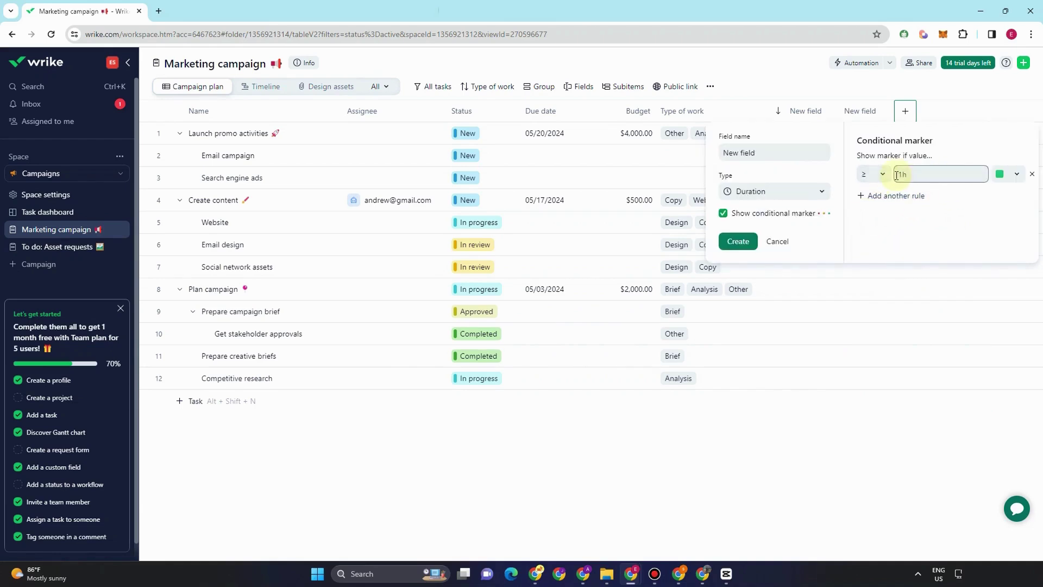
{"action": "left_click", "coordinate": [737, 241]}
{"action": "left_click", "coordinate": [866, 134]}
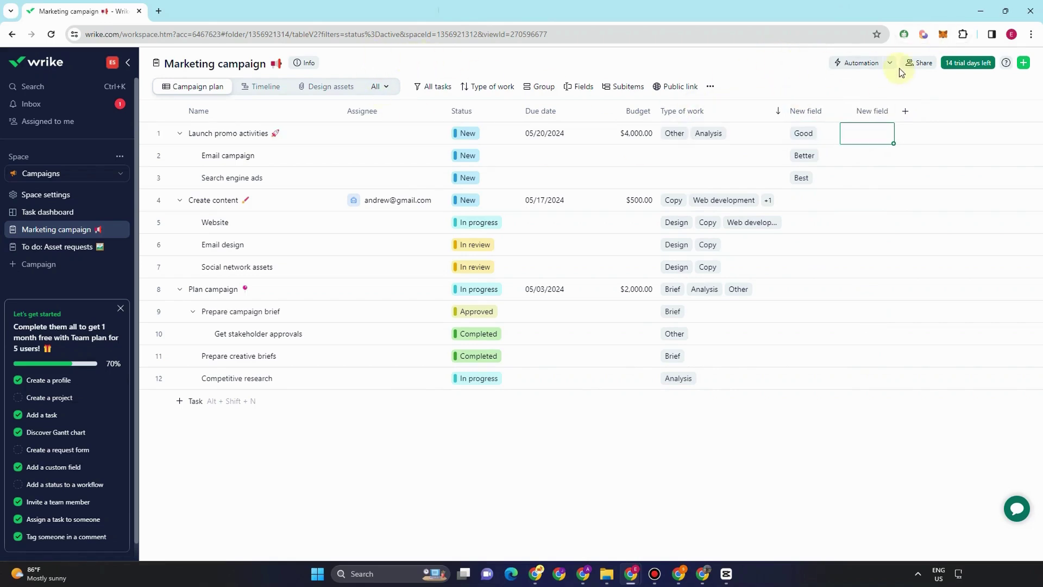
- Copy the Marketing campaign project's share link from the Share project dialog
{"action": "left_click", "coordinate": [914, 65]}
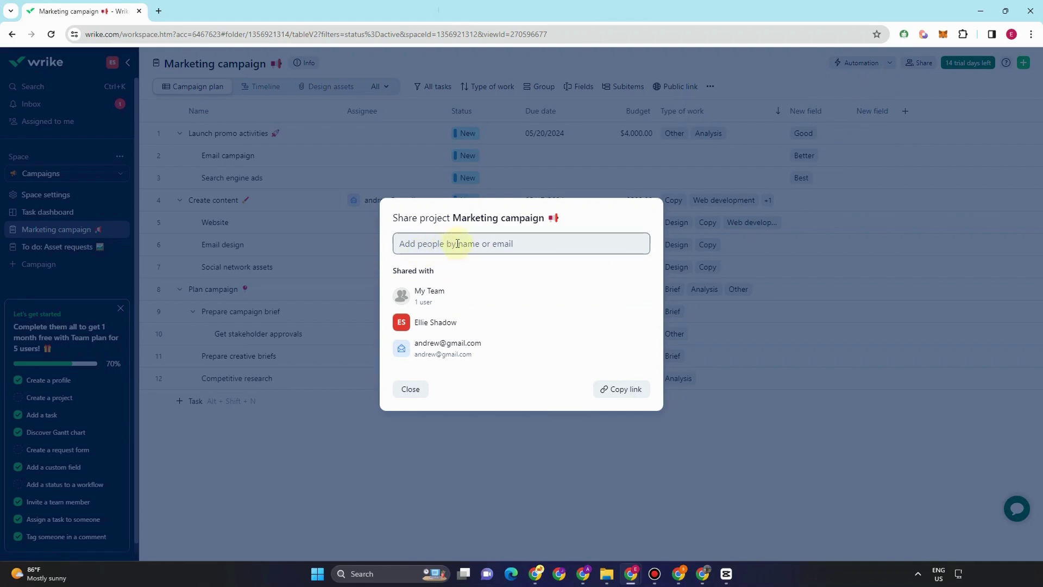
{"action": "key", "text": "F11"}
{"action": "key", "text": "F11"}
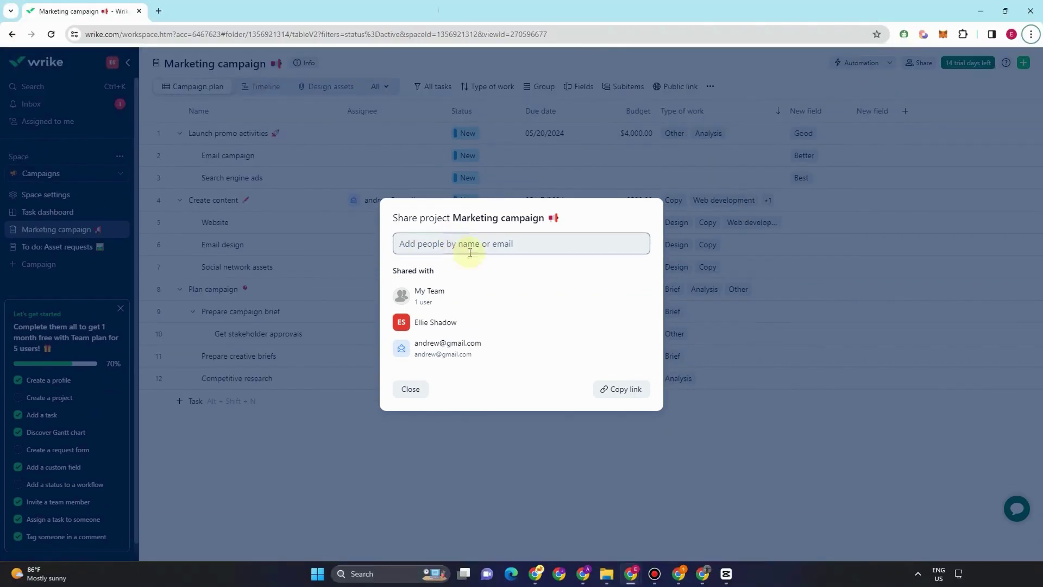
{"action": "left_click", "coordinate": [623, 389]}
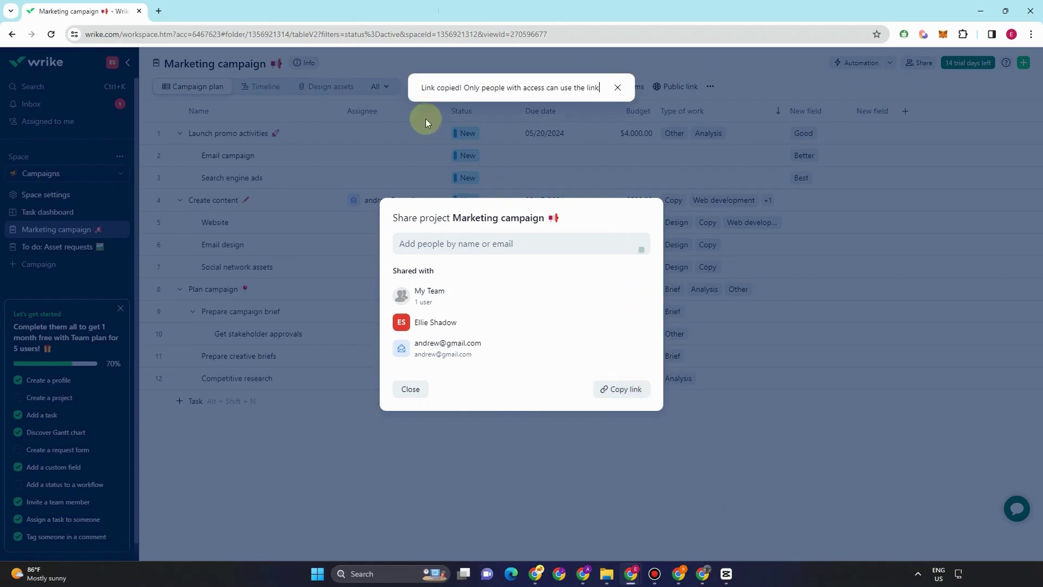
- Load the copied Marketing campaign link in a new browser tab
{"action": "left_click", "coordinate": [158, 12]}
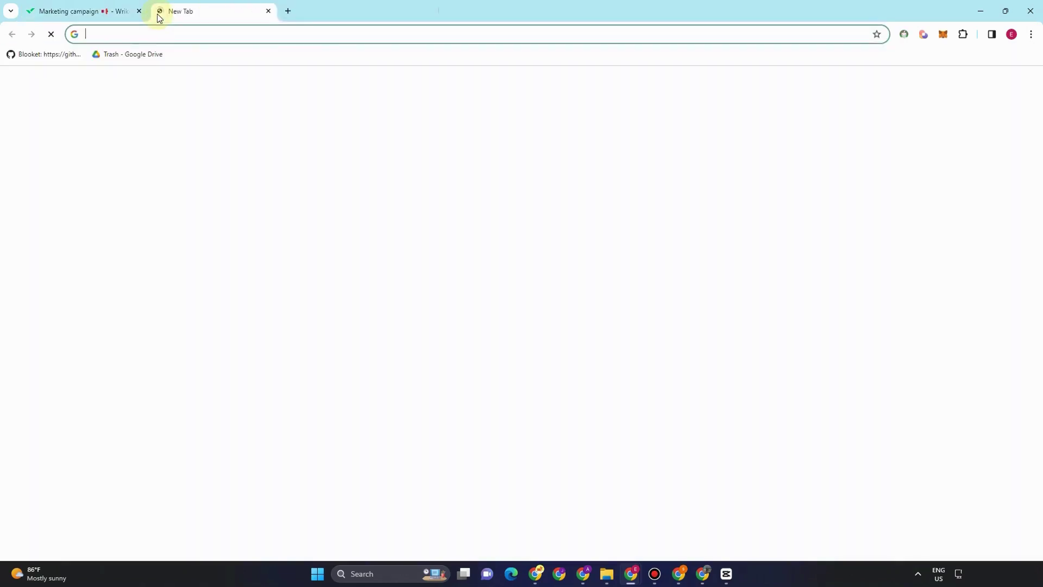
{"action": "key", "text": "ctrl+v"}
{"action": "key", "text": "Return"}
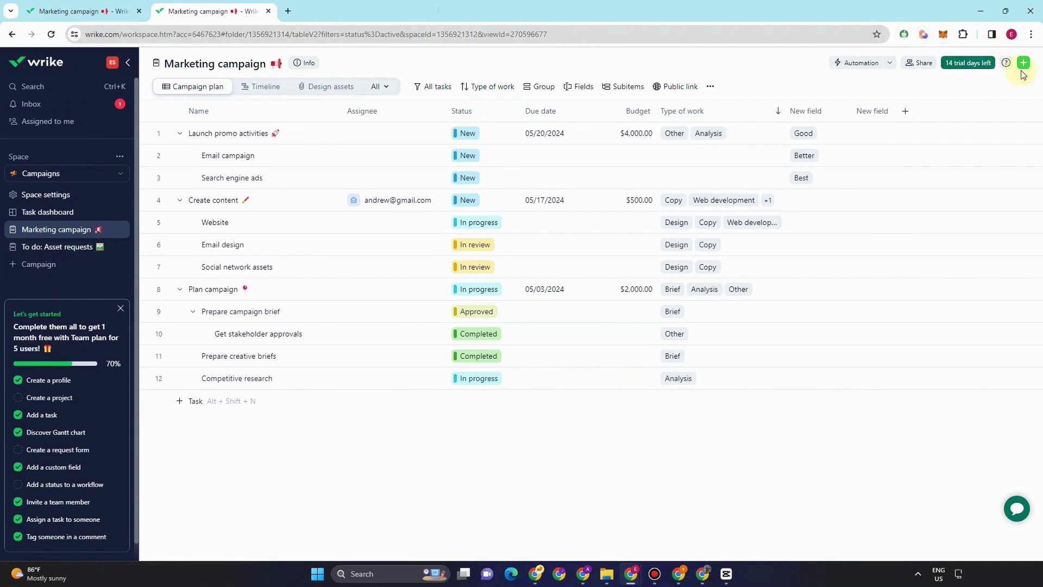
- Open the Wrike Help Center from the Getting started help panel and scroll its page
{"action": "left_click", "coordinate": [1006, 63]}
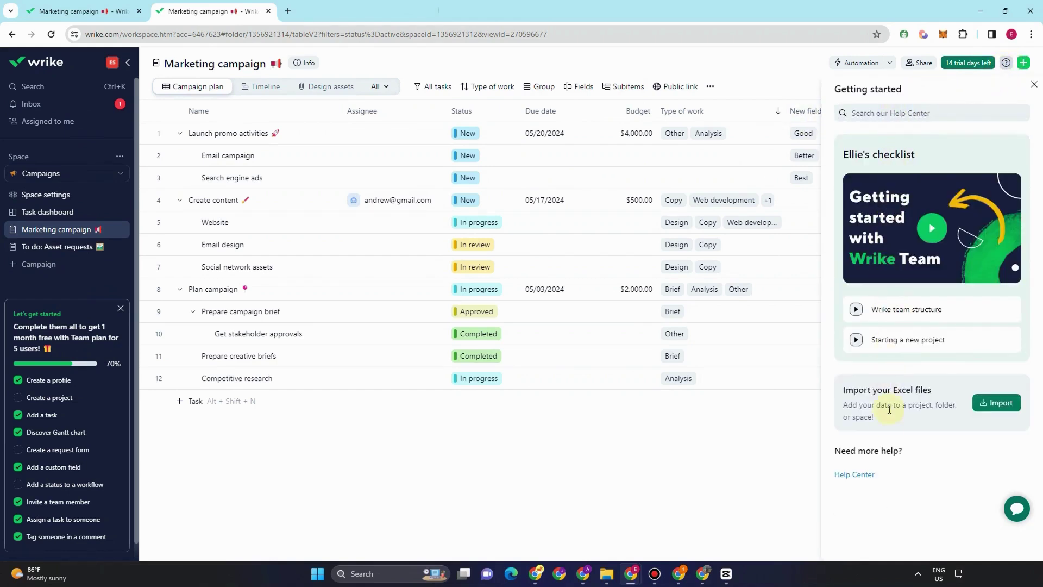
{"action": "left_click", "coordinate": [855, 475]}
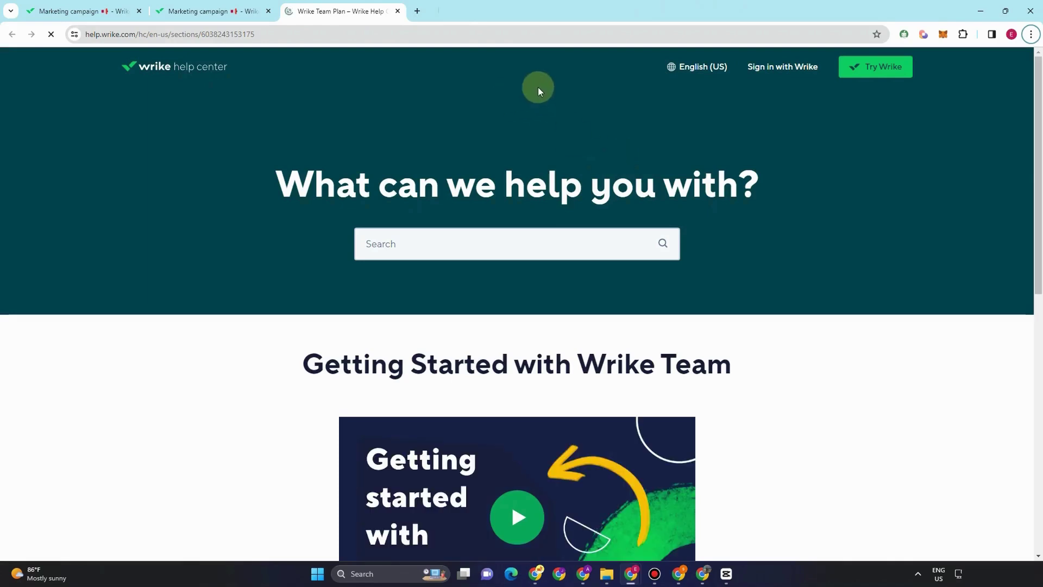
{"action": "scroll", "coordinate": [603, 191], "scroll_direction": "down", "scroll_amount": 5}
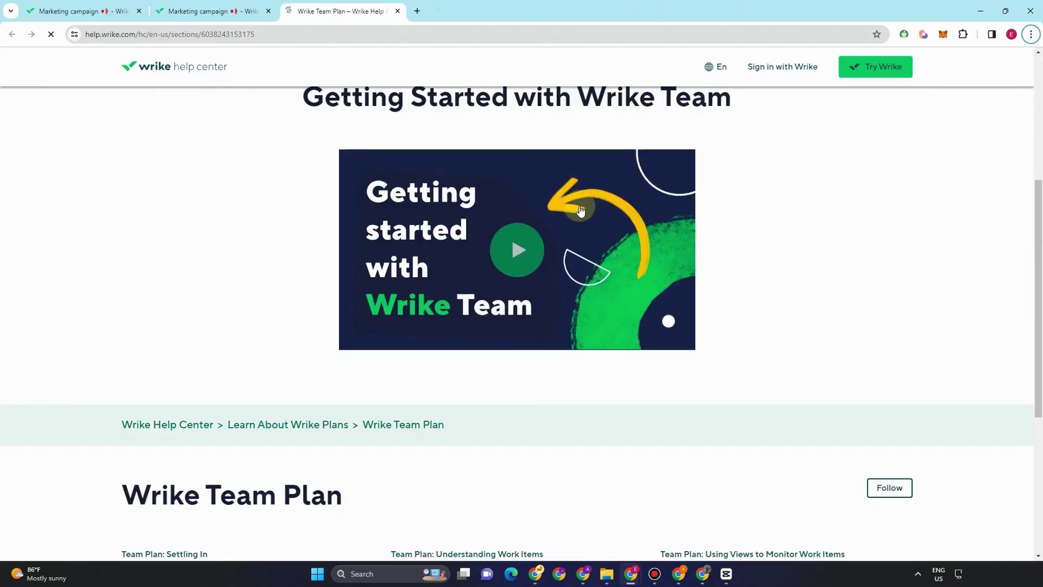